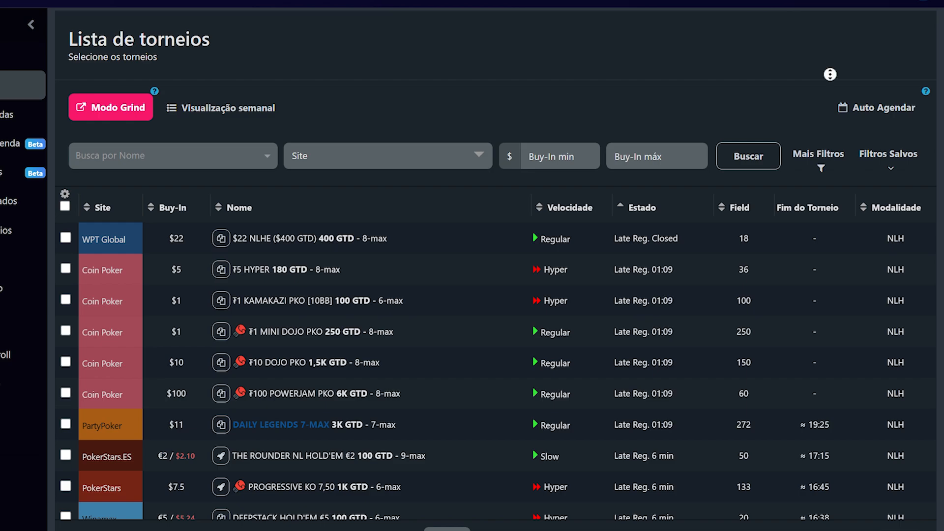
# Look through the tournament list, examining each tournament's site, buy-in, speed and registration state
pyautogui.scroll(-1, 836, 96)
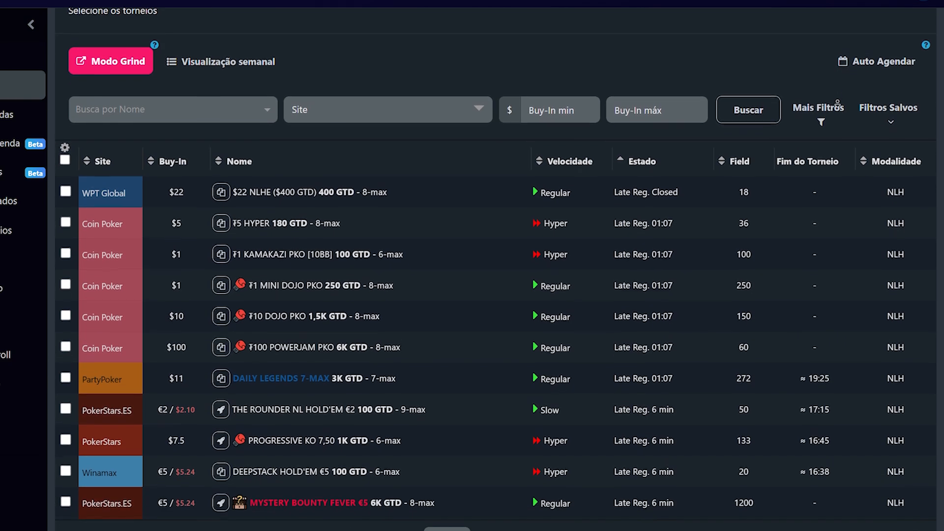
pyautogui.scroll(-2, 836, 103)
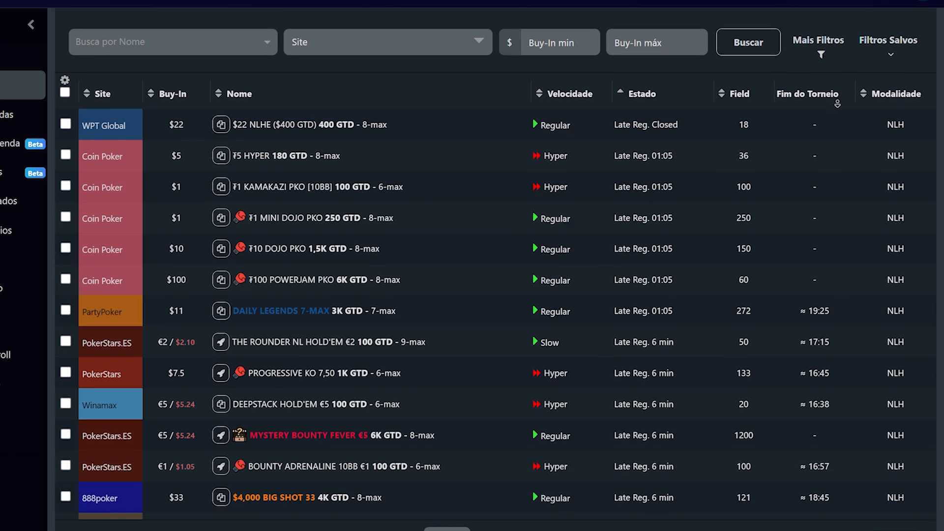
pyautogui.scroll(-2, 838, 104)
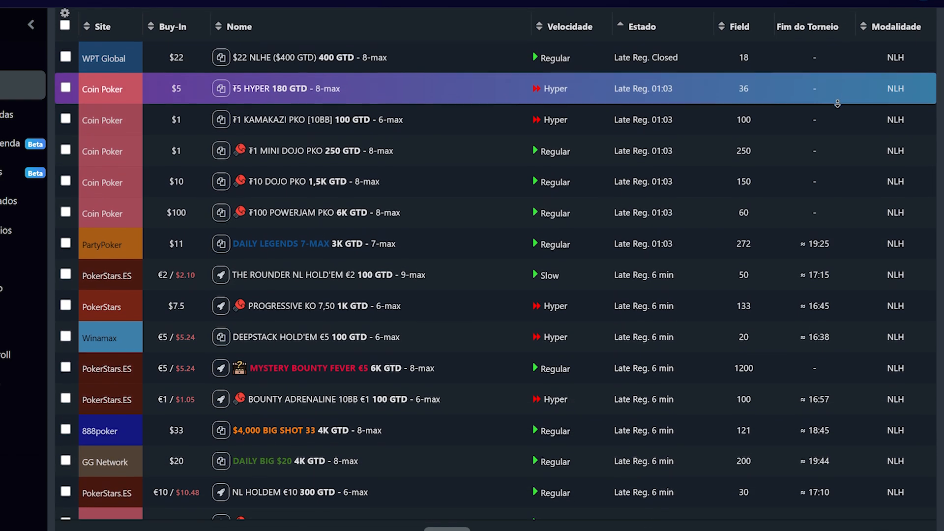
pyautogui.scroll(-2, 837, 103)
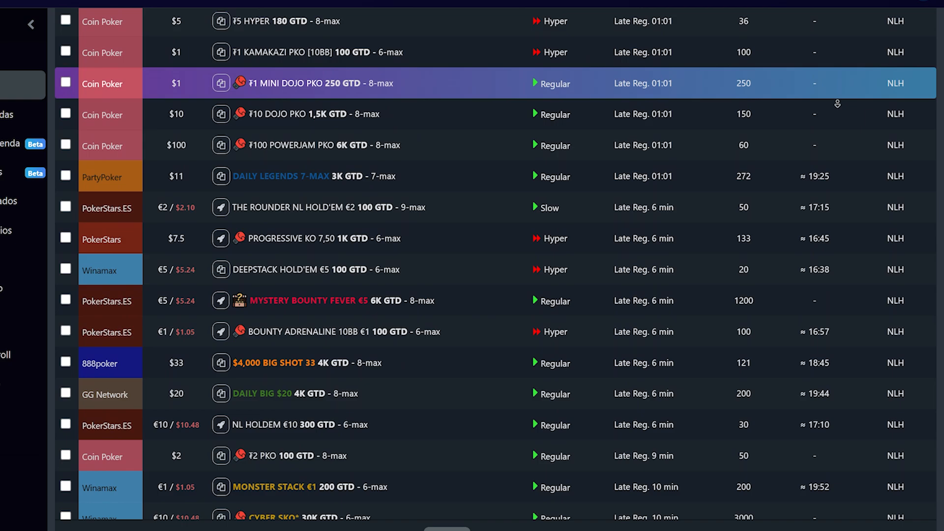
pyautogui.scroll(-2, 837, 104)
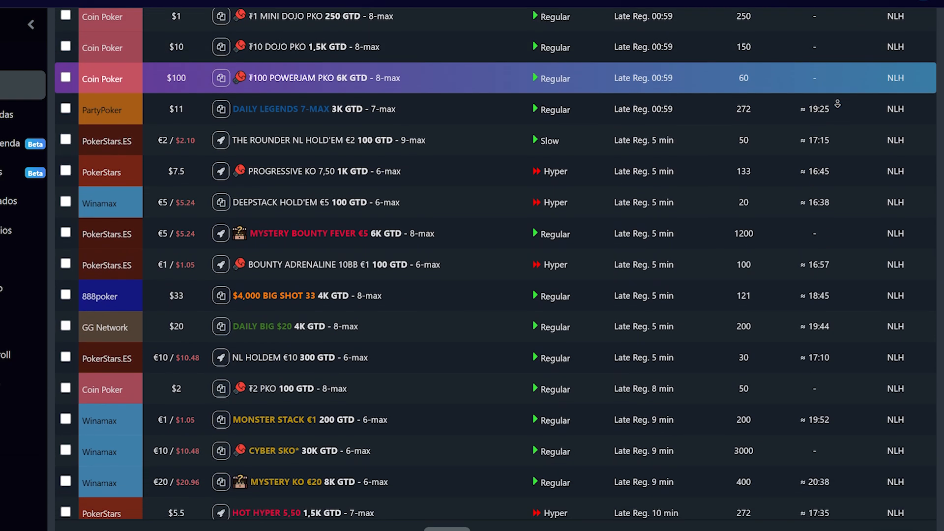
pyautogui.scroll(-2, 837, 104)
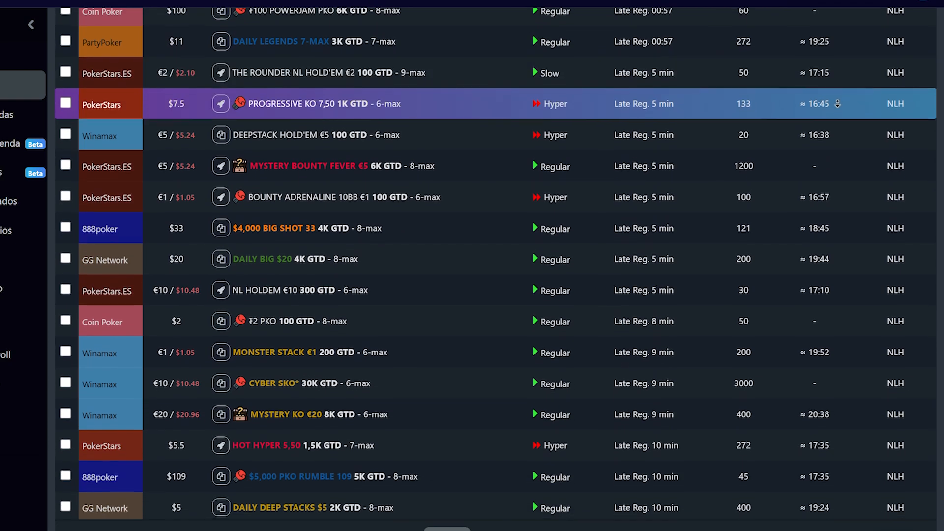
pyautogui.scroll(-1, 837, 104)
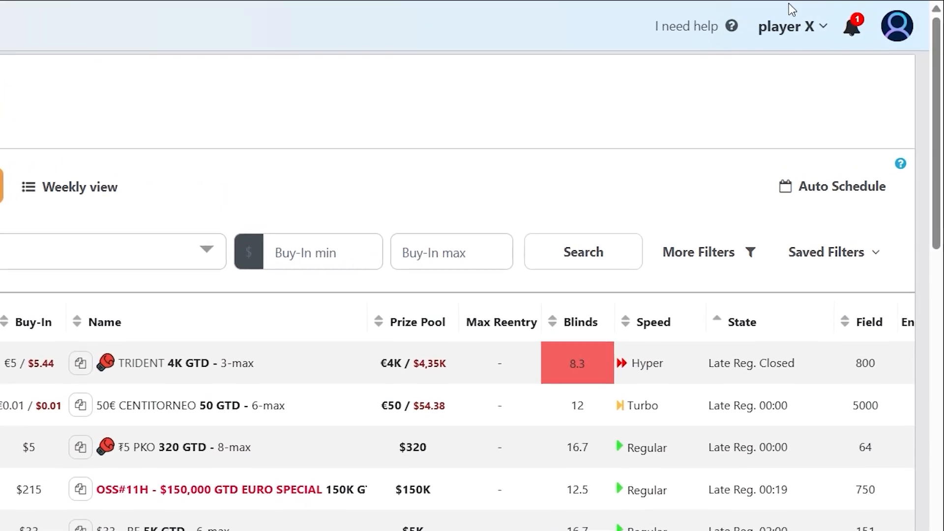
# Open the player X selector to view the available tiers
pyautogui.click(787, 27)
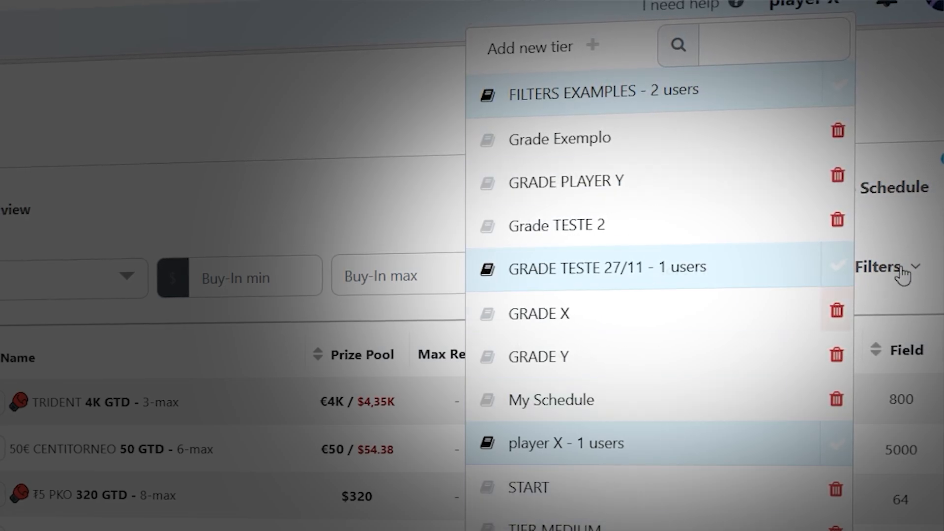
pyautogui.click(524, 108)
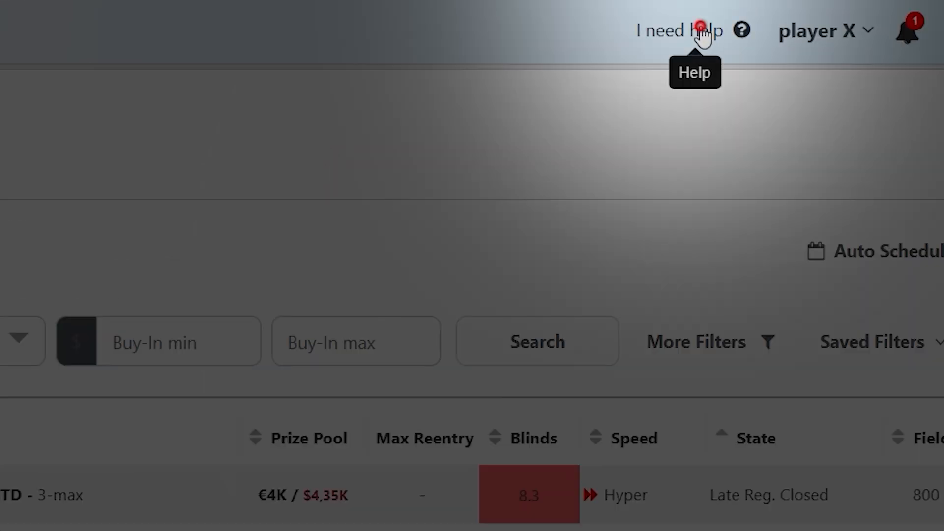
# Start the page guide from the help option, go through its filter explanations and close it at Expand Filters
pyautogui.click(700, 30)
pyautogui.click(612, 86)
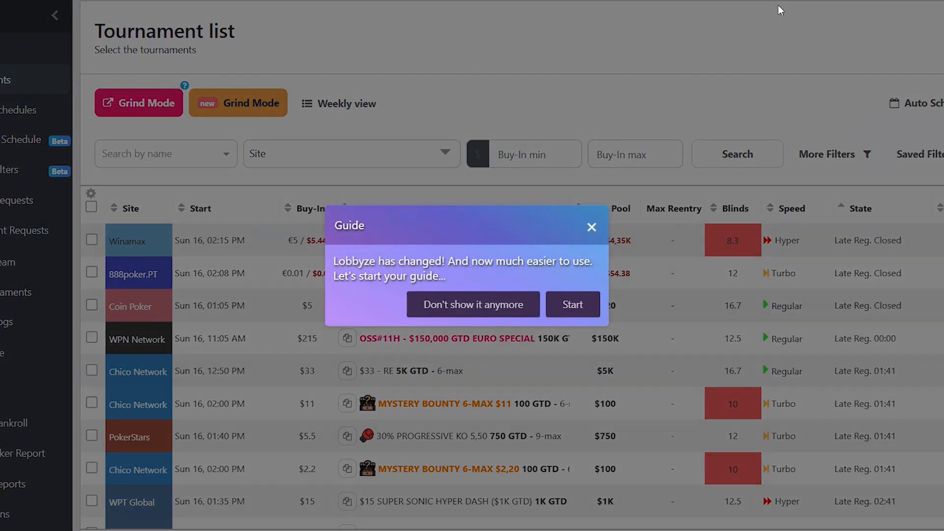
pyautogui.click(553, 315)
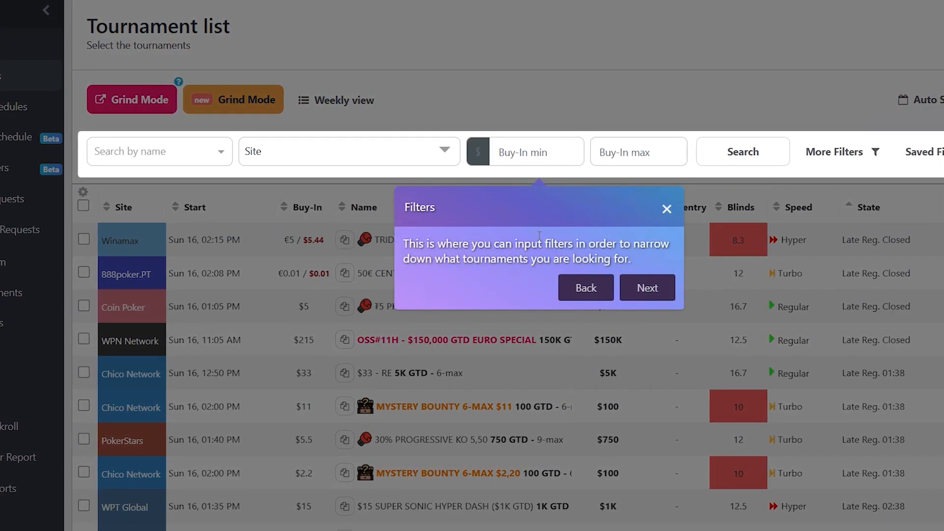
pyautogui.click(654, 288)
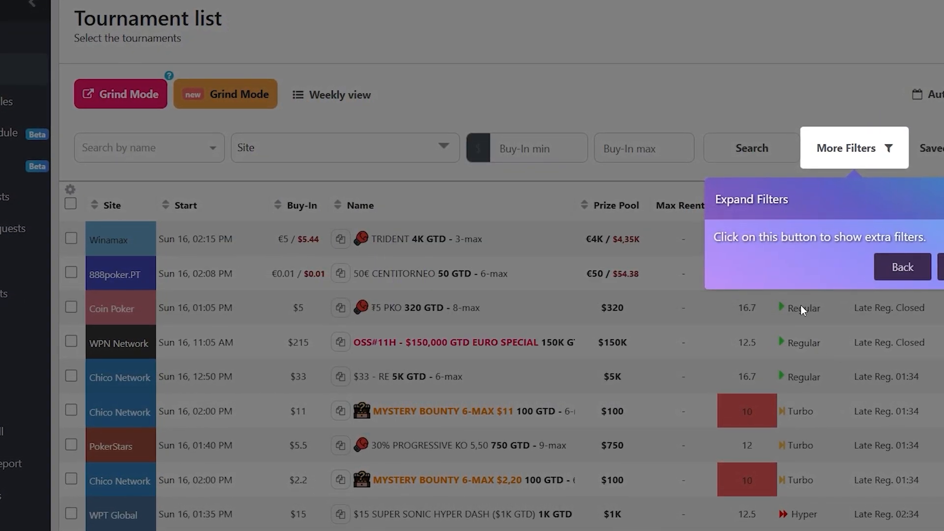
pyautogui.click(941, 267)
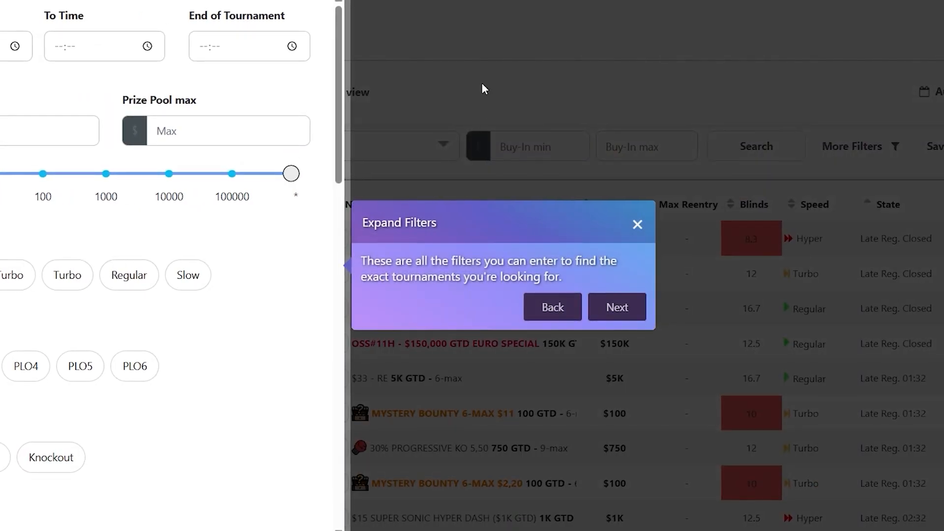
pyautogui.click(638, 224)
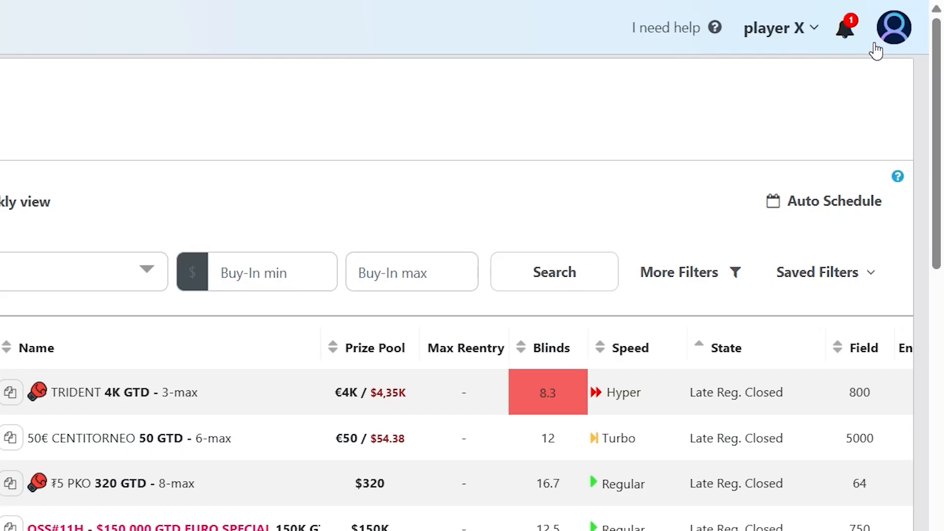
# Switch the interface to the dark theme in the account preferences
pyautogui.click(885, 39)
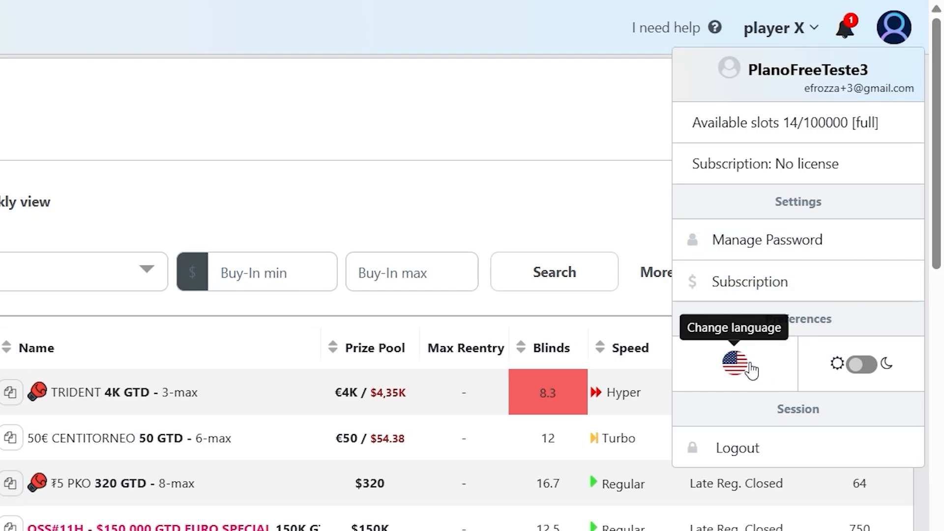
pyautogui.click(866, 314)
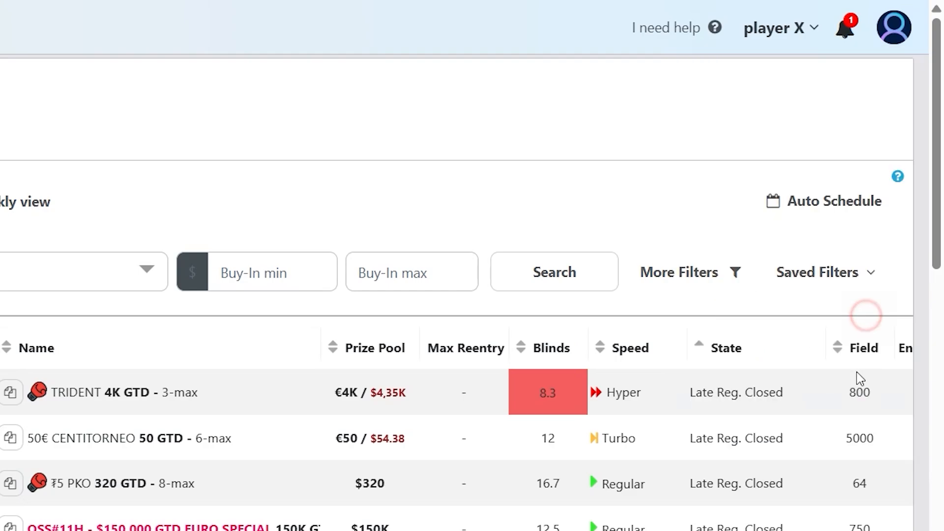
pyautogui.click(892, 37)
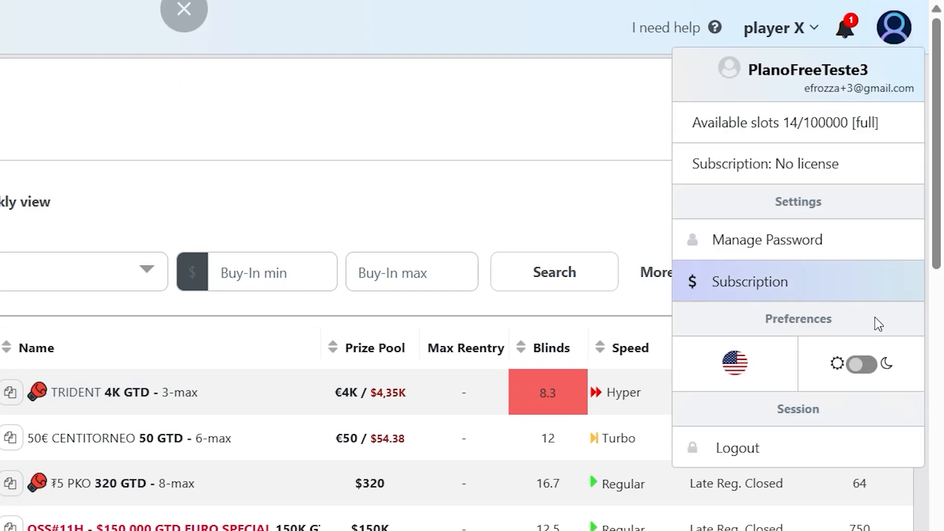
pyautogui.click(861, 365)
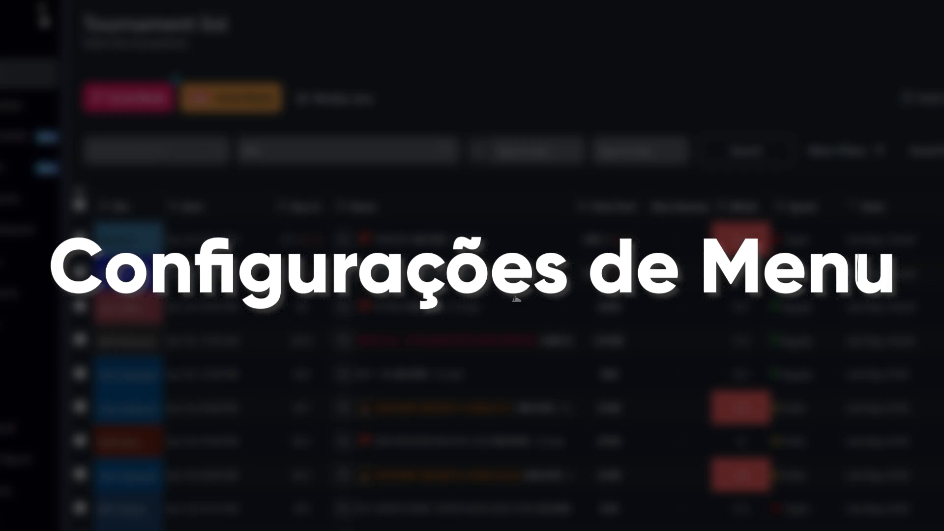
# Switch the side navigation between its icon-only, hidden and expanded states, ending with it hidden
pyautogui.click(239, 111)
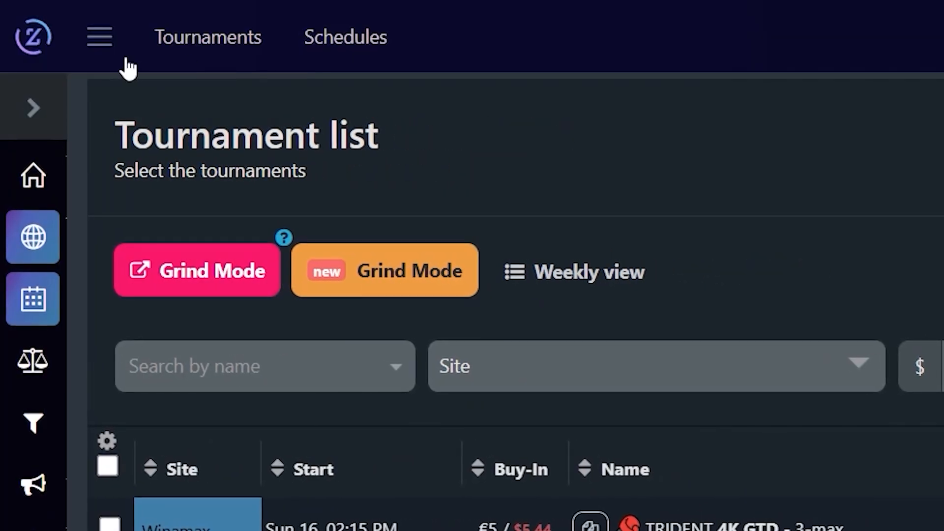
pyautogui.click(111, 48)
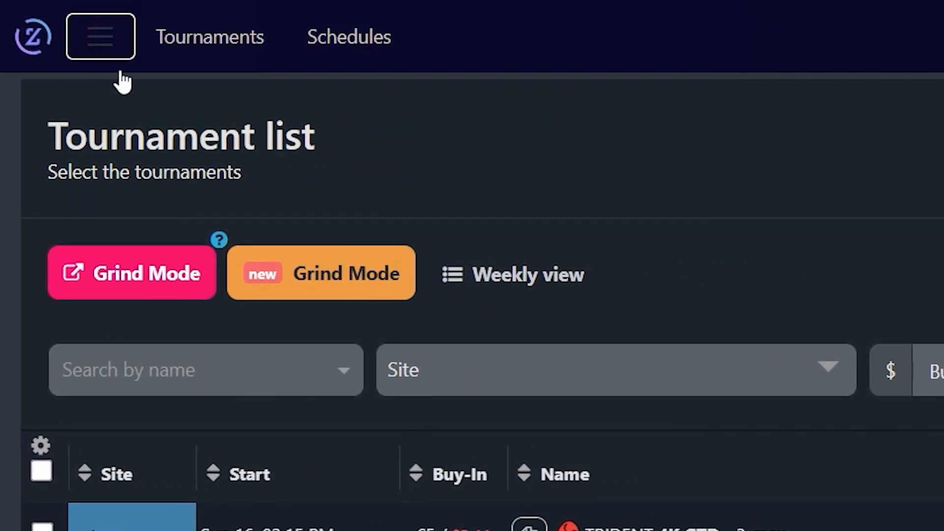
pyautogui.click(107, 49)
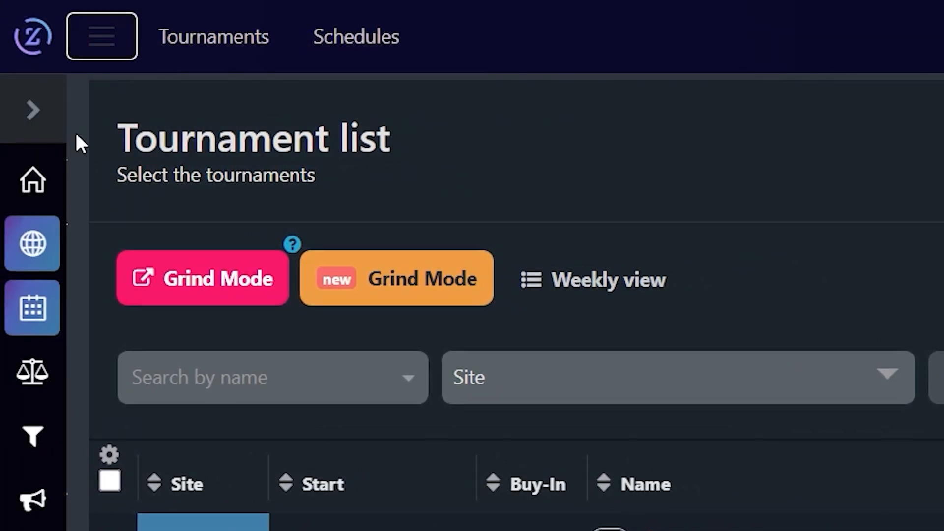
pyautogui.click(29, 107)
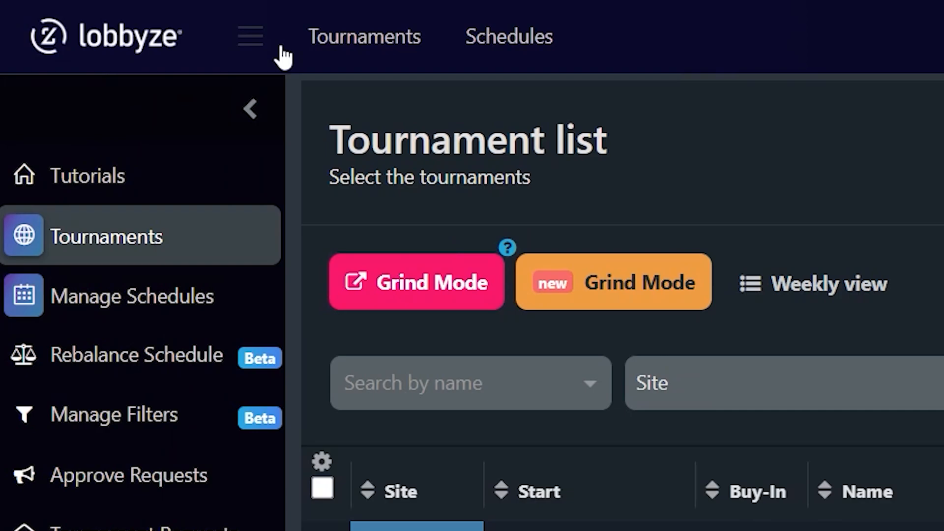
pyautogui.click(253, 39)
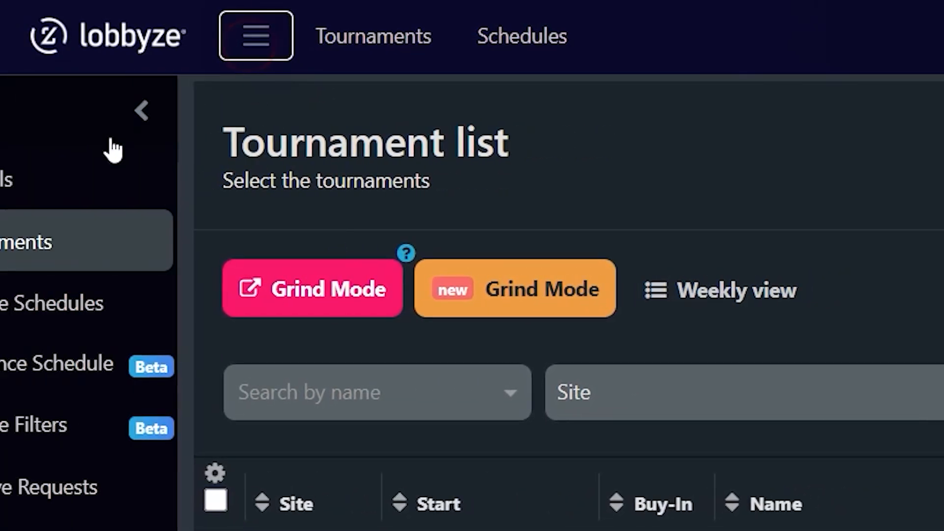
pyautogui.click(243, 114)
pyautogui.click(37, 118)
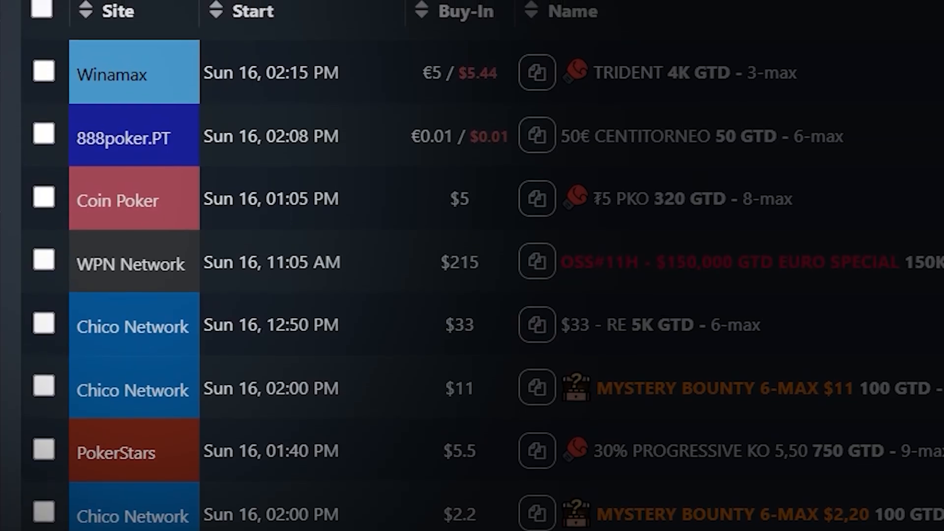
# Clear all columns of the tournament table in the column settings and enable only the Site column
pyautogui.click(41, 8)
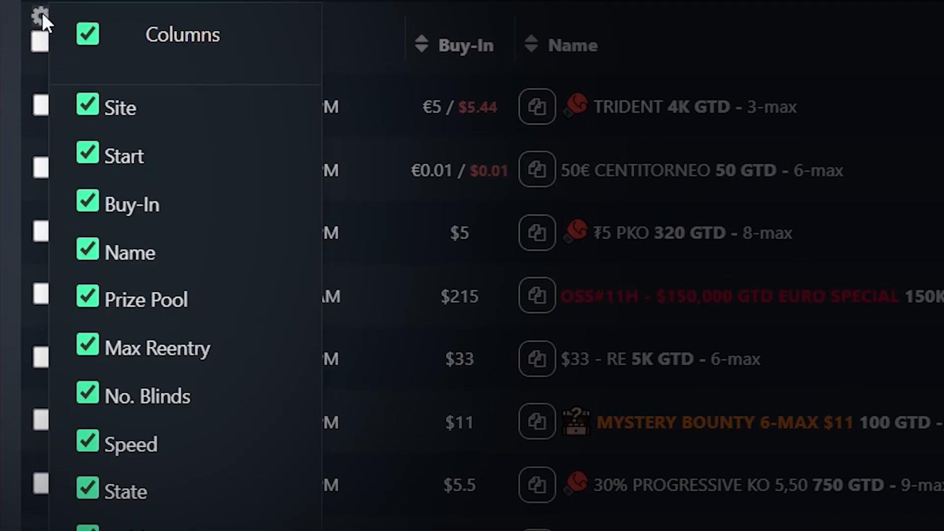
pyautogui.click(42, 41)
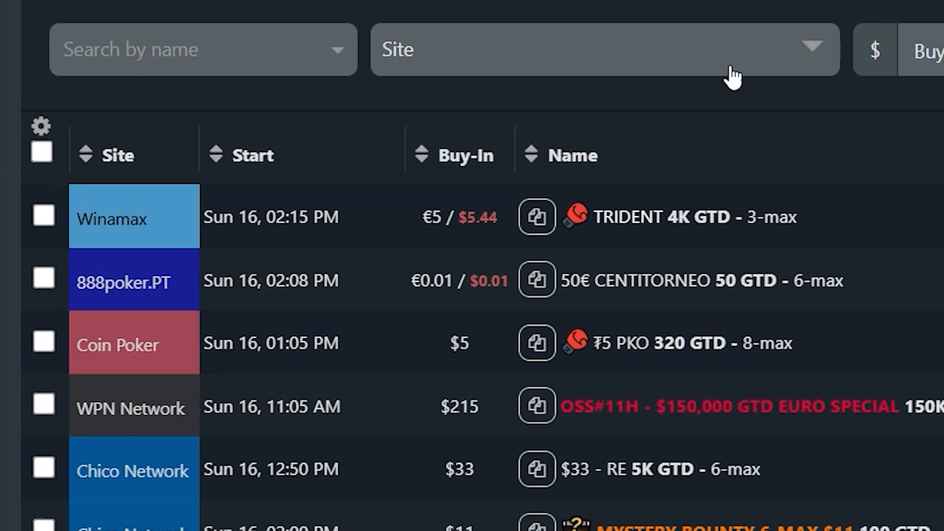
pyautogui.click(17, 190)
pyautogui.click(42, 199)
pyautogui.click(87, 214)
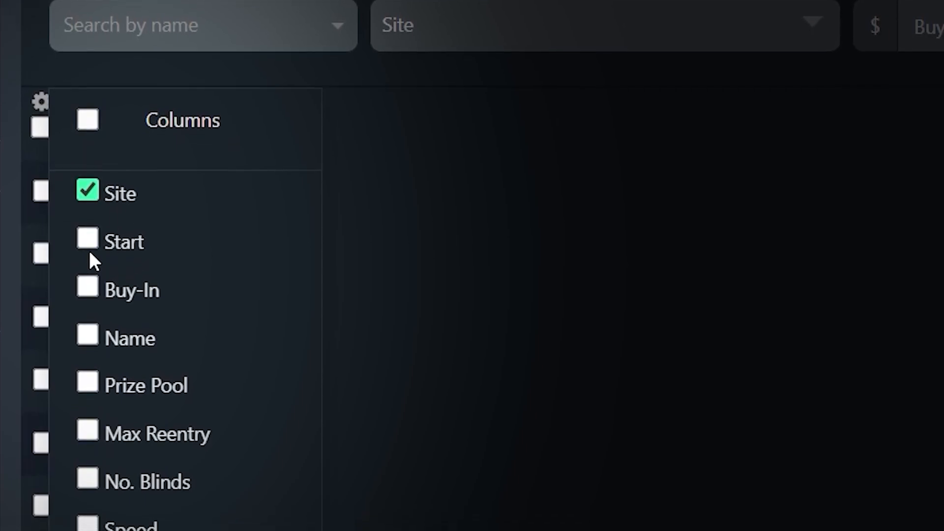
# Enable the Start, Buy-In, Name, Prize Pool and Speed columns in the tournament table
pyautogui.click(88, 243)
pyautogui.click(92, 274)
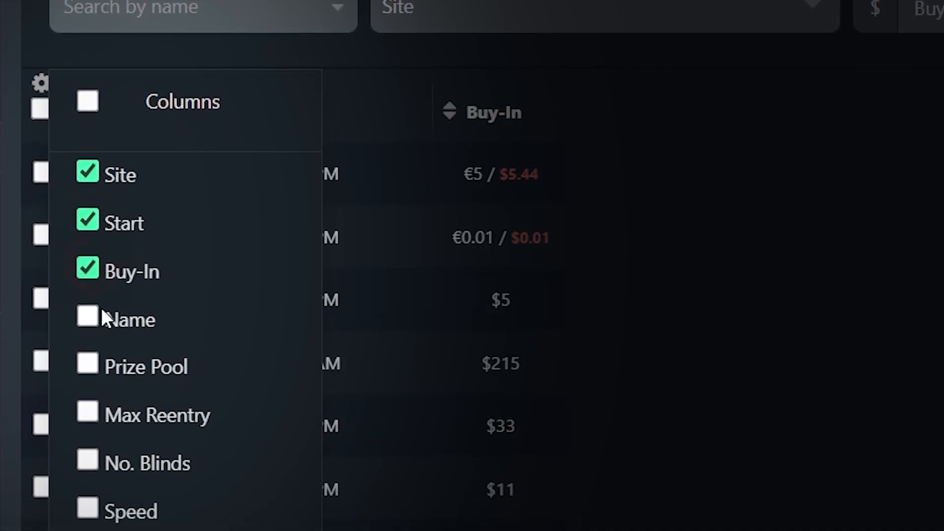
pyautogui.click(91, 322)
pyautogui.click(89, 369)
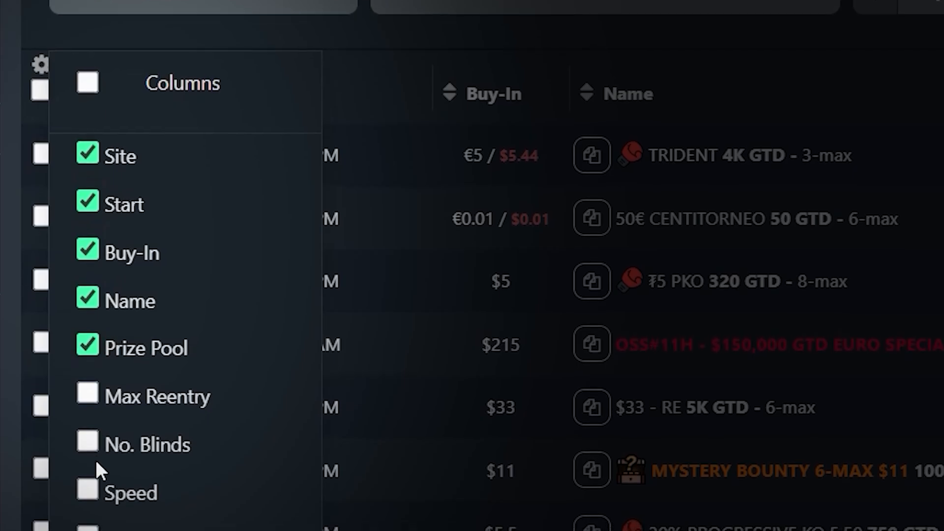
pyautogui.click(93, 493)
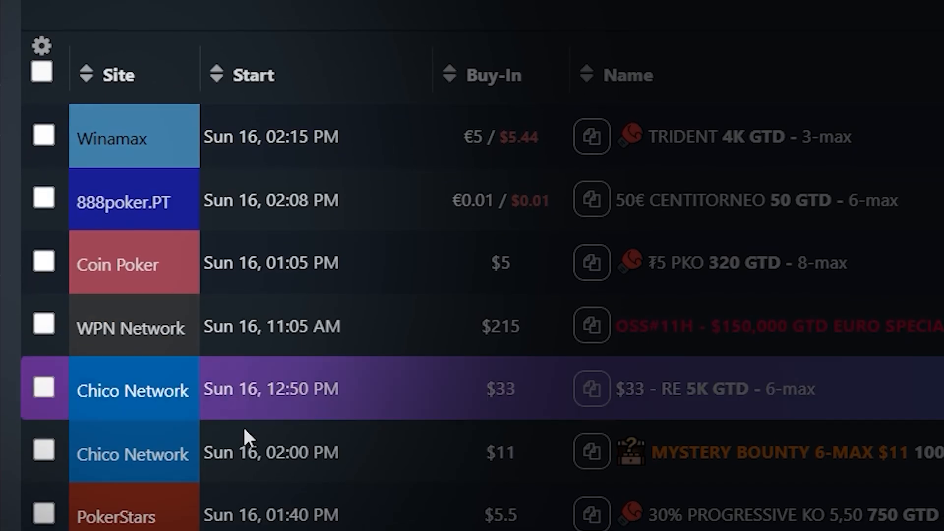
# Add the No. Blinds, State, Field and End of Tournament columns to the tournament table
pyautogui.moveTo(34, 51)
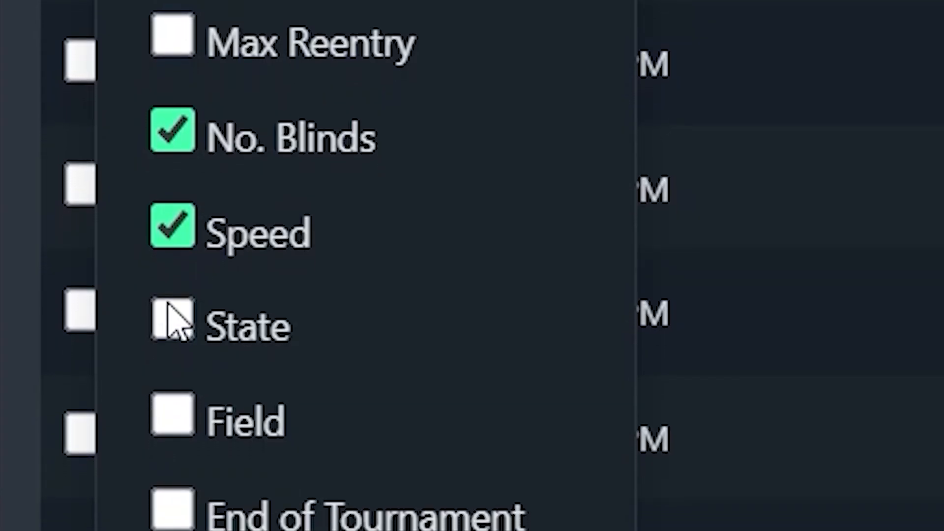
pyautogui.click(132, 409)
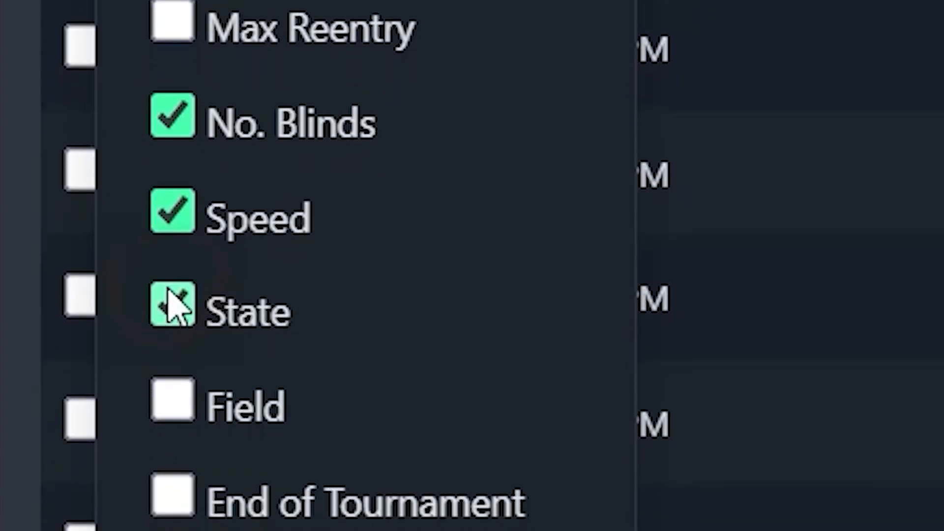
pyautogui.click(185, 396)
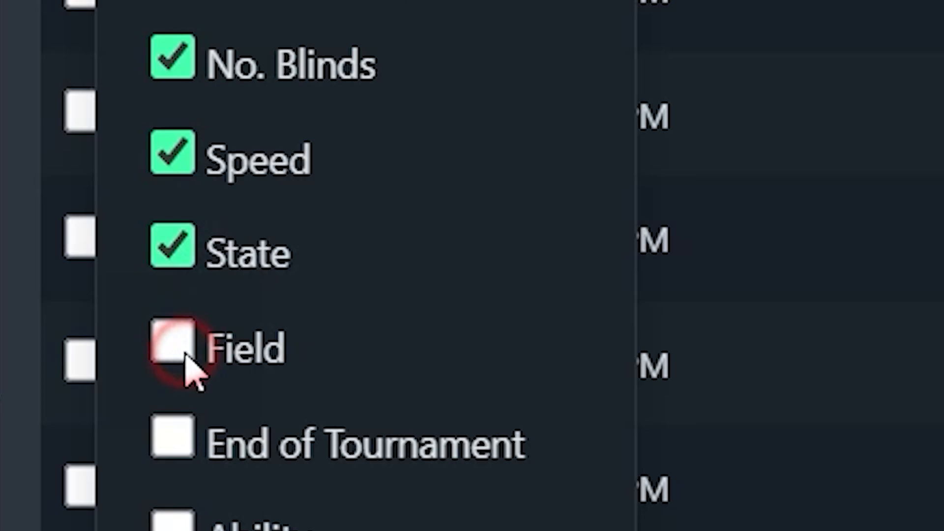
pyautogui.click(160, 433)
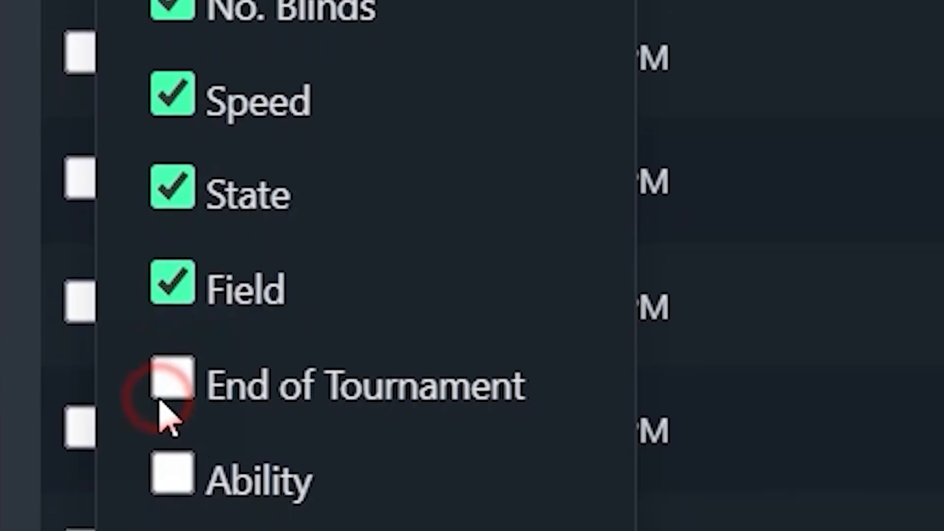
pyautogui.scroll(1, 491, 275)
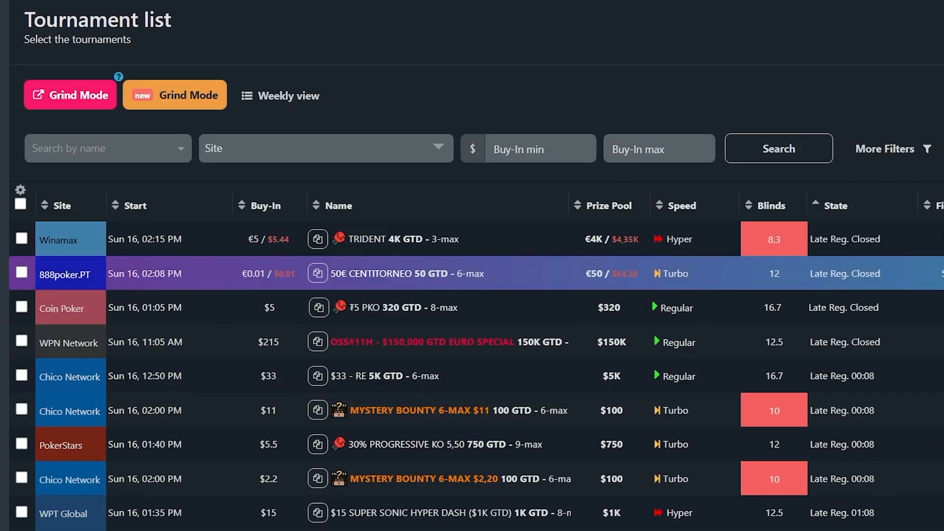
# Hide the End of Tournament column in the tournament table's column settings
pyautogui.click(19, 192)
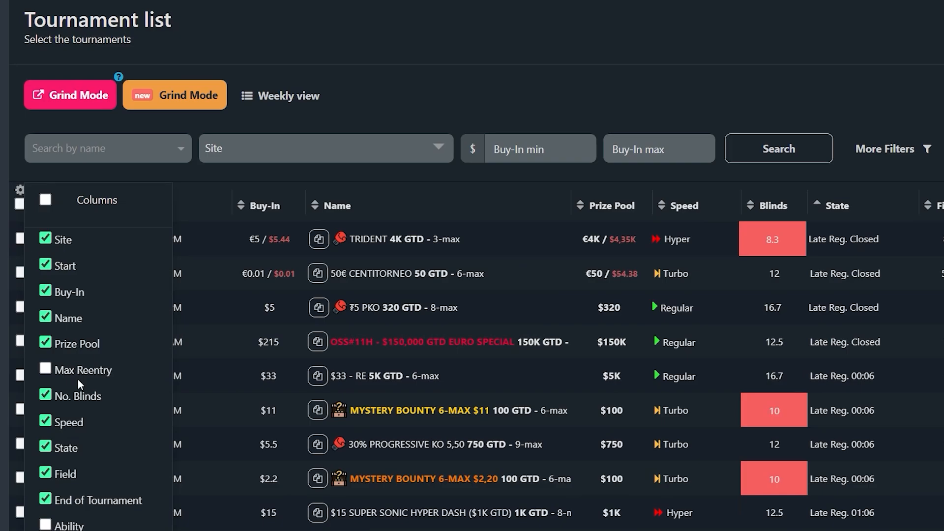
pyautogui.click(45, 498)
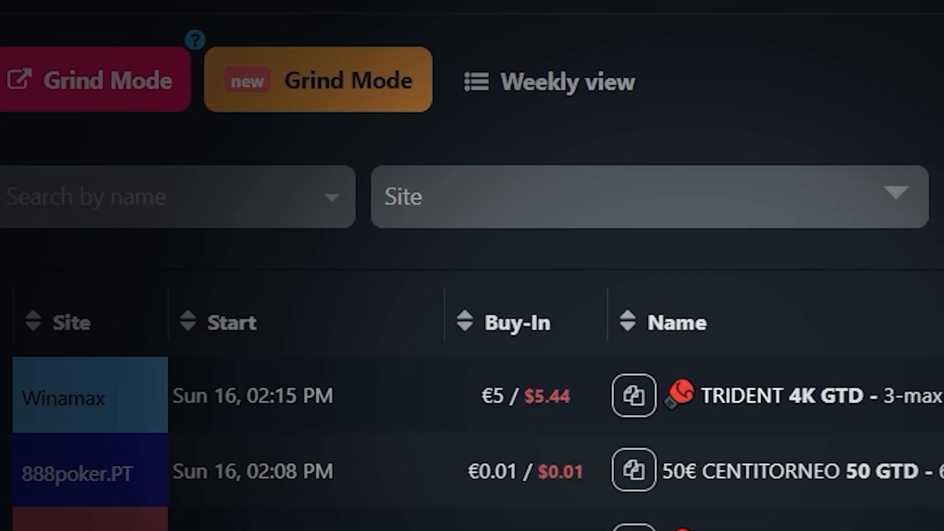
# Filter the tournaments by the sites PokerStars, GG Network and PartyPoker, with a buy-in from 1 to 11
pyautogui.click(546, 207)
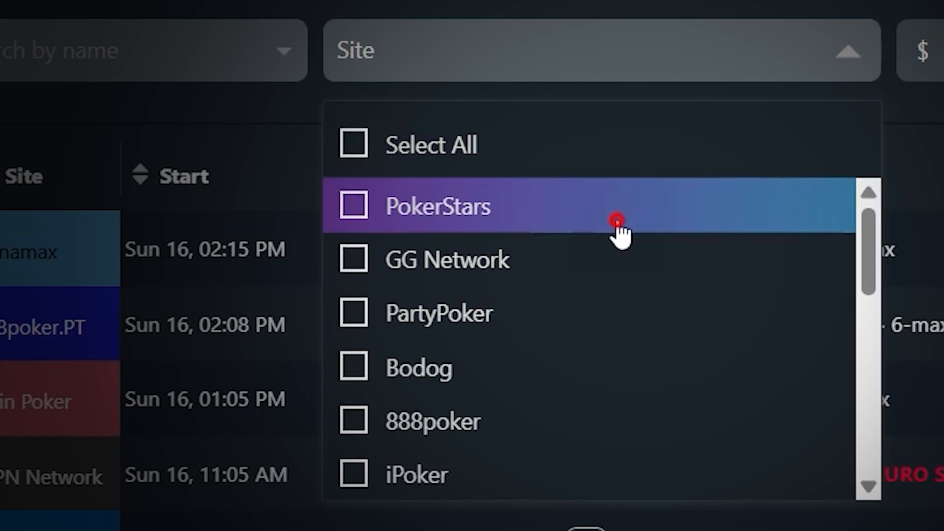
pyautogui.click(616, 224)
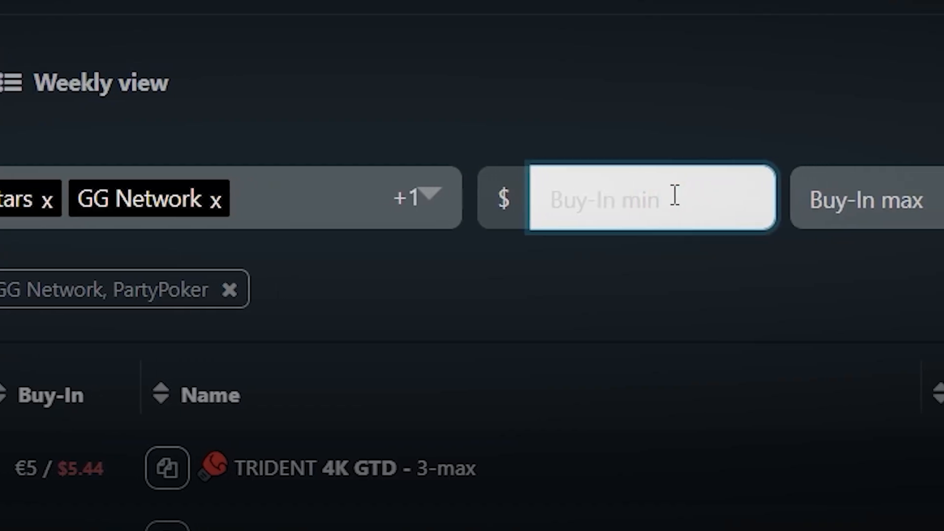
pyautogui.write('1')
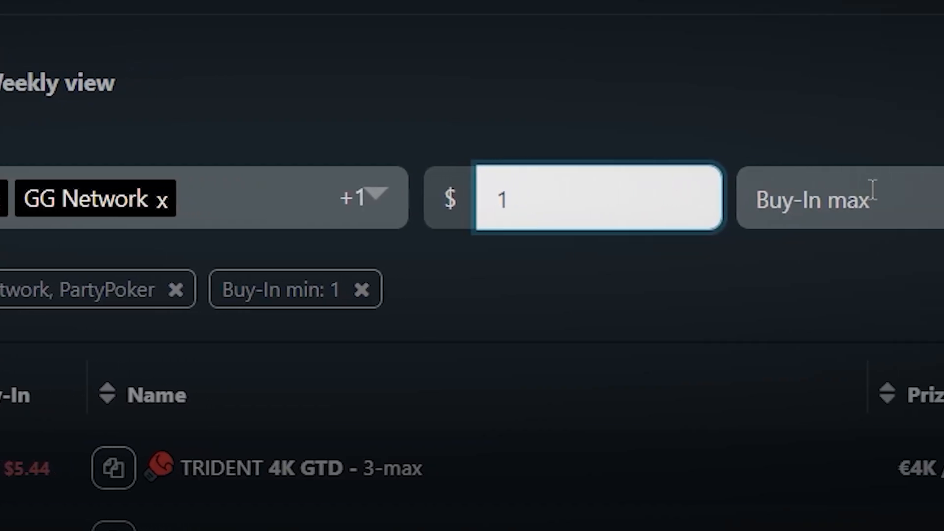
pyautogui.click(899, 193)
pyautogui.write('11')
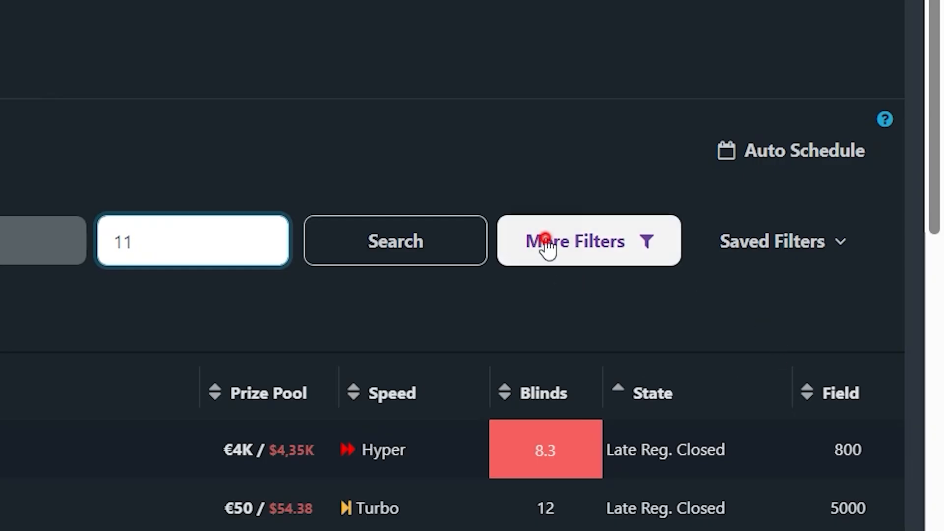
# In the additional filters, set the time range from 14:00 to 18:00 and the minimum prize pool to 100
pyautogui.click(546, 245)
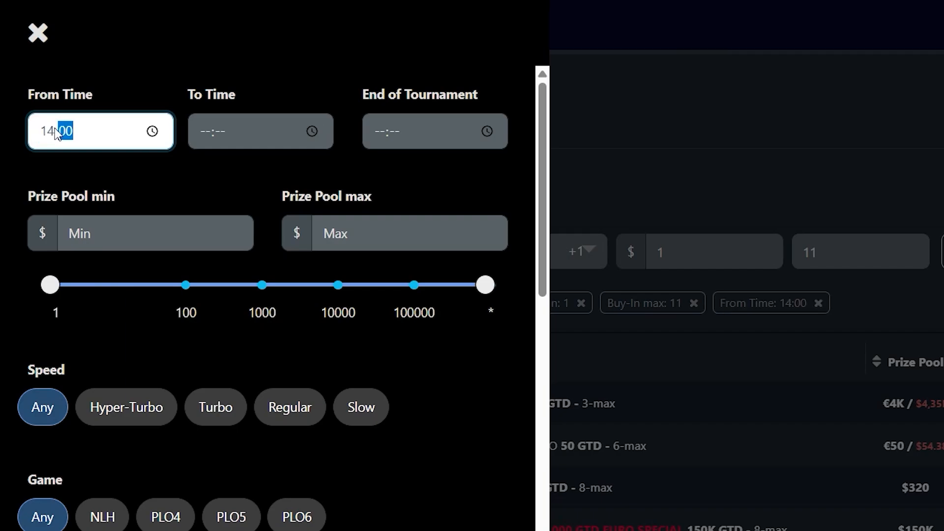
pyautogui.click(198, 132)
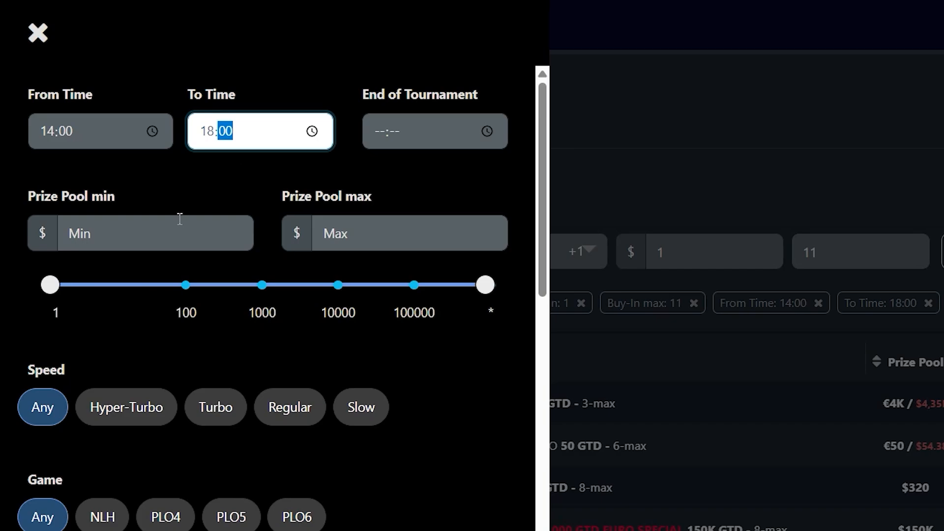
pyautogui.click(156, 234)
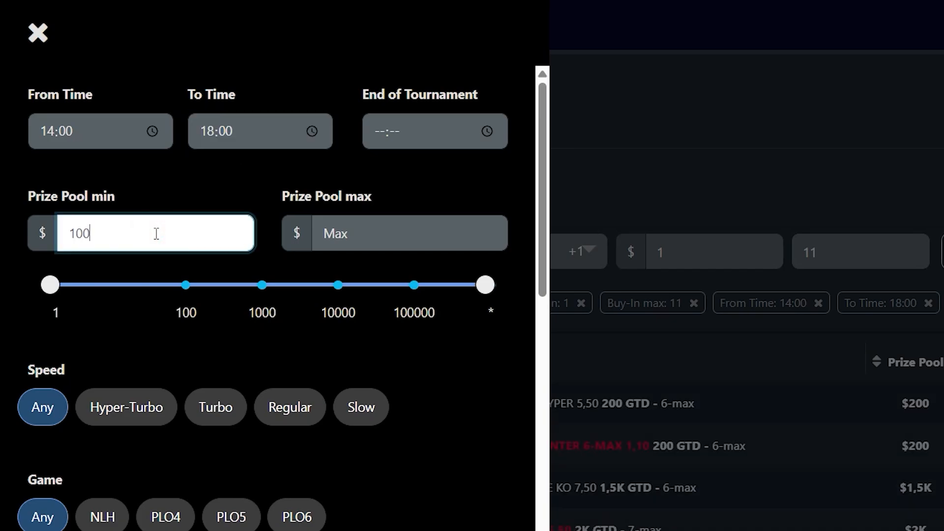
# Limit the filter to Regular and Turbo speeds and to the NLH game
pyautogui.click(280, 413)
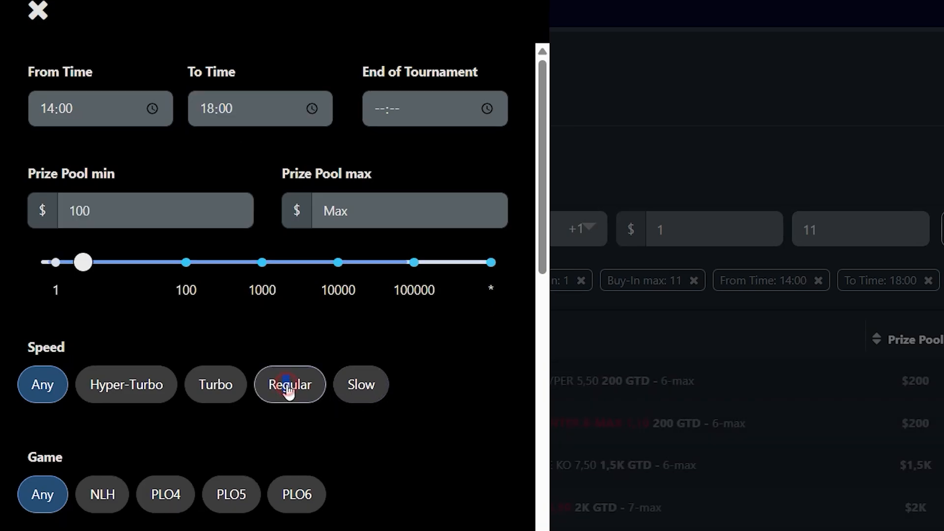
pyautogui.scroll(-3, 283, 295)
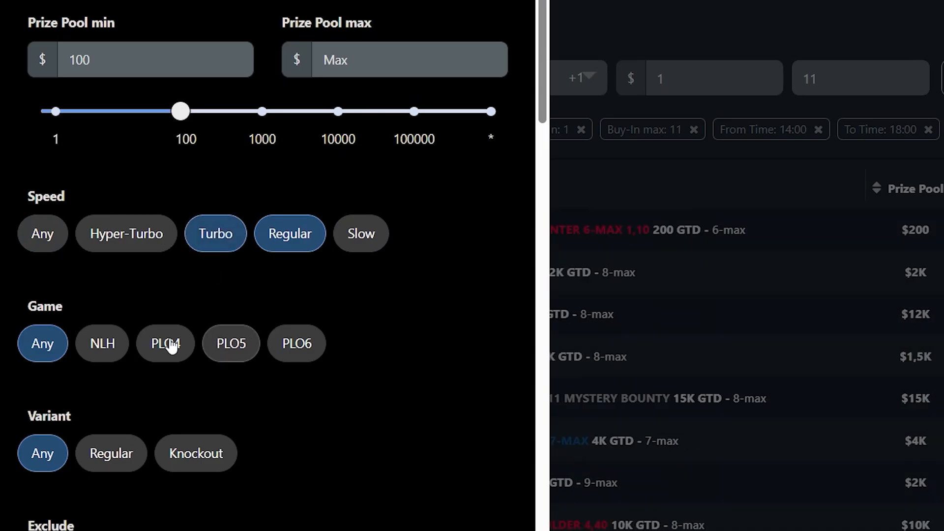
pyautogui.click(113, 345)
pyautogui.scroll(-2, 182, 344)
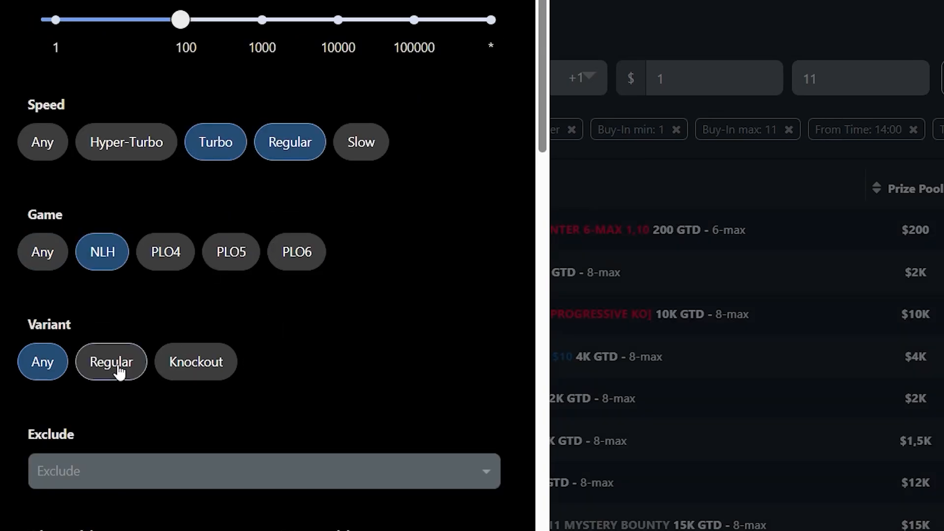
# Exclude tournaments containing the terms ZOOM and DAY-1 from the filter
pyautogui.scroll(-2, 215, 301)
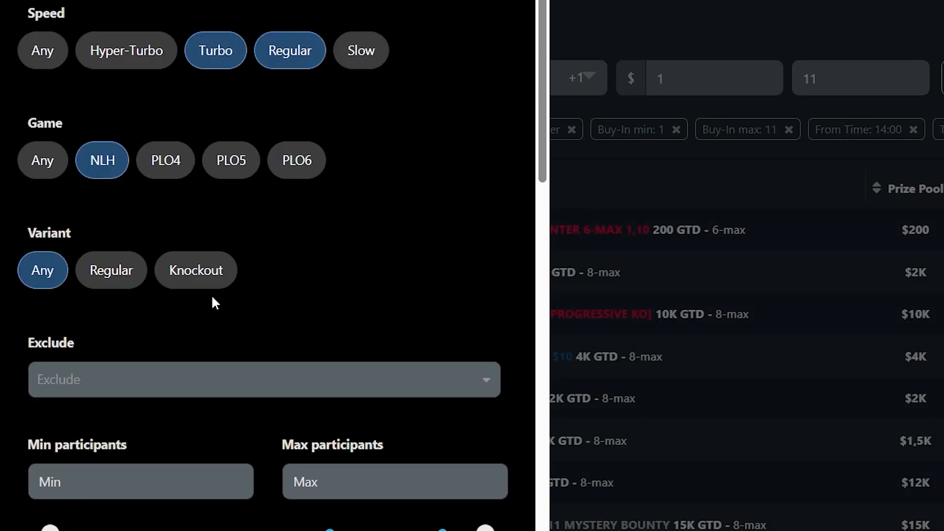
pyautogui.click(120, 383)
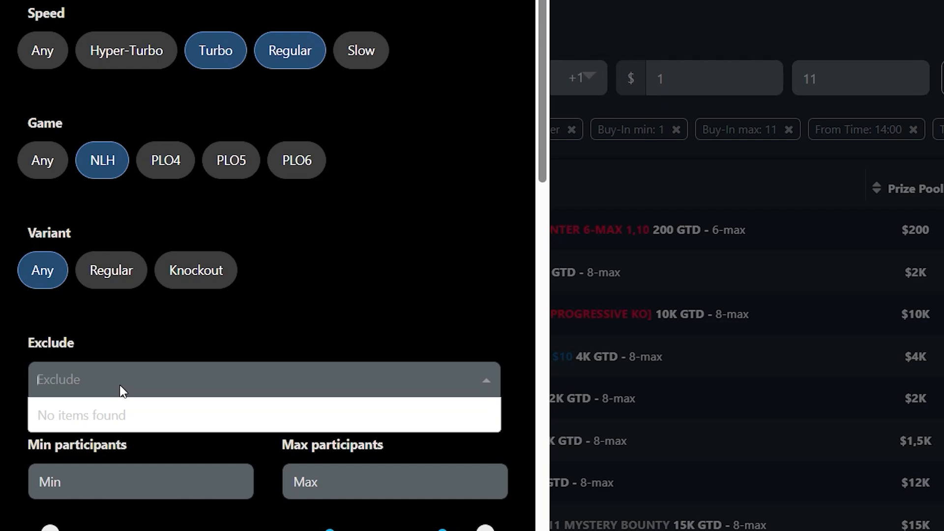
pyautogui.write('ZOOM')
pyautogui.press('Return')
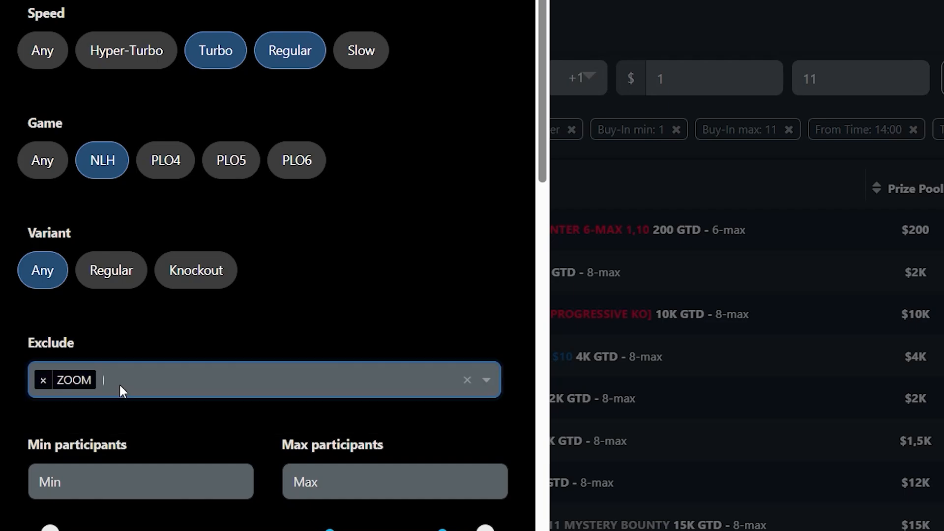
pyautogui.write('DAY-1')
pyautogui.press('Return')
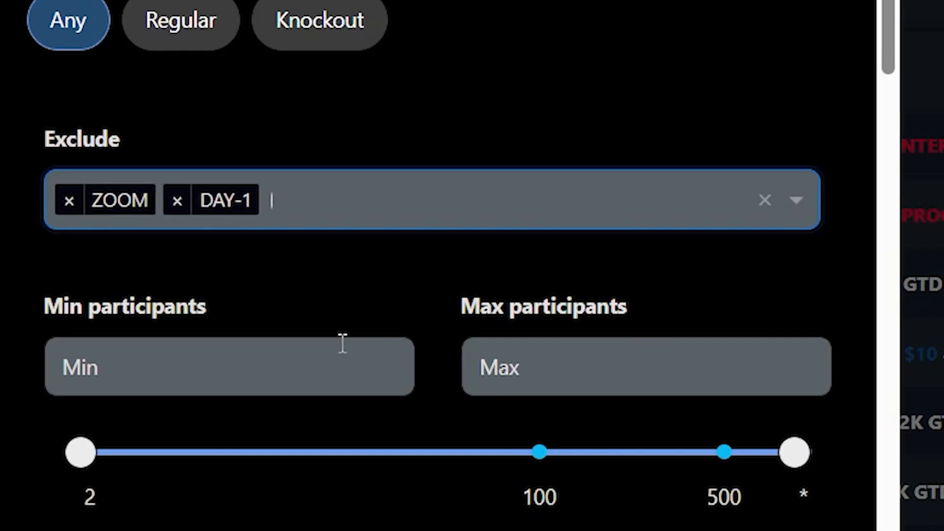
# Restrict the players filter to 6-Max and 7 to 10 (Full Ring), look through the remaining filters and return to the tournament list
pyautogui.scroll(-2, 147, 376)
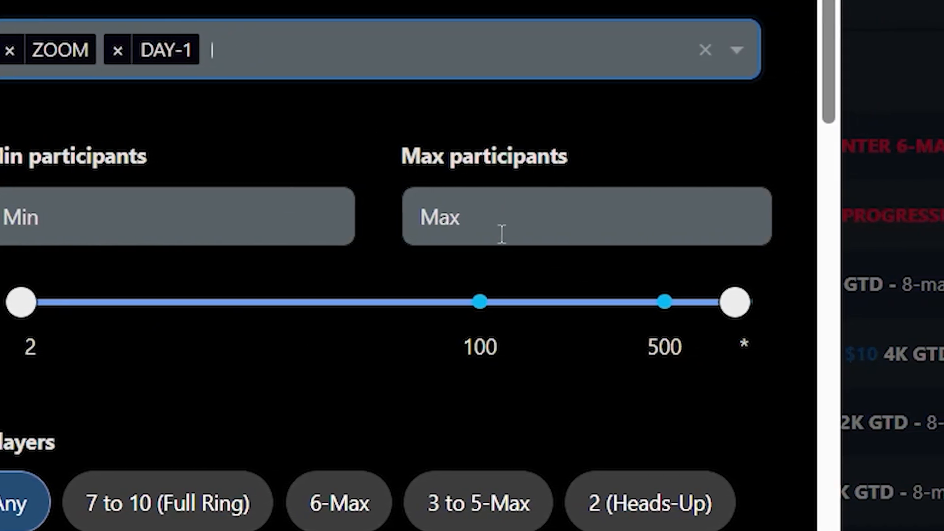
pyautogui.scroll(-3, 506, 234)
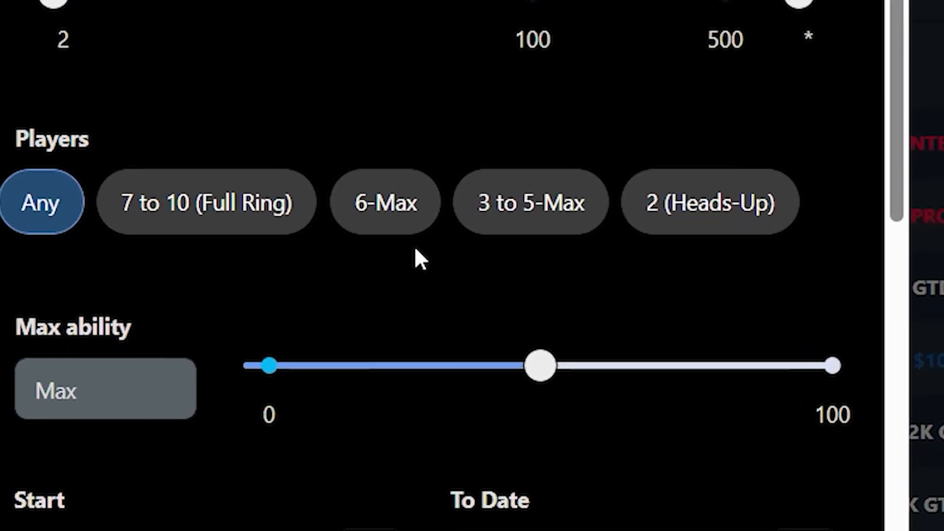
pyautogui.click(388, 204)
pyautogui.click(250, 197)
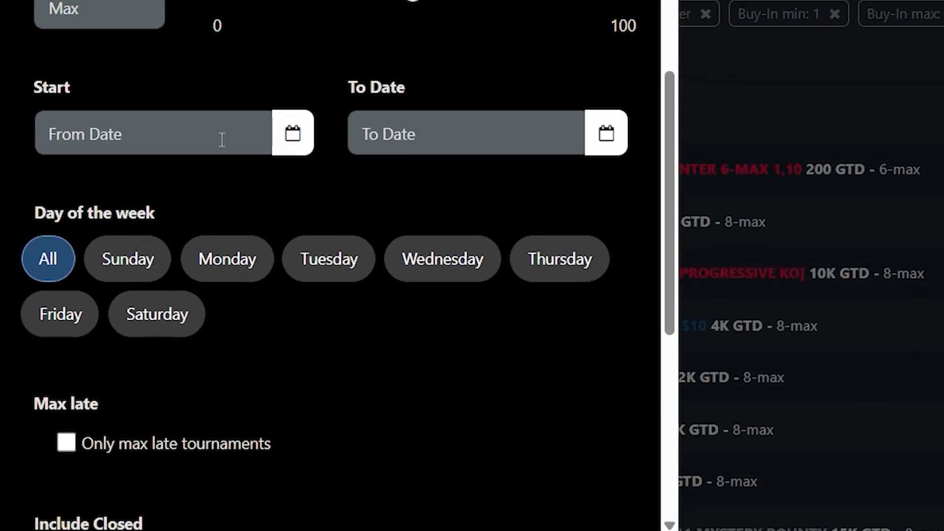
pyautogui.scroll(-2, 201, 428)
pyautogui.scroll(-3, 200, 427)
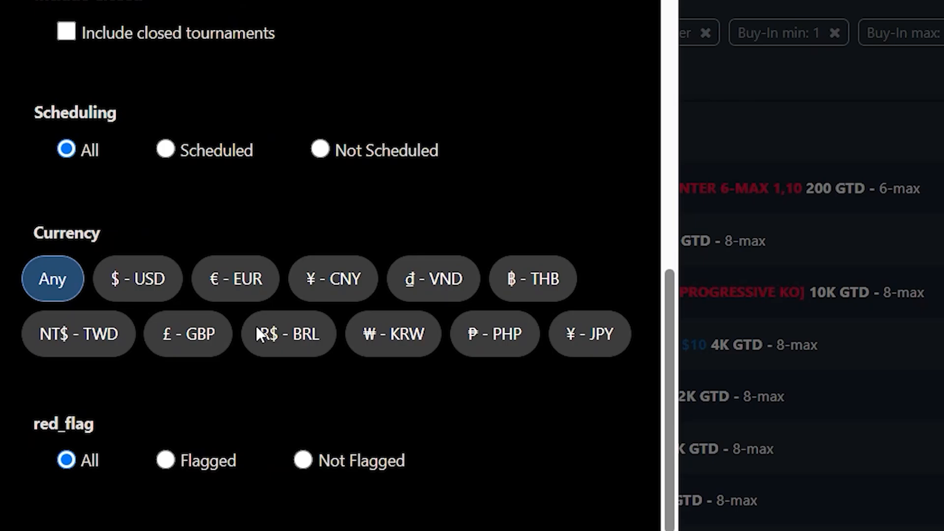
pyautogui.scroll(1, 323, 320)
pyautogui.scroll(10, 327, 249)
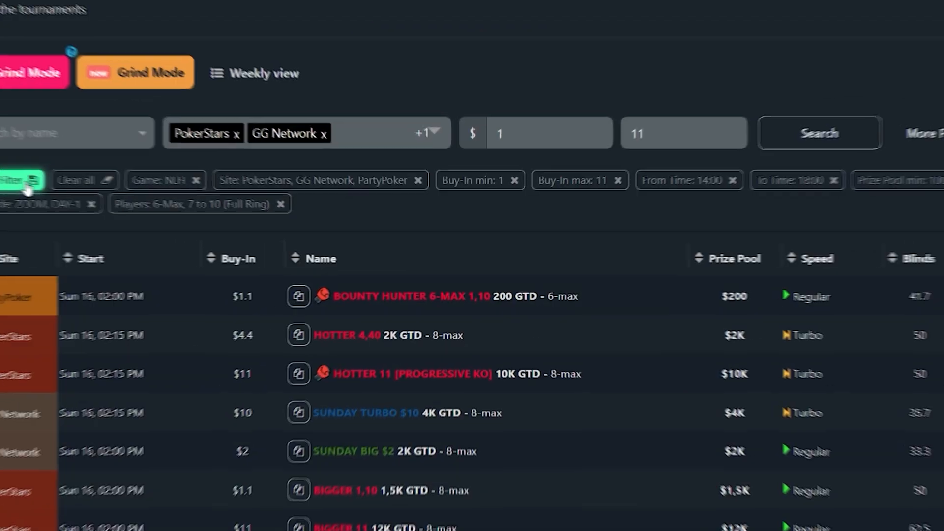
# Select the first four tournaments in the filtered list and open the dialog for adding them to the schedule
pyautogui.click(22, 292)
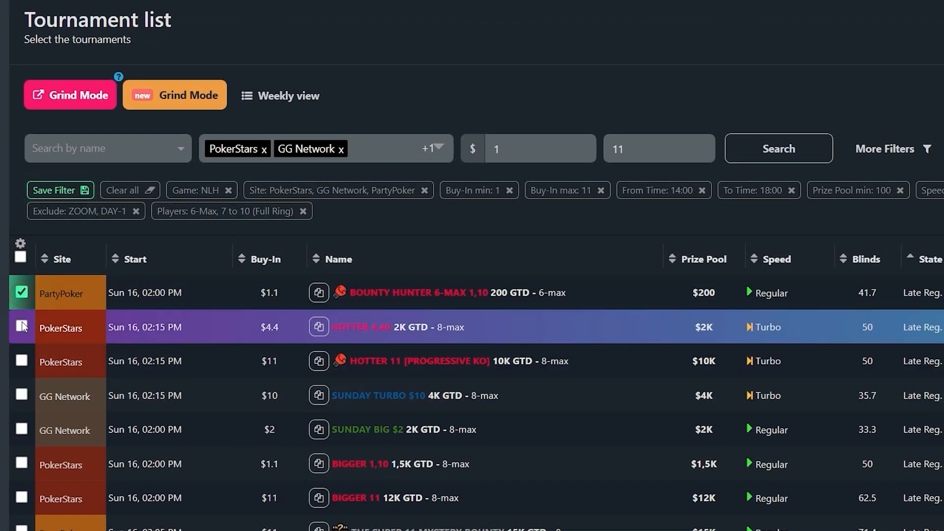
pyautogui.click(22, 326)
pyautogui.click(22, 361)
pyautogui.click(21, 395)
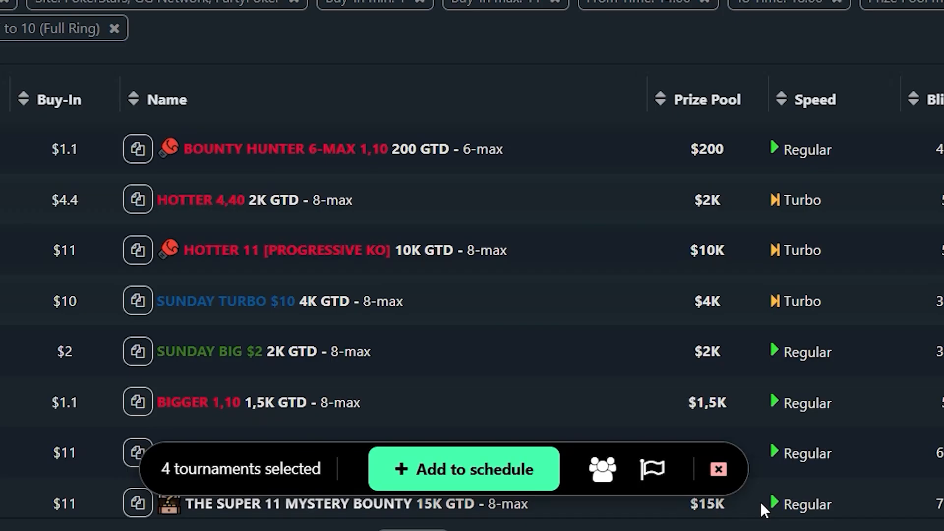
pyautogui.click(517, 477)
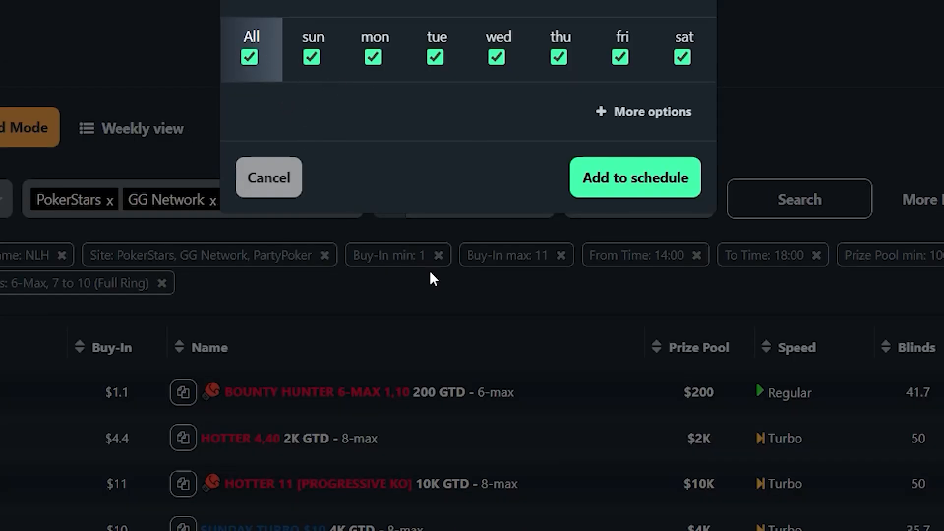
# Expand the scheduling options and set the notification to "when the tournament starts"
pyautogui.click(639, 114)
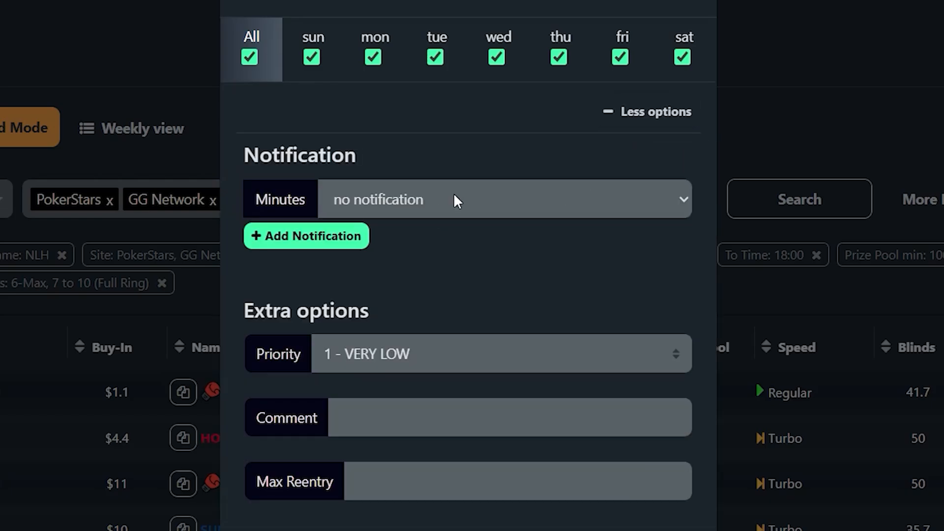
pyautogui.click(440, 203)
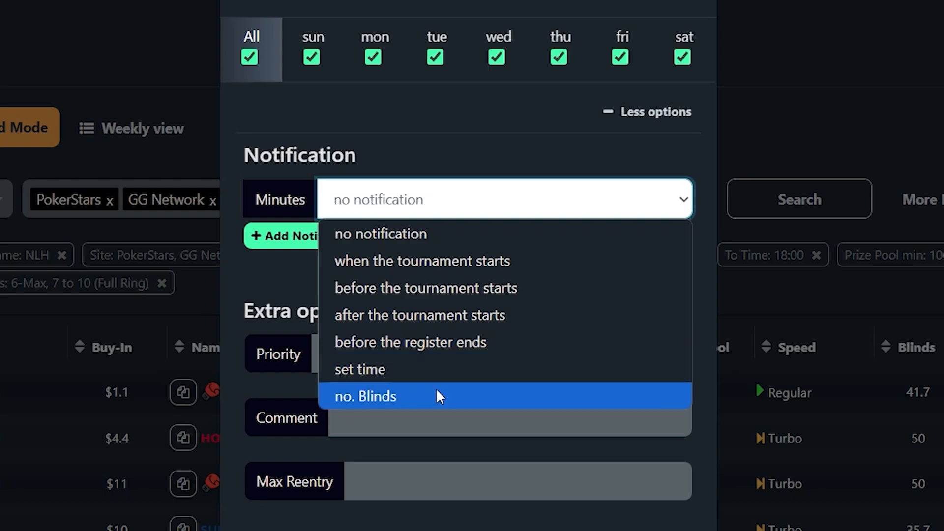
pyautogui.click(406, 395)
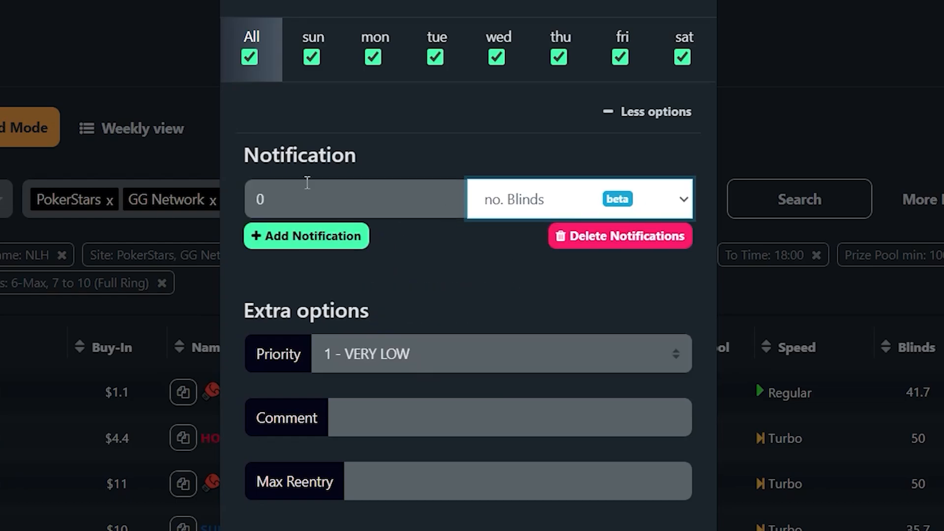
pyautogui.click(471, 200)
pyautogui.click(551, 258)
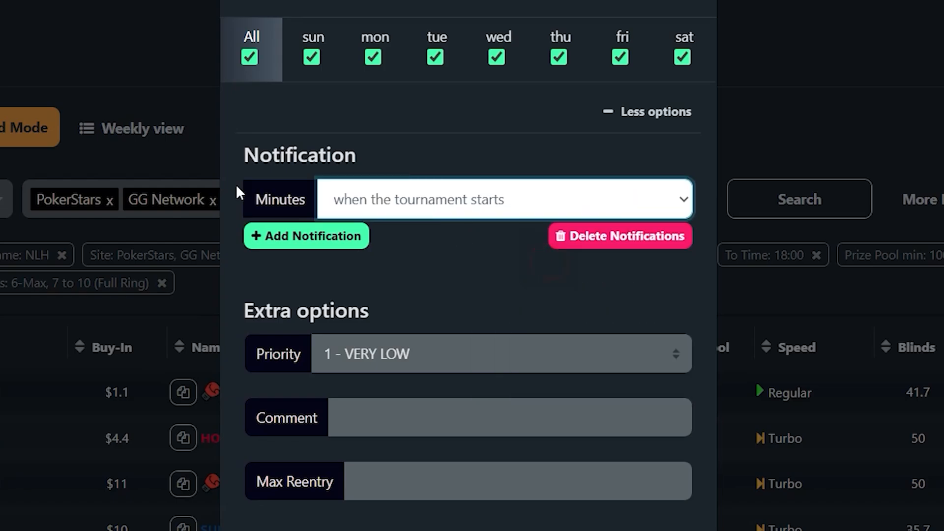
# Set the priority to 7 - MEDIUM and add the selected tournaments to the schedule
pyautogui.click(385, 353)
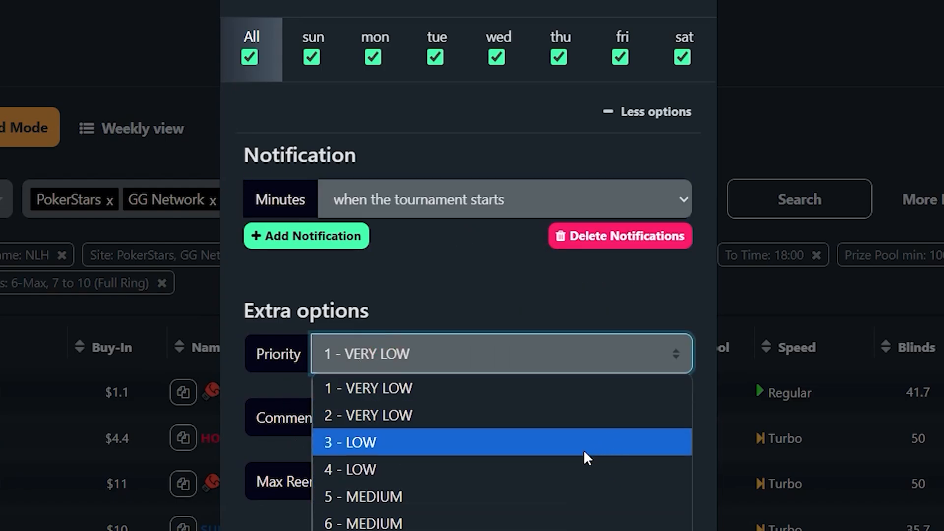
pyautogui.click(422, 530)
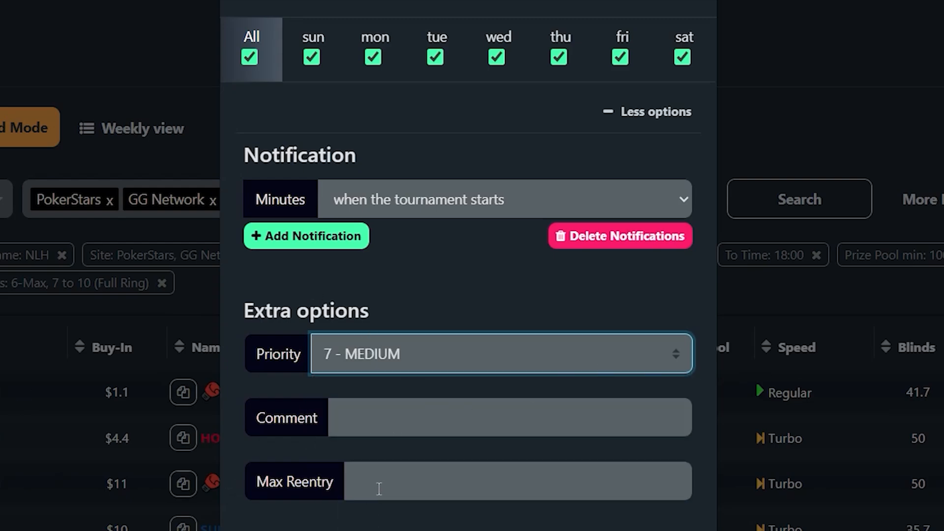
pyautogui.click(630, 416)
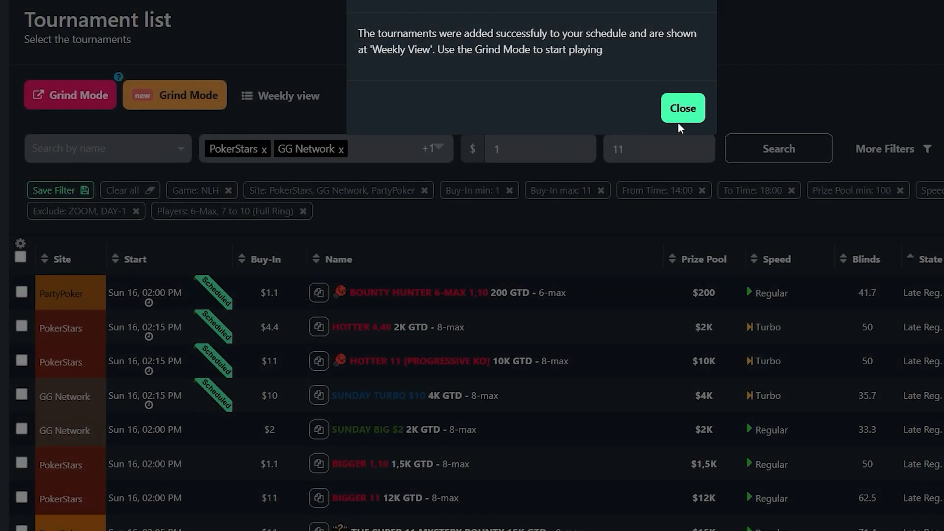
pyautogui.click(681, 110)
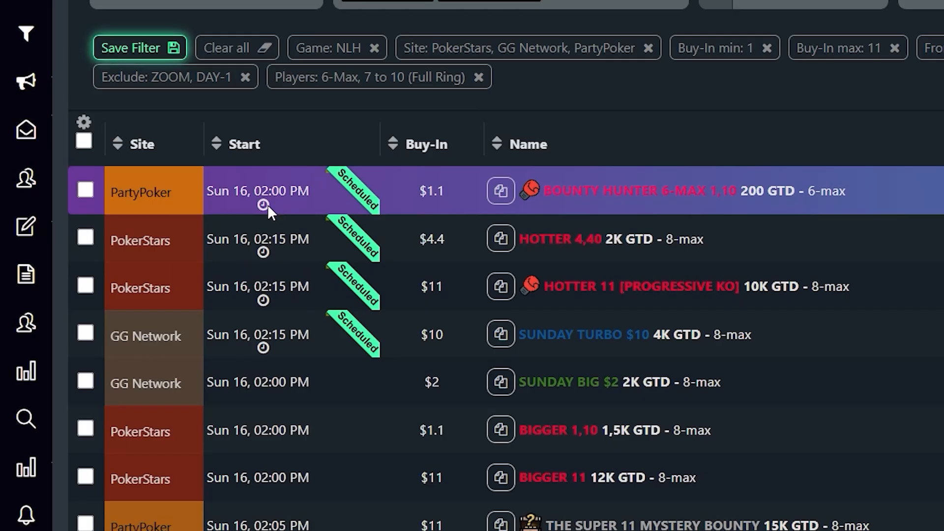
# Save the current set of filters under the name FILTER 01
pyautogui.moveTo(149, 304)
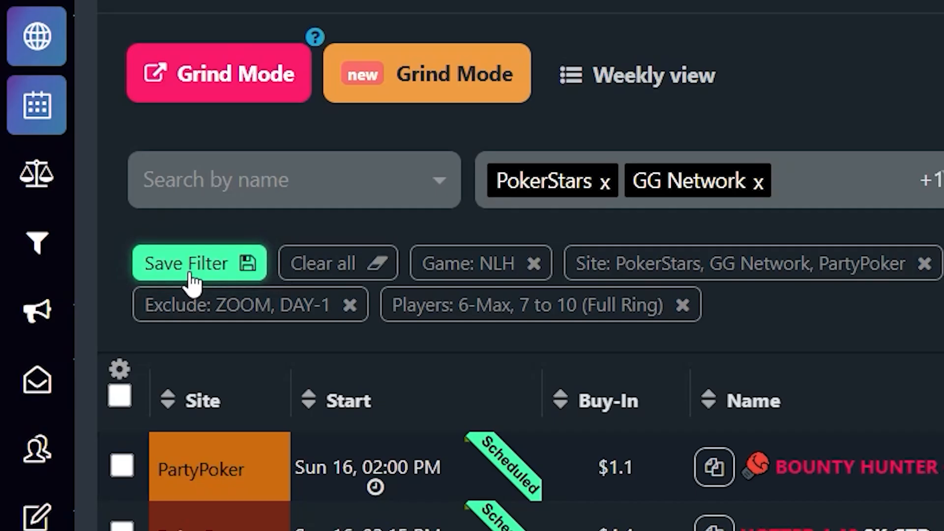
pyautogui.click(57, 199)
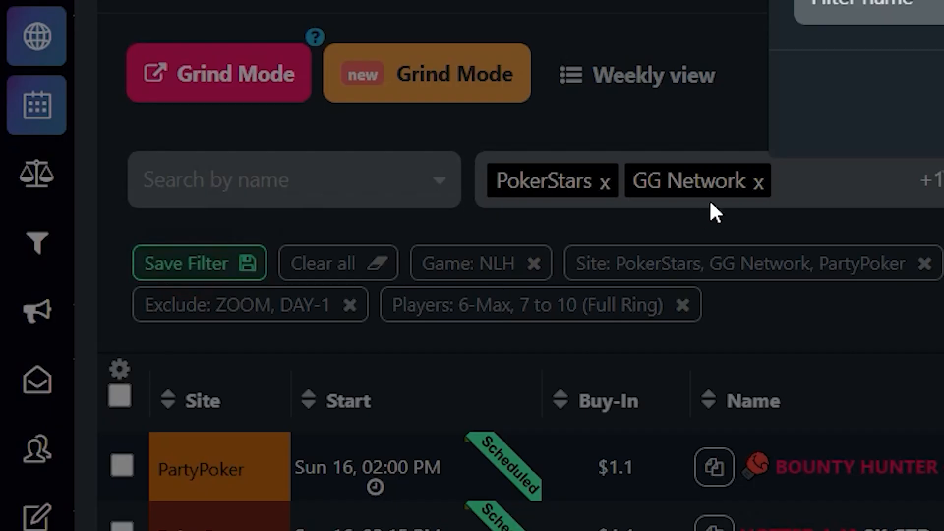
pyautogui.click(305, 175)
pyautogui.write('FILT')
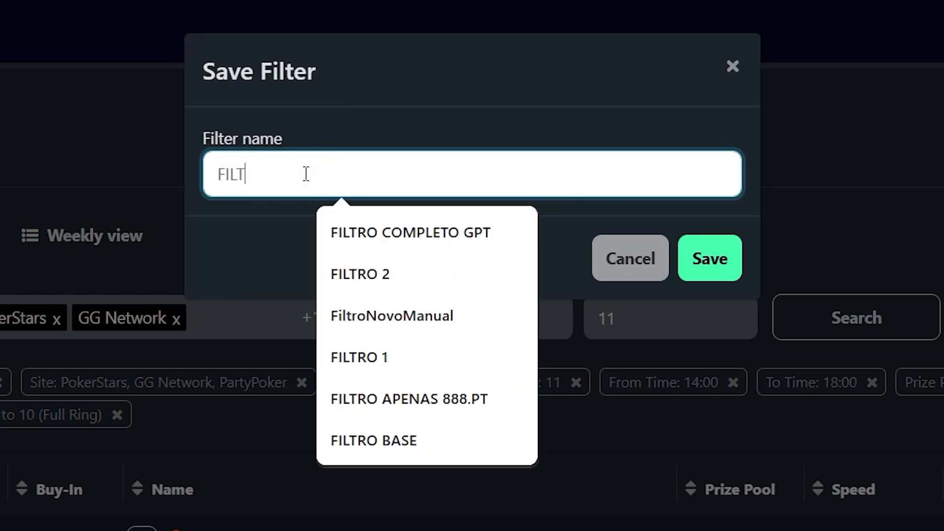
pyautogui.write('ER 01')
pyautogui.click(710, 259)
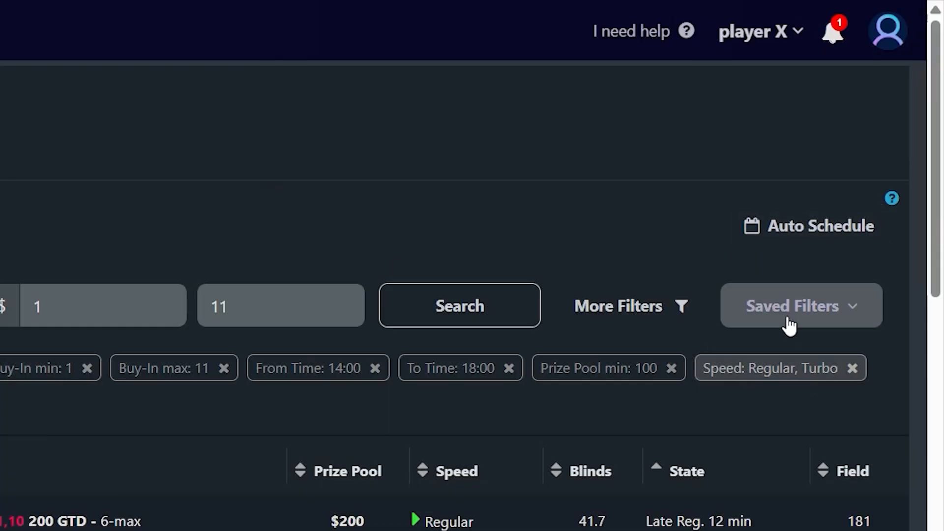
# Look at the saved filters and their criteria, and return to the tournament list
pyautogui.click(788, 322)
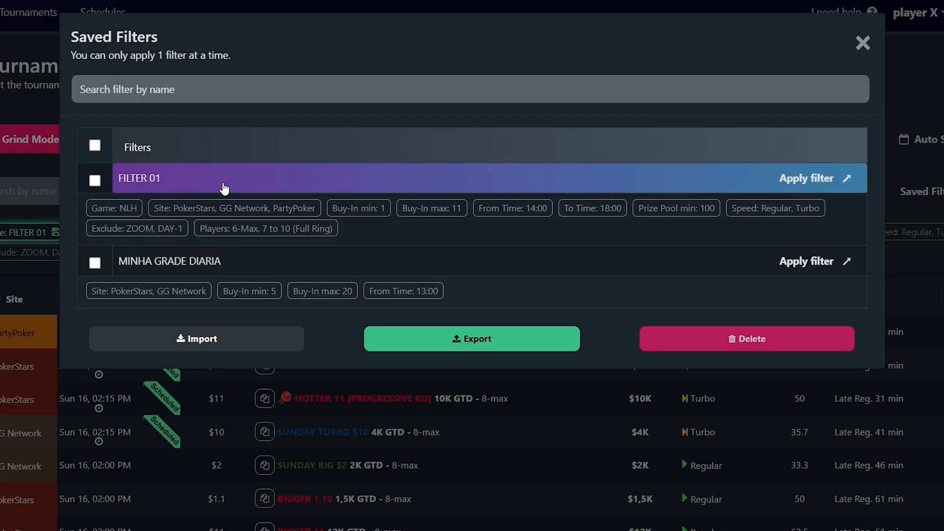
pyautogui.click(862, 43)
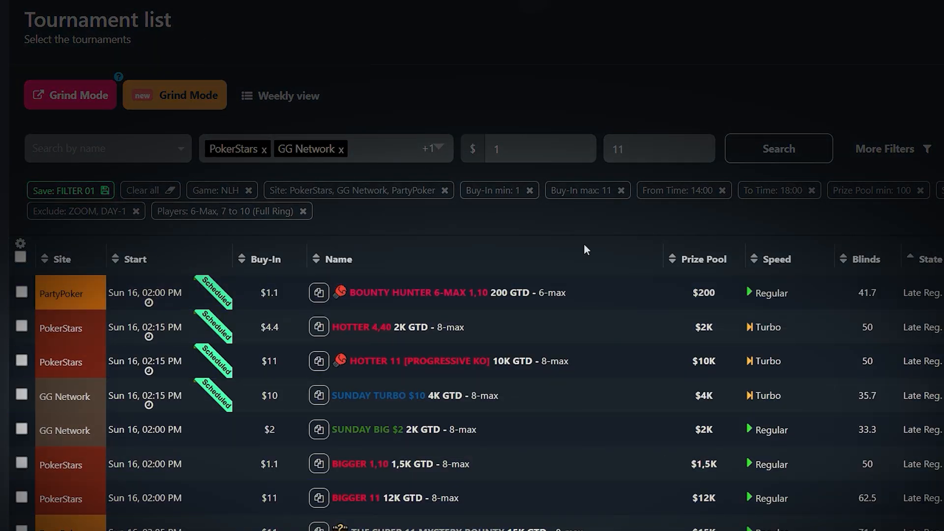
pyautogui.scroll(-3, 545, 388)
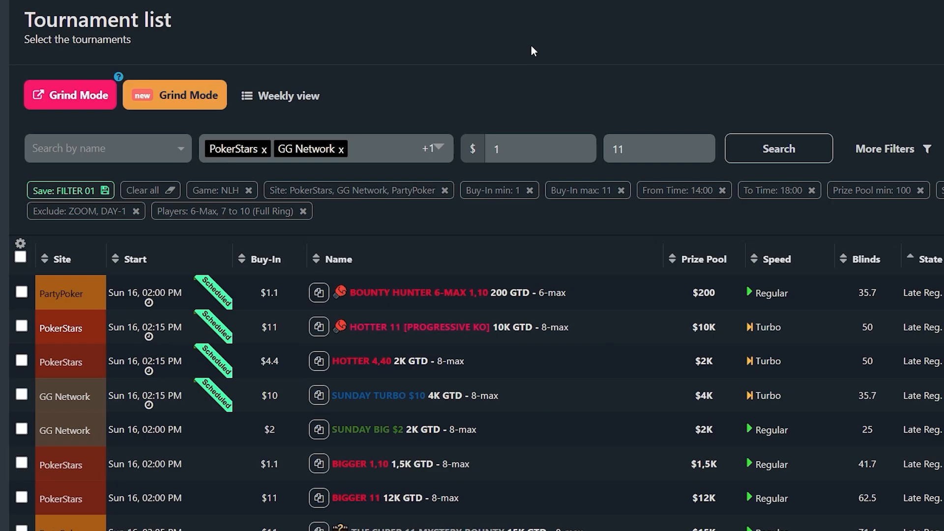
# Open schedule management, expand the Sunday 03/16 schedule and review its statistics and tournaments
pyautogui.moveTo(149, 47)
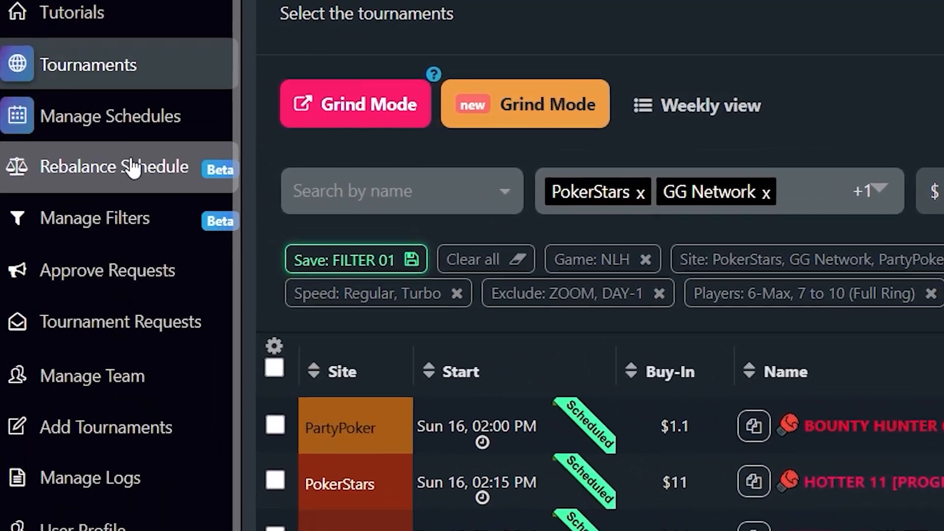
pyautogui.click(129, 121)
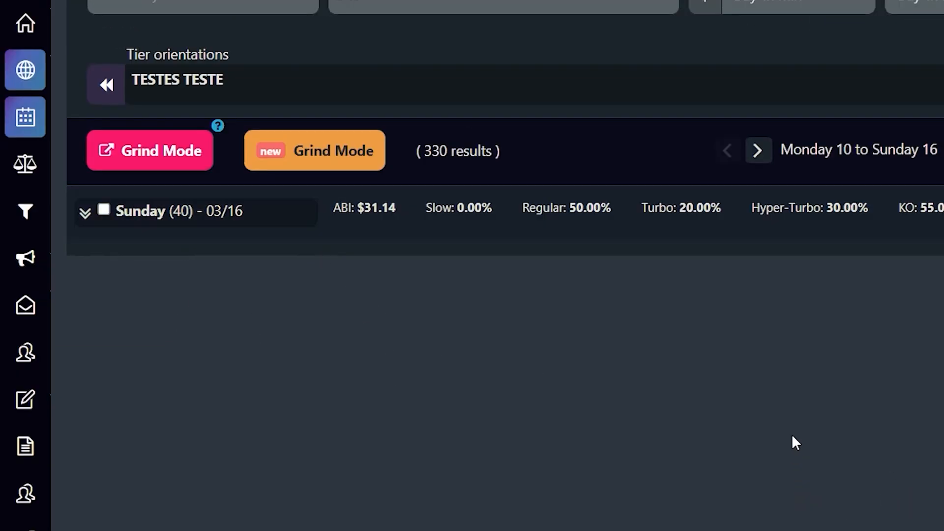
pyautogui.click(757, 150)
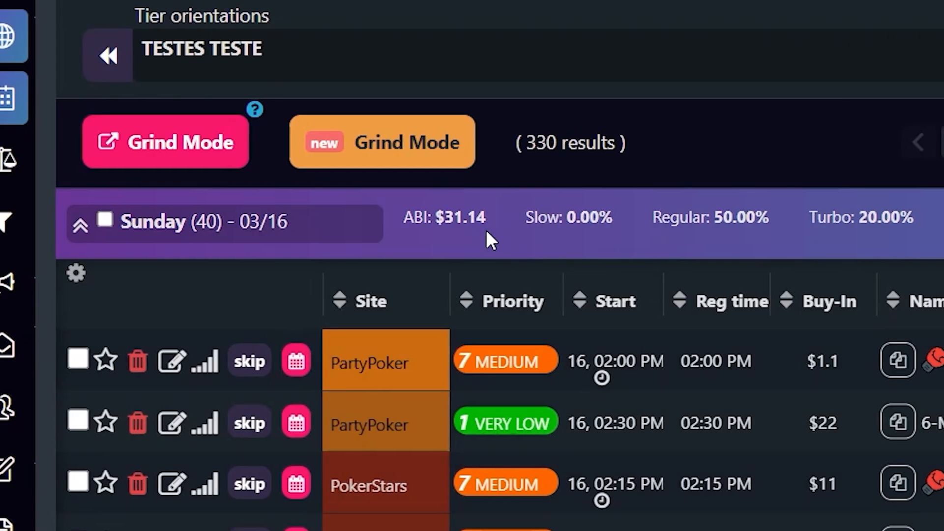
pyautogui.moveTo(507, 223); pyautogui.dragTo(427, 212)
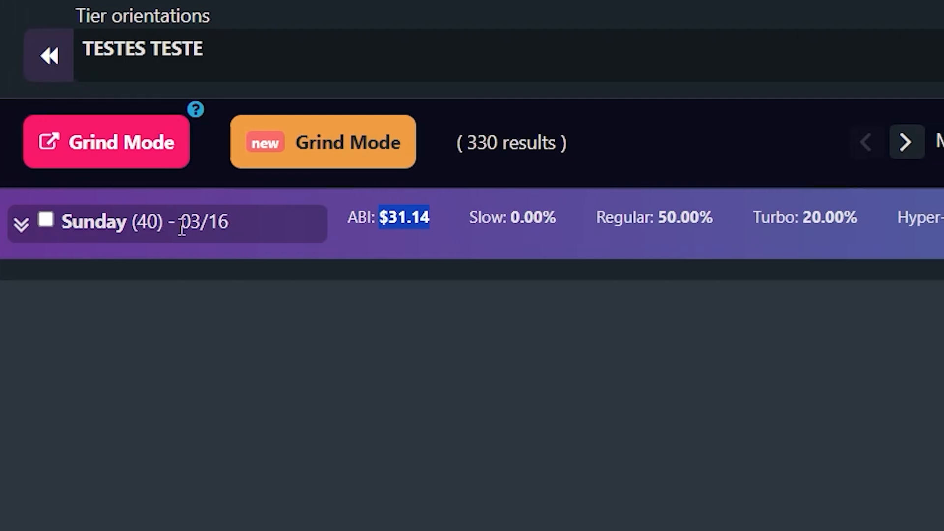
pyautogui.click(21, 225)
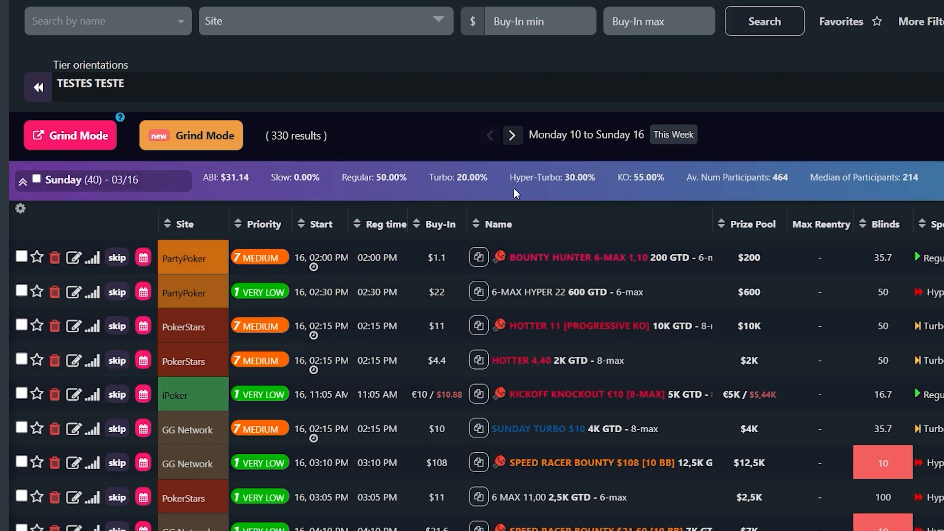
pyautogui.scroll(-5, 575, 317)
pyautogui.scroll(-5, 574, 320)
pyautogui.scroll(10, 576, 355)
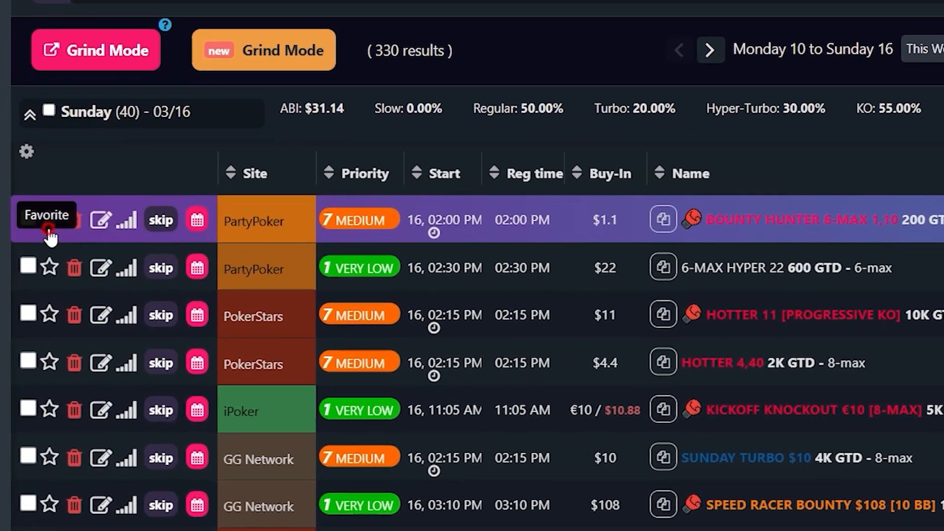
# Mark the first three tournaments, the iPoker Kickoff Knockout €10 and the Sunday Turbo $10 as favourites in Sunday's schedule
pyautogui.click(49, 224)
pyautogui.click(49, 267)
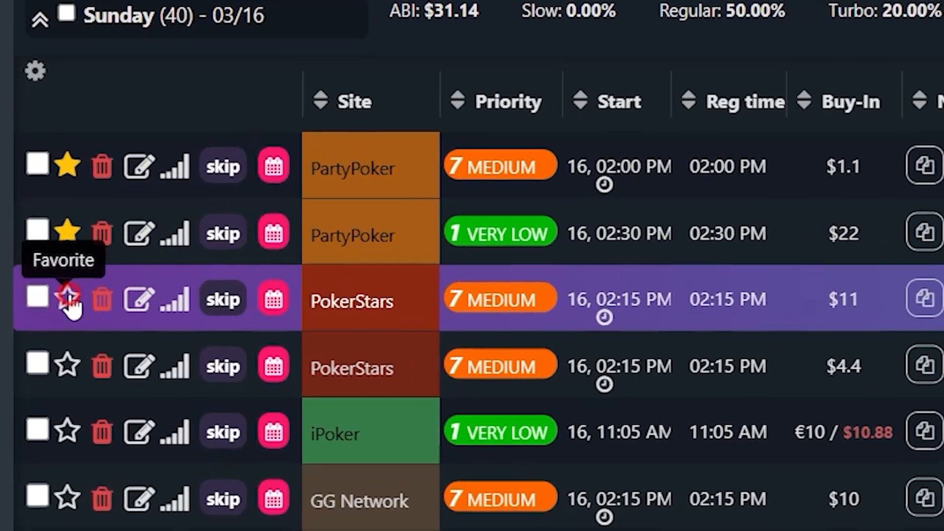
pyautogui.click(49, 314)
pyautogui.click(49, 456)
pyautogui.click(73, 439)
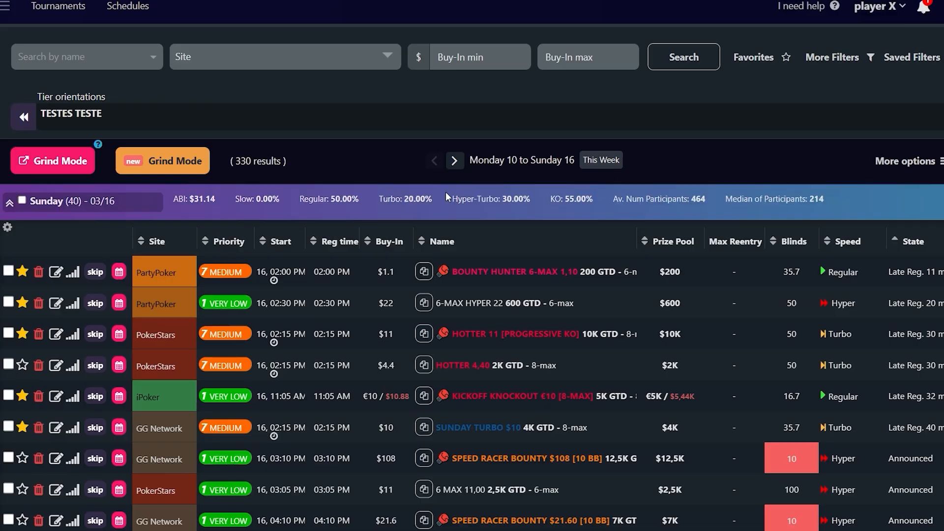
# Set the Bounty Hunter 6-Max 1,10 tournament's registration time to 14:30 and use it as the notification time
pyautogui.click(56, 273)
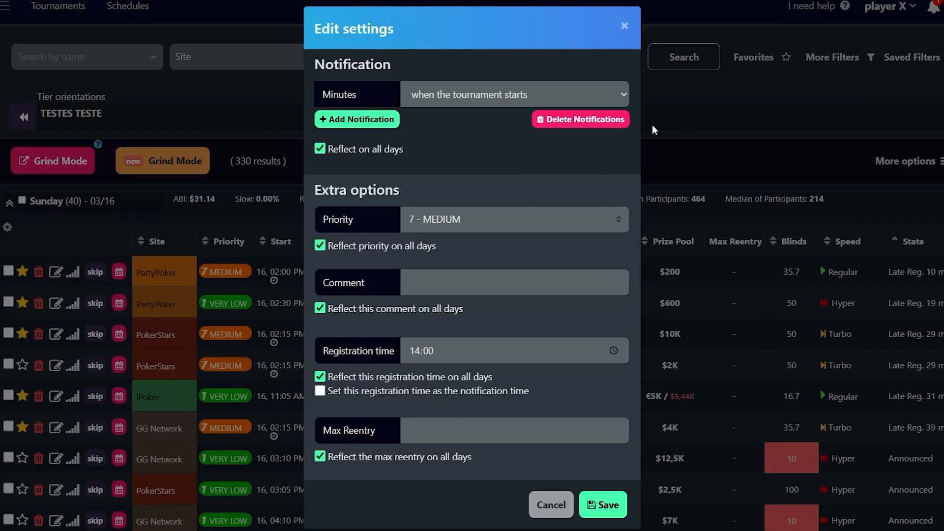
pyautogui.click(479, 94)
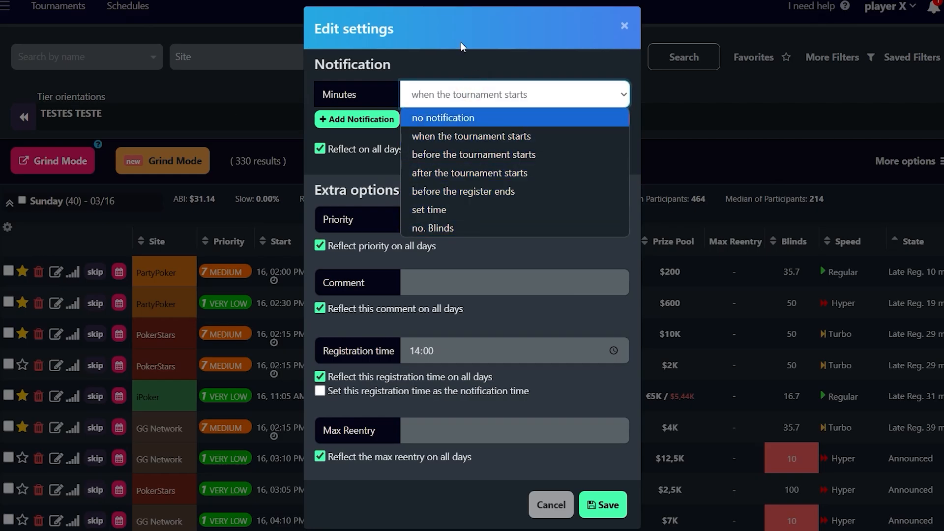
pyautogui.click(457, 57)
pyautogui.click(438, 225)
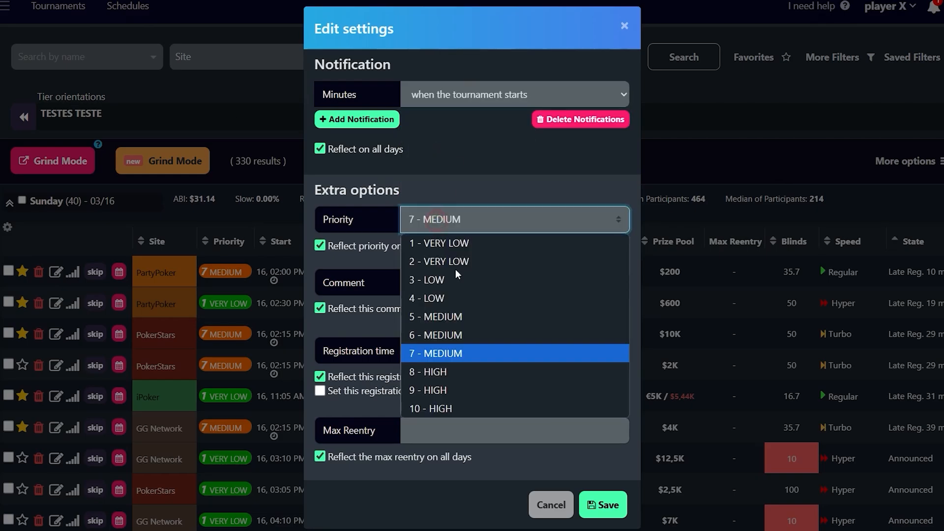
pyautogui.click(554, 241)
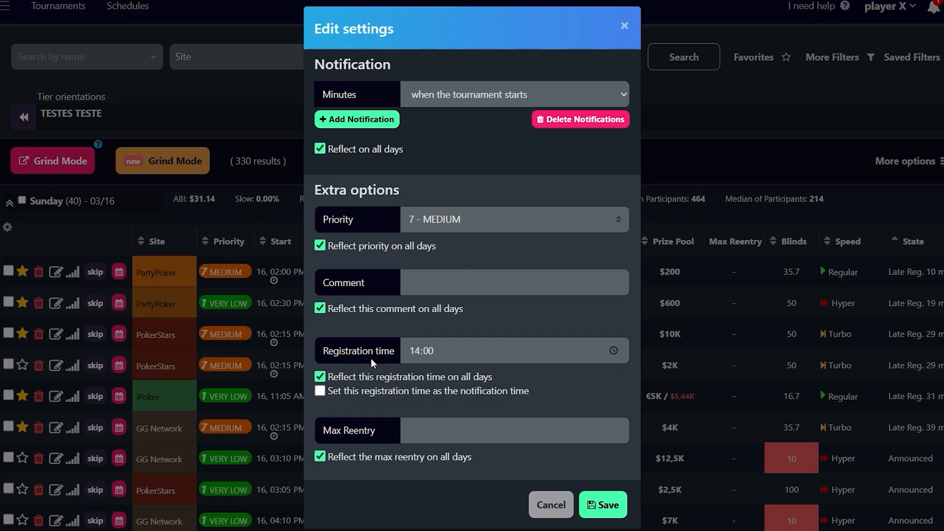
pyautogui.click(417, 355)
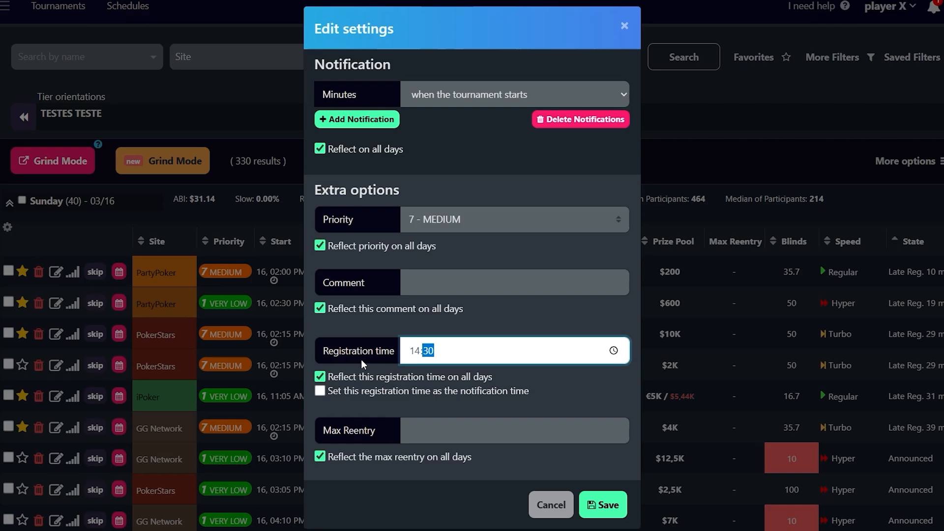
pyautogui.click(319, 391)
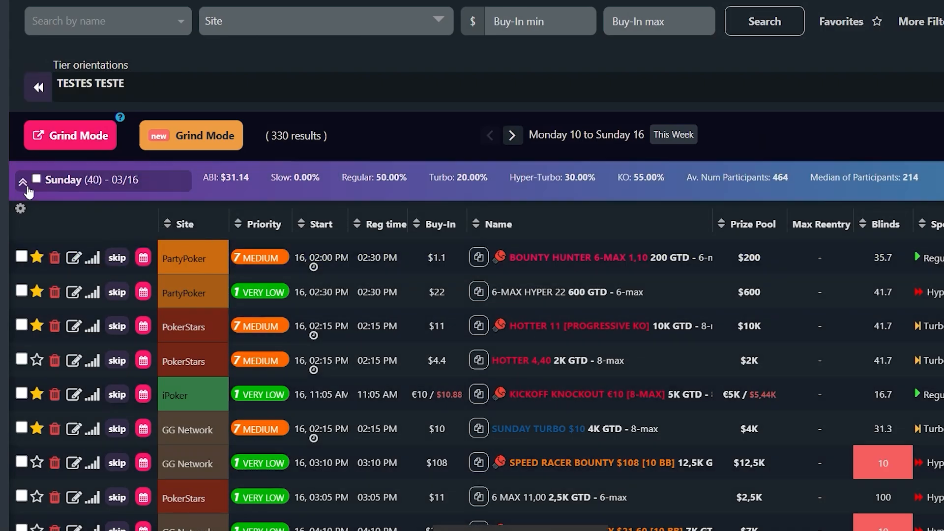
# Check the following week's schedule, return to Sunday's expanded list and look through the saved filters
pyautogui.click(24, 186)
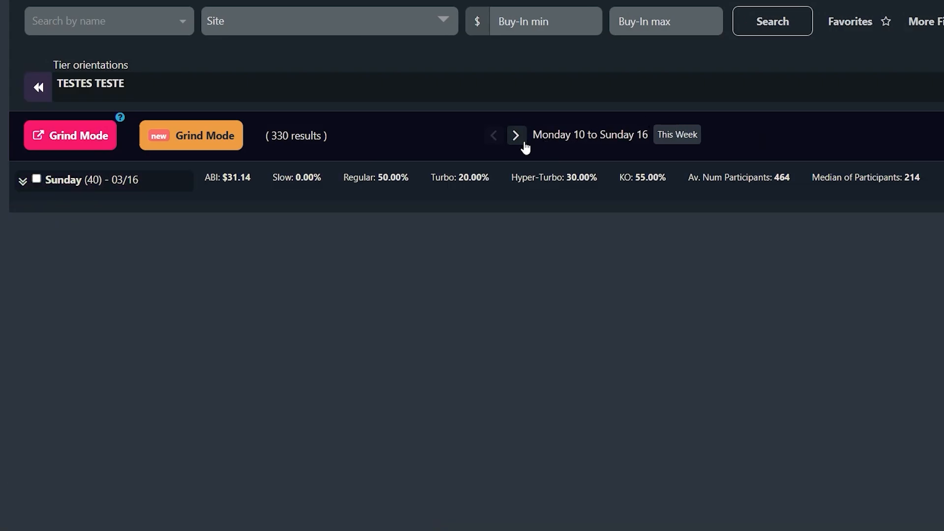
pyautogui.click(516, 136)
pyautogui.click(494, 139)
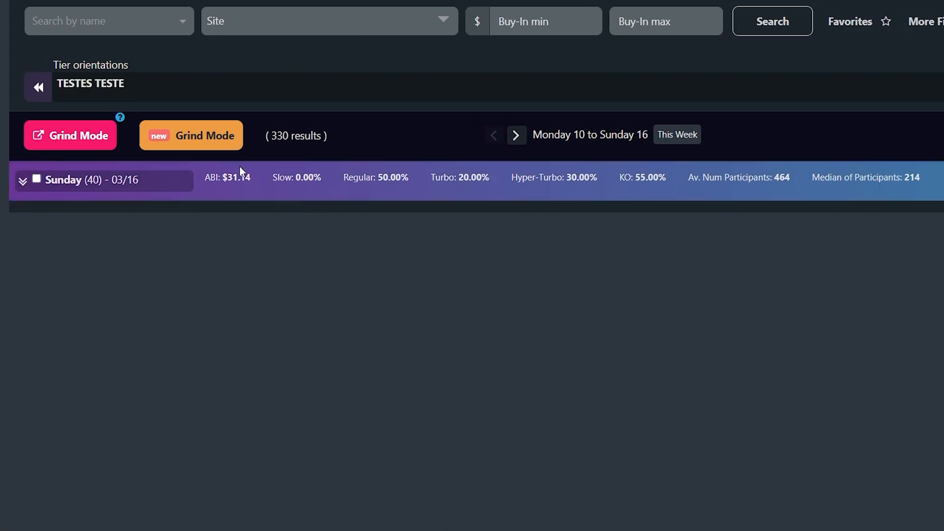
pyautogui.click(21, 183)
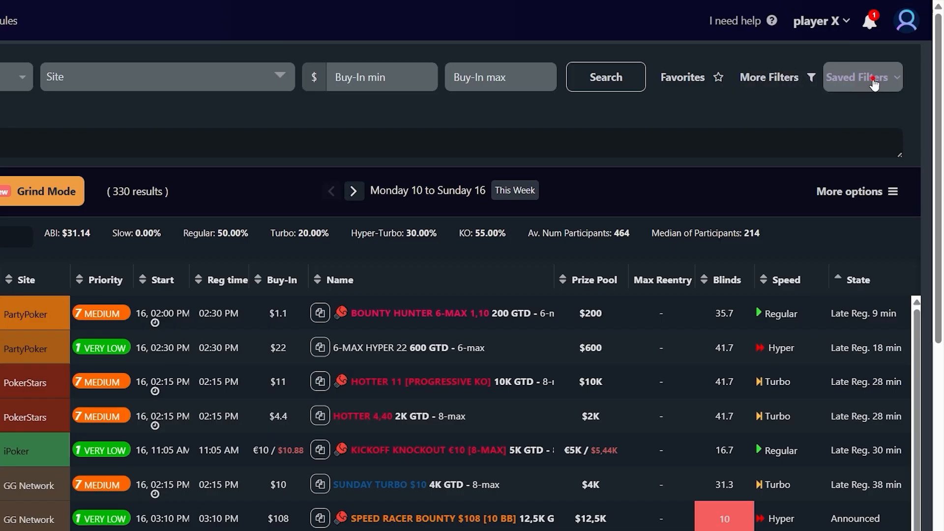
pyautogui.click(874, 85)
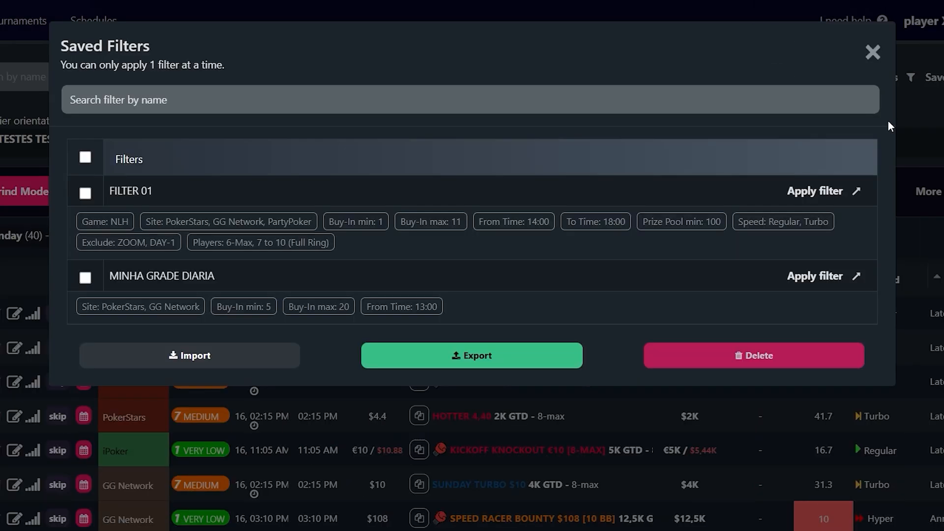
pyautogui.click(873, 52)
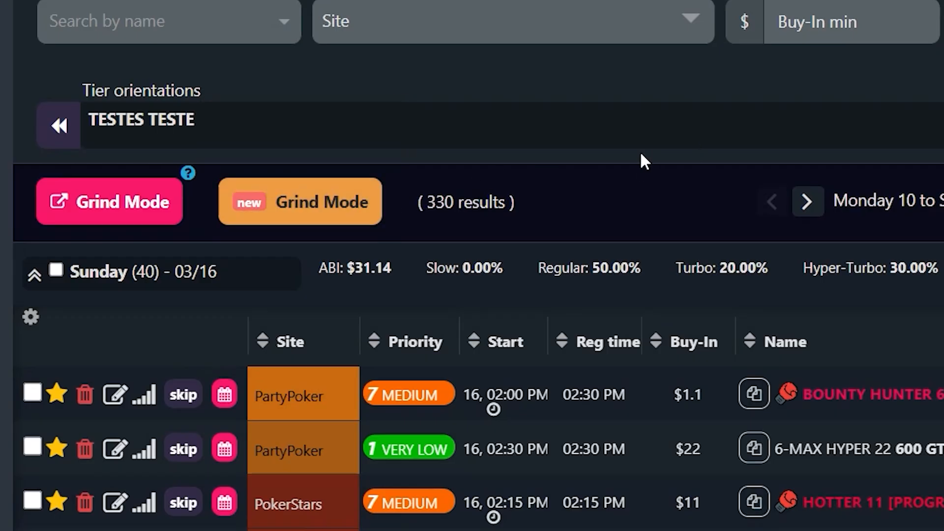
# Open the new Grind Mode and use its Simple mode
pyautogui.click(305, 193)
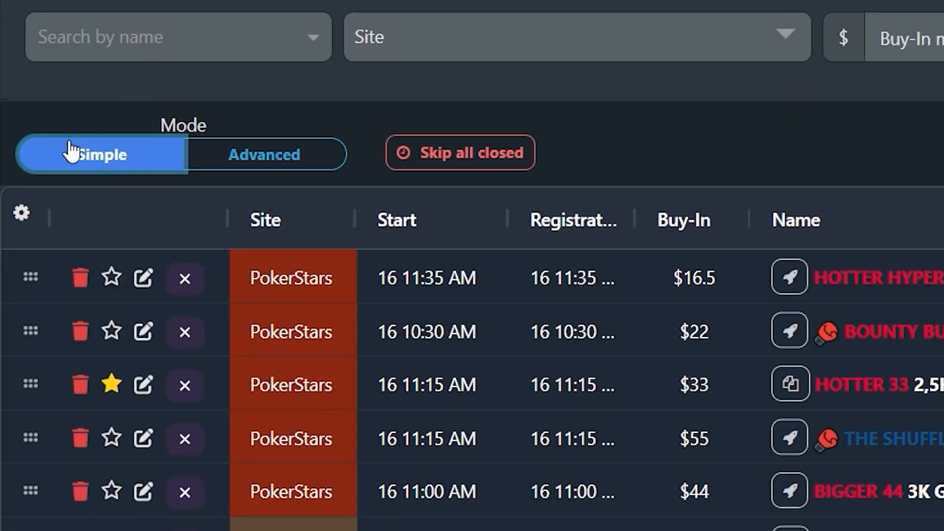
pyautogui.click(64, 153)
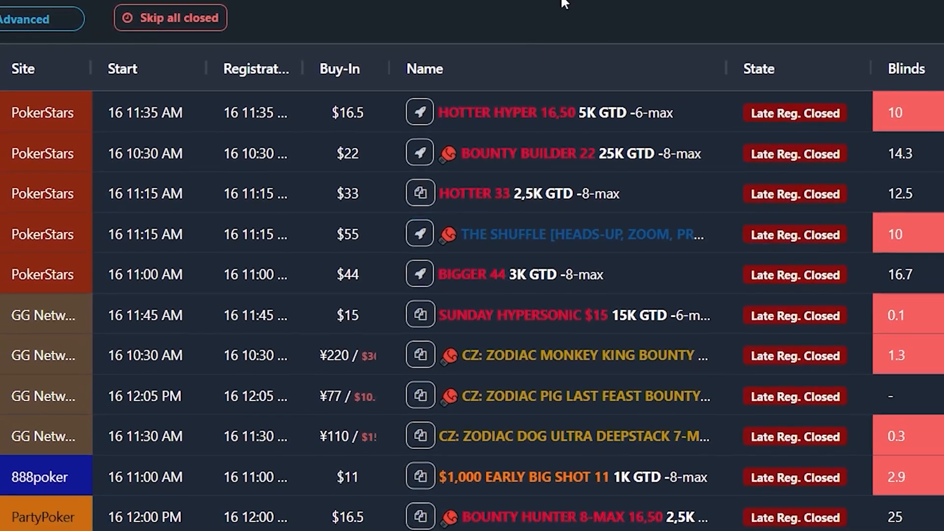
# Try the start-time sorting in both directions and sort the tournaments by registration time in ascending order
pyautogui.click(126, 78)
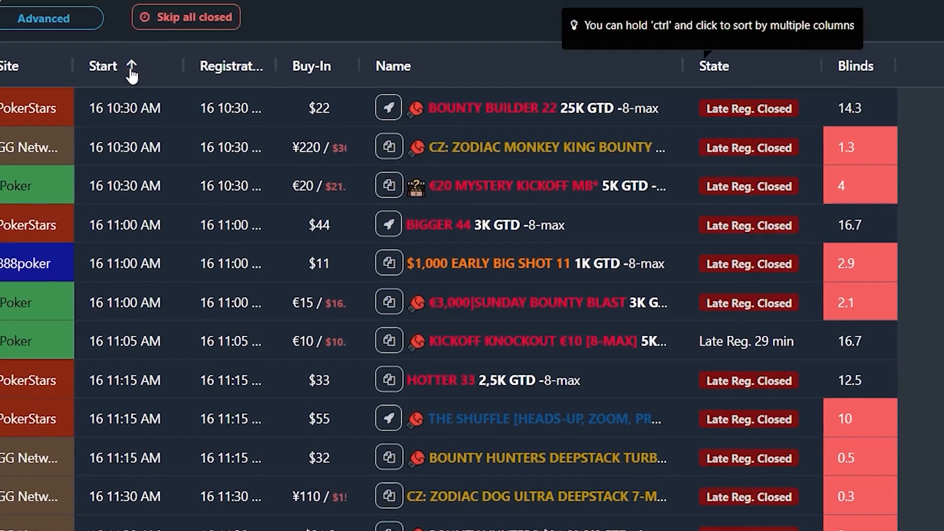
pyautogui.click(138, 74)
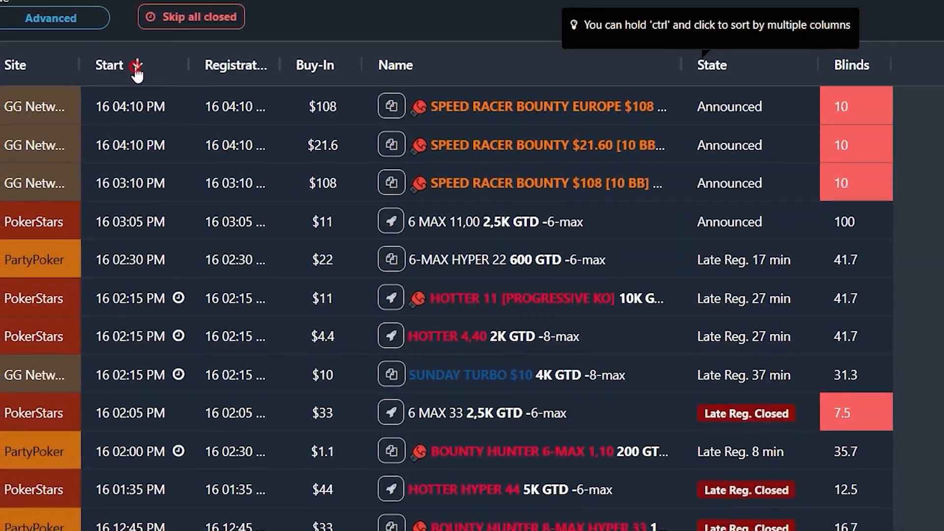
pyautogui.click(136, 74)
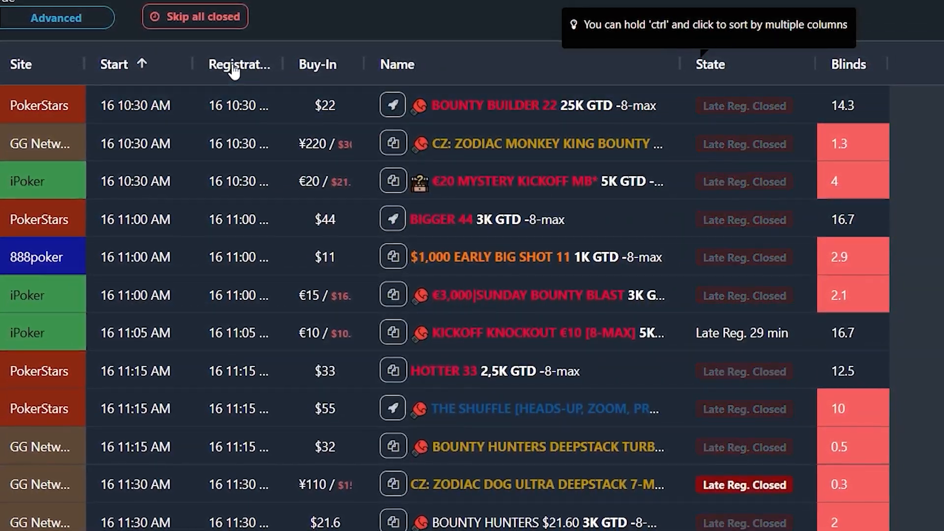
pyautogui.click(234, 71)
pyautogui.click(234, 72)
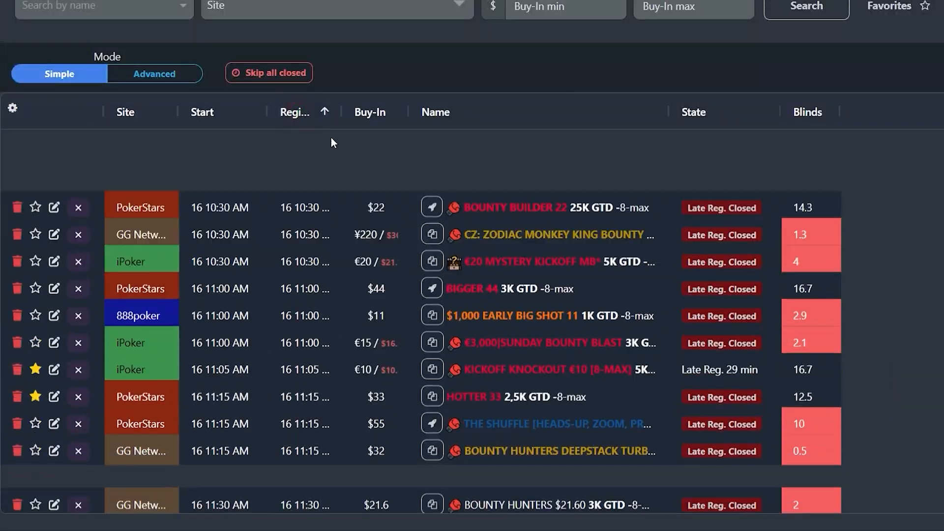
# Mark €20 MYSTERY KICKOFF, BIGGER 44 and $1,000 EARLY BIG SHOT 11 as favourites, and list only the favourite tournaments
pyautogui.click(12, 109)
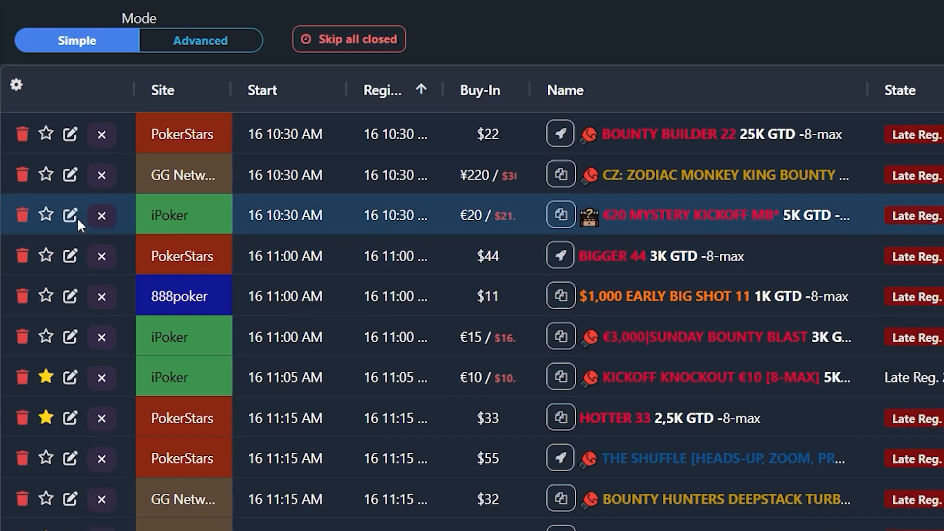
pyautogui.click(35, 205)
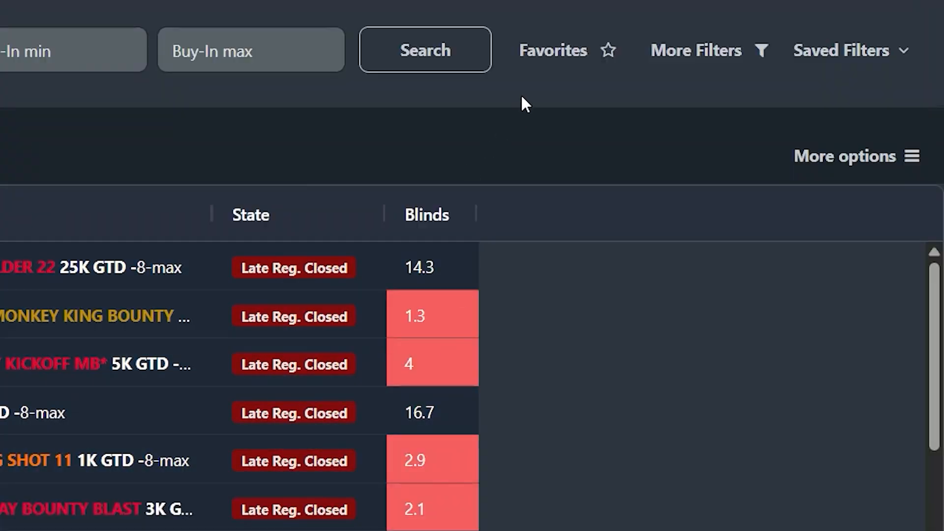
pyautogui.click(561, 45)
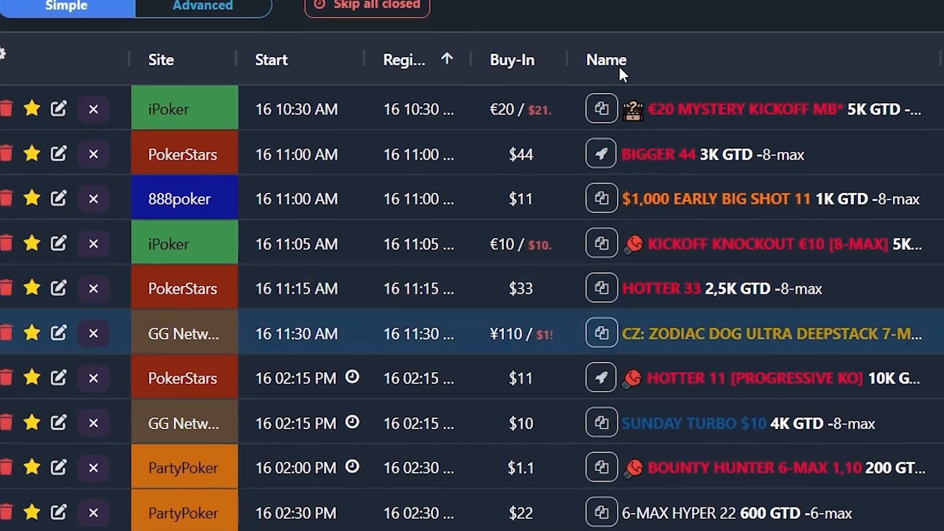
# Skip all closed tournaments from the full, unfiltered list and look at the skipped list
pyautogui.click(343, 272)
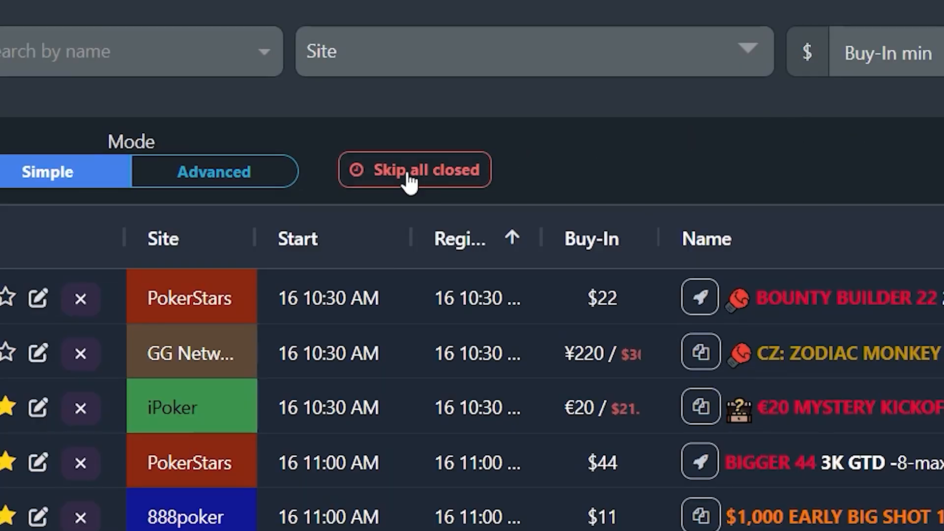
pyautogui.click(407, 173)
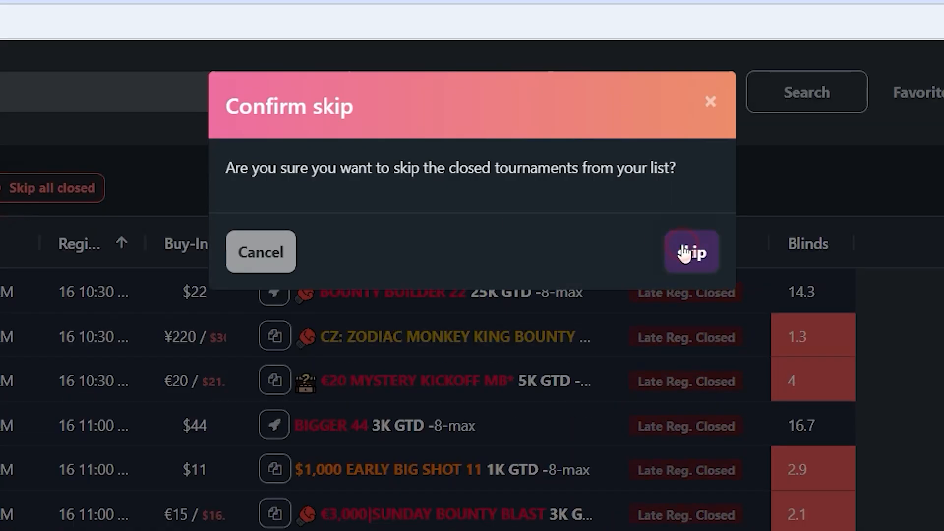
pyautogui.click(684, 254)
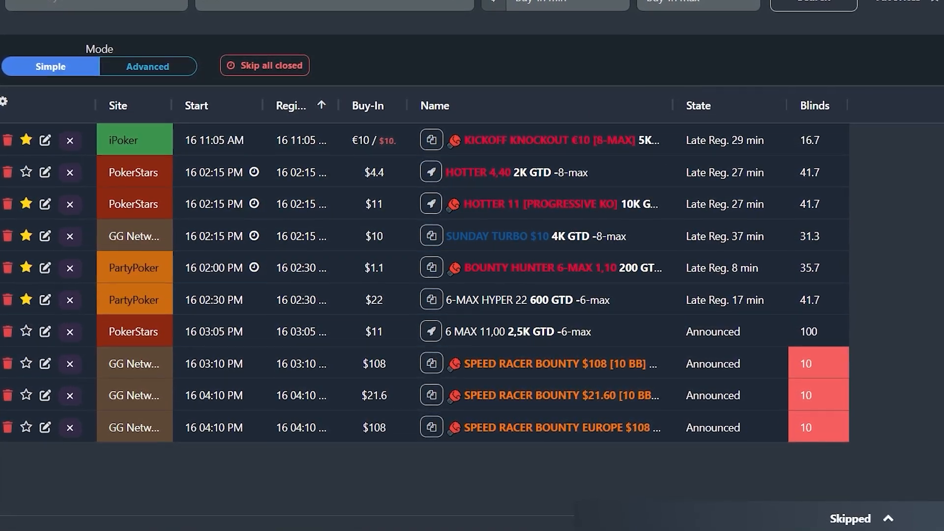
pyautogui.click(845, 517)
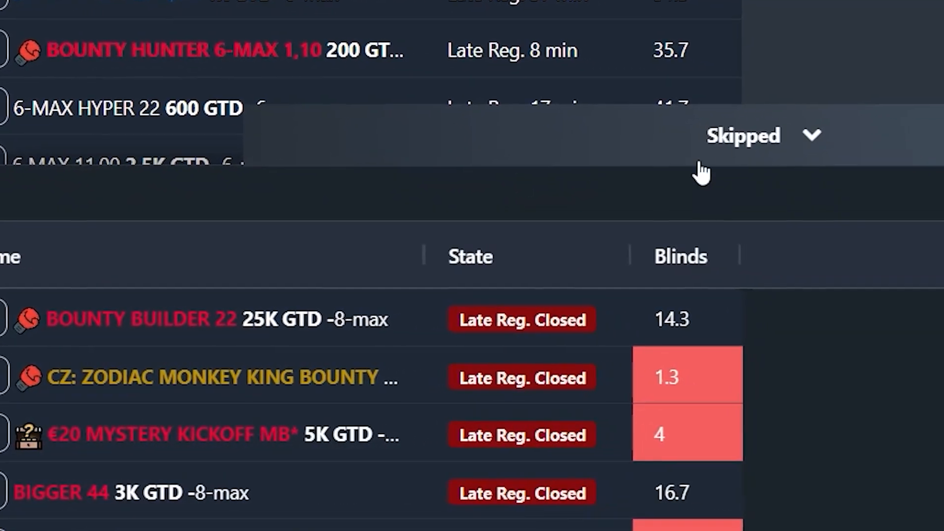
pyautogui.click(806, 139)
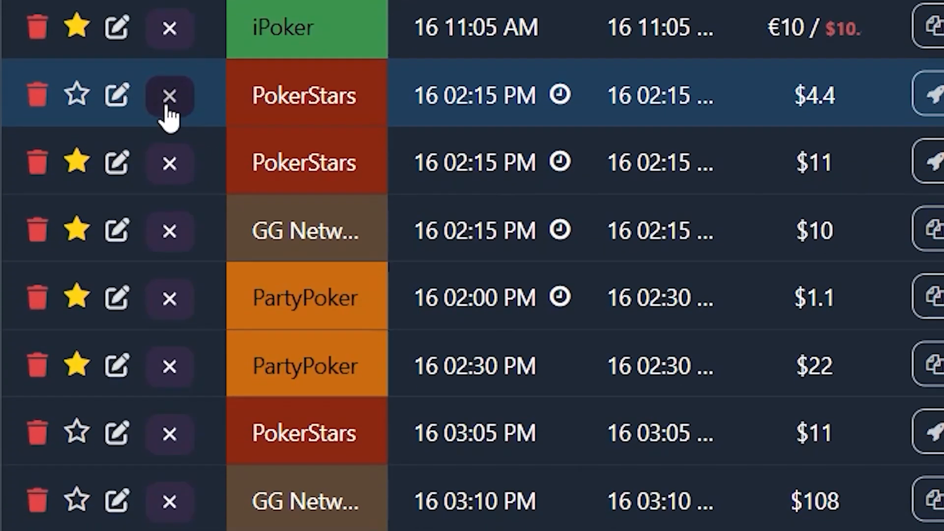
# Skip the HOTTER 4,40 and 6-MAX HYPER 22 tournaments individually and look through the skipped list
pyautogui.click(167, 99)
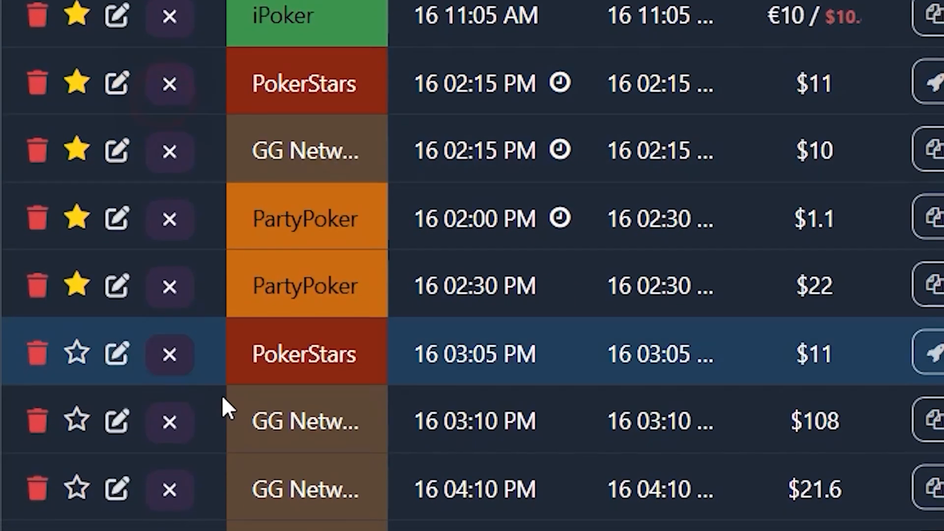
pyautogui.click(169, 294)
pyautogui.click(896, 510)
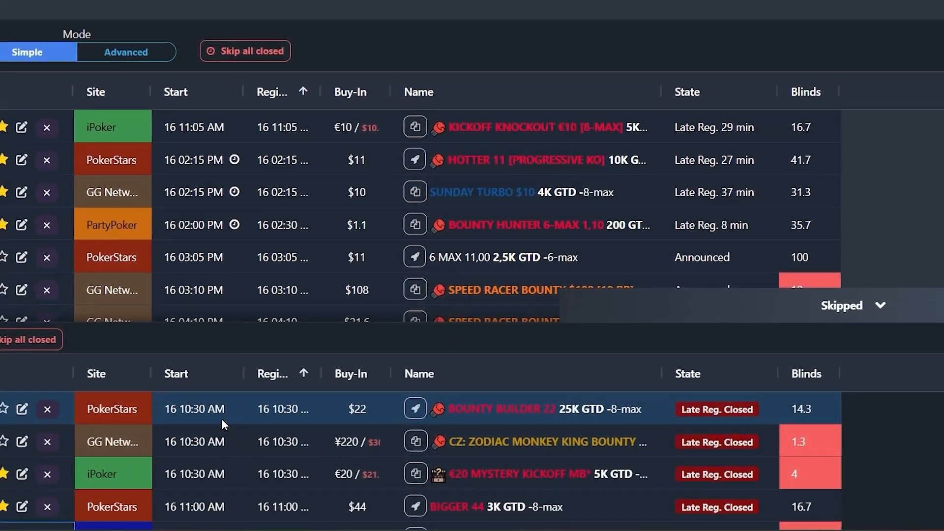
pyautogui.scroll(-4, 222, 418)
pyautogui.scroll(4, 127, 408)
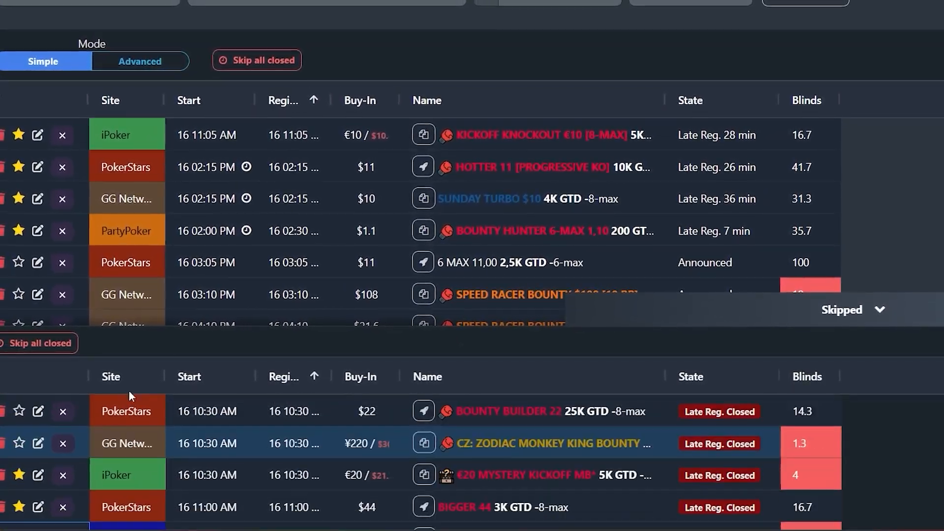
pyautogui.scroll(-6, 255, 423)
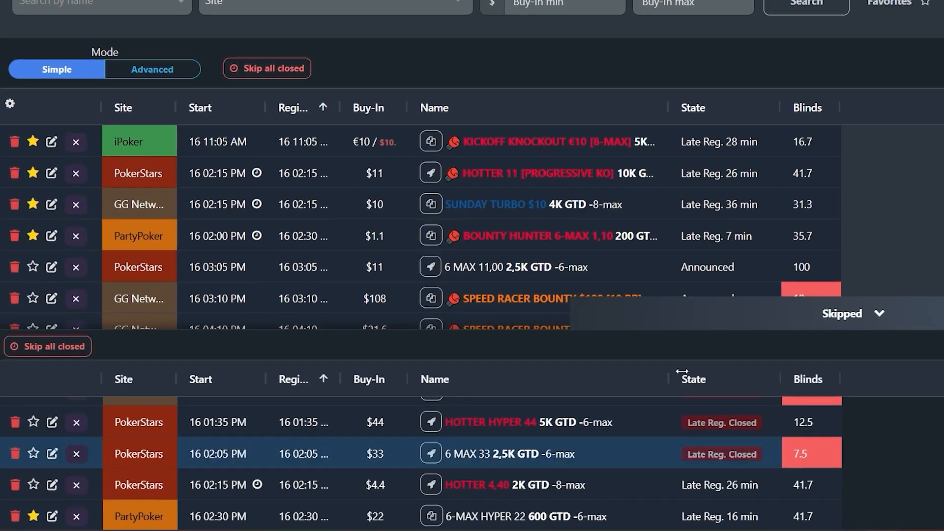
pyautogui.scroll(6, 554, 418)
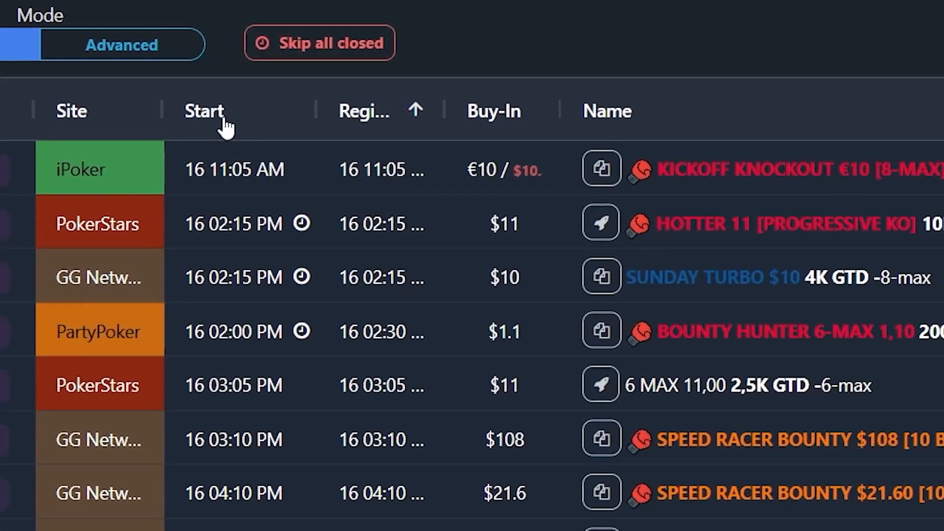
# Sort the tournaments by start time and secondarily by buy-in, both ascending, and switch to Advanced mode
pyautogui.click(224, 123)
pyautogui.keyDown('ctrl'); pyautogui.click(496, 111); pyautogui.keyUp('ctrl')
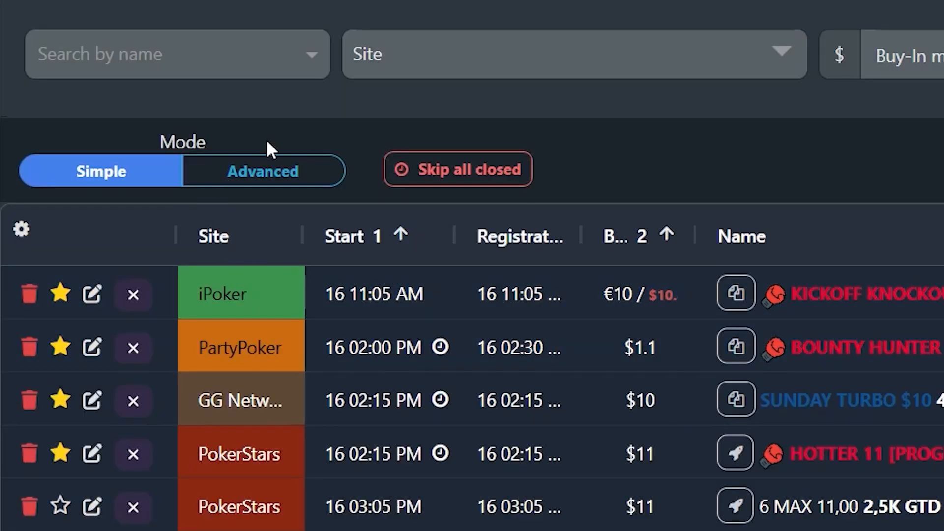
pyautogui.click(286, 171)
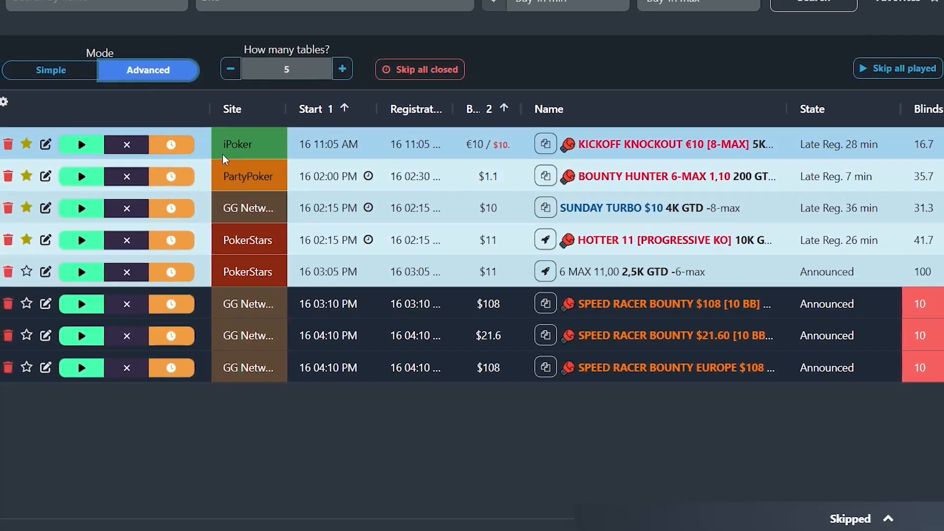
# Try lowering the number of tables to 1 and set it to 4
pyautogui.click(231, 69)
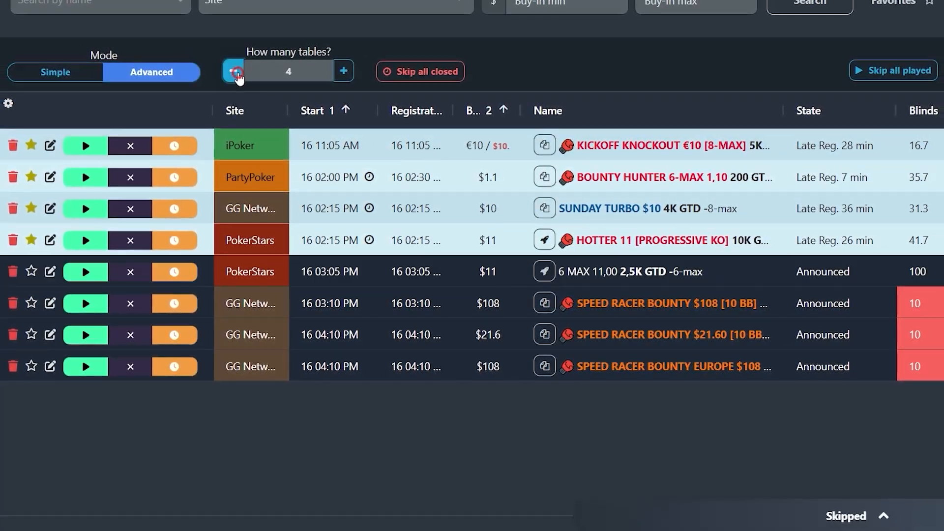
pyautogui.click(230, 69)
pyautogui.click(231, 68)
pyautogui.click(230, 69)
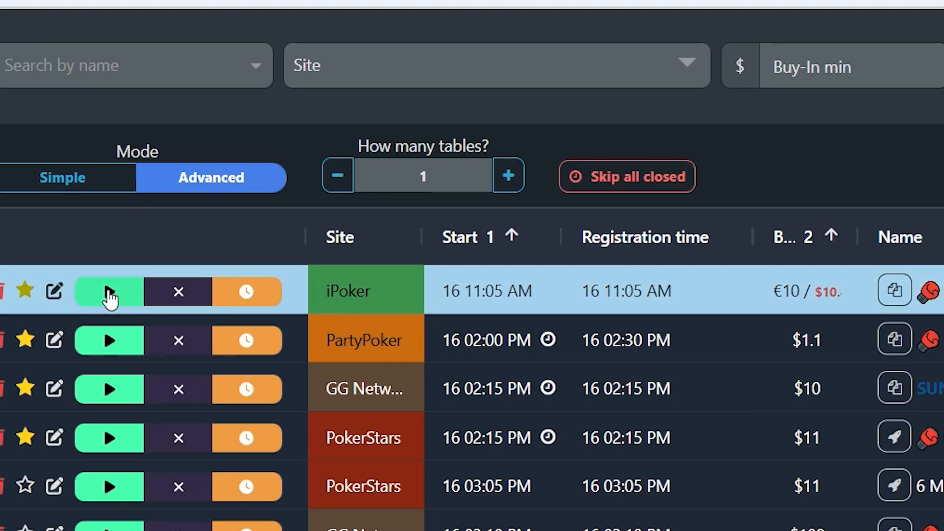
pyautogui.click(513, 189)
pyautogui.click(514, 189)
pyautogui.click(513, 190)
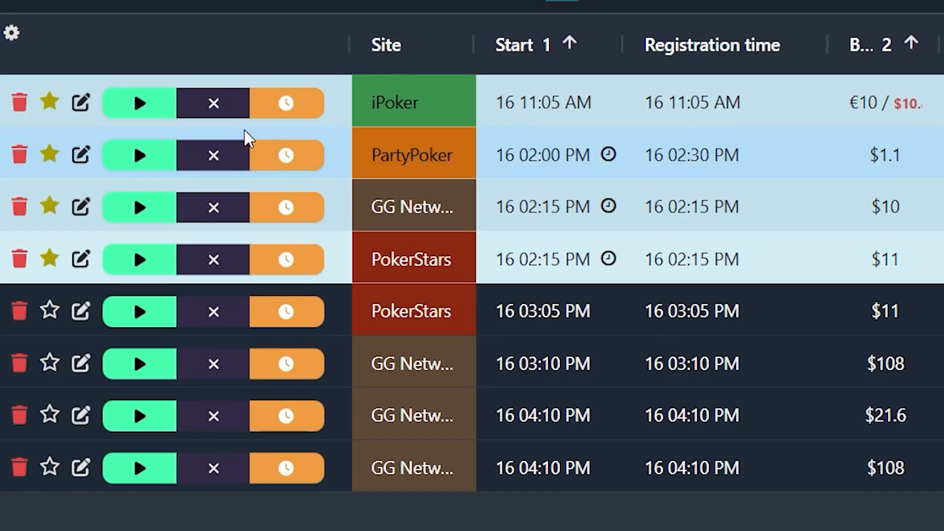
# Start playing the four highlighted tournaments: KICKOFF KNOCKOUT €10, BOUNTY HUNTER 6-MAX 1,10, SUNDAY TURBO $10 and HOTTER 11
pyautogui.click(134, 104)
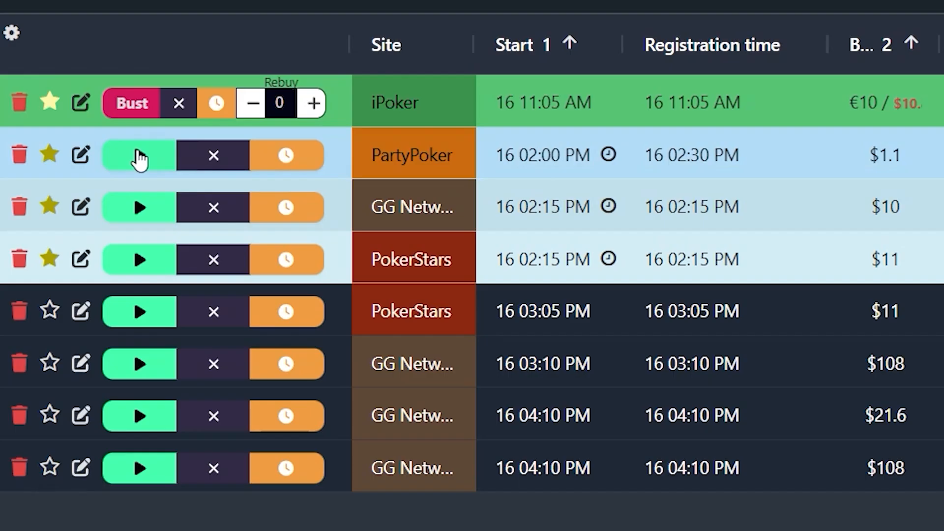
pyautogui.click(140, 156)
pyautogui.click(140, 207)
pyautogui.click(34, 240)
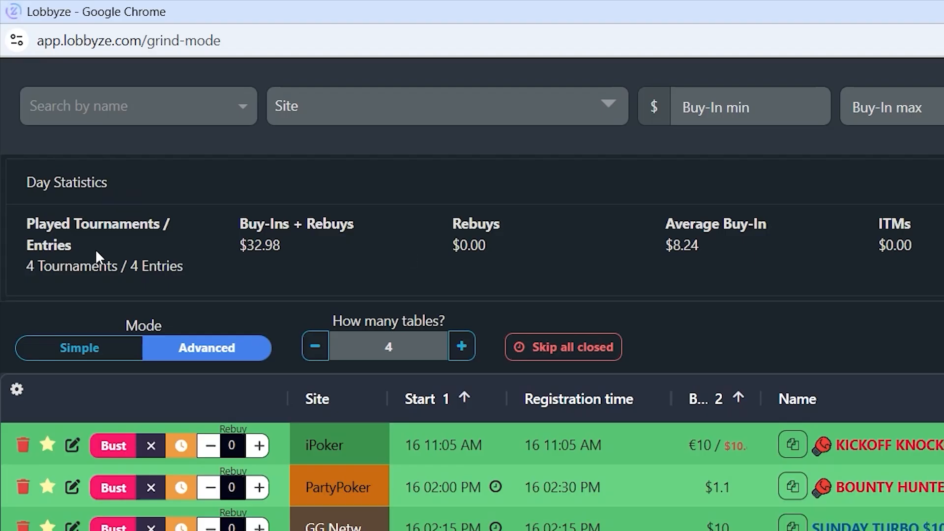
# Examine the day statistics for played tournaments and entries, buy-ins and rebuys, average buy-in and ITMs
pyautogui.moveTo(217, 266); pyautogui.dragTo(23, 272)
pyautogui.moveTo(314, 248); pyautogui.dragTo(246, 230)
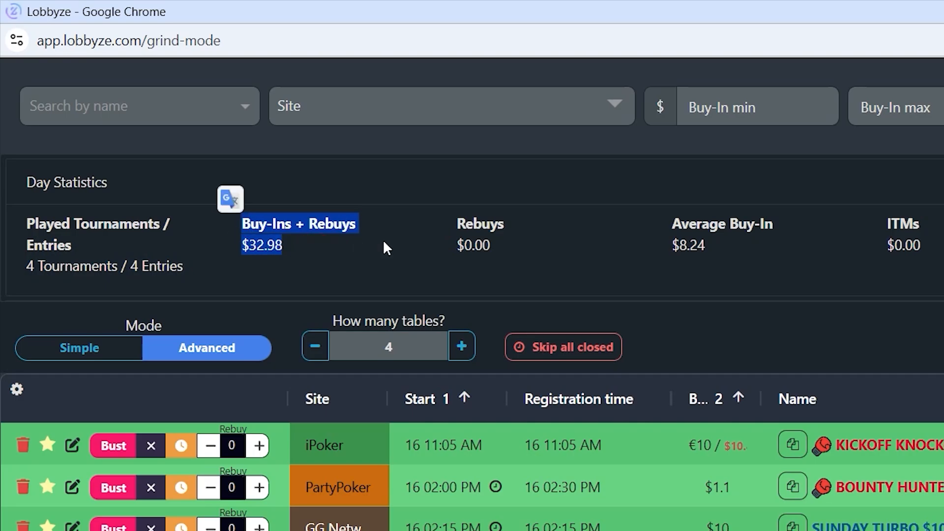
pyautogui.click(733, 250)
pyautogui.click(935, 249)
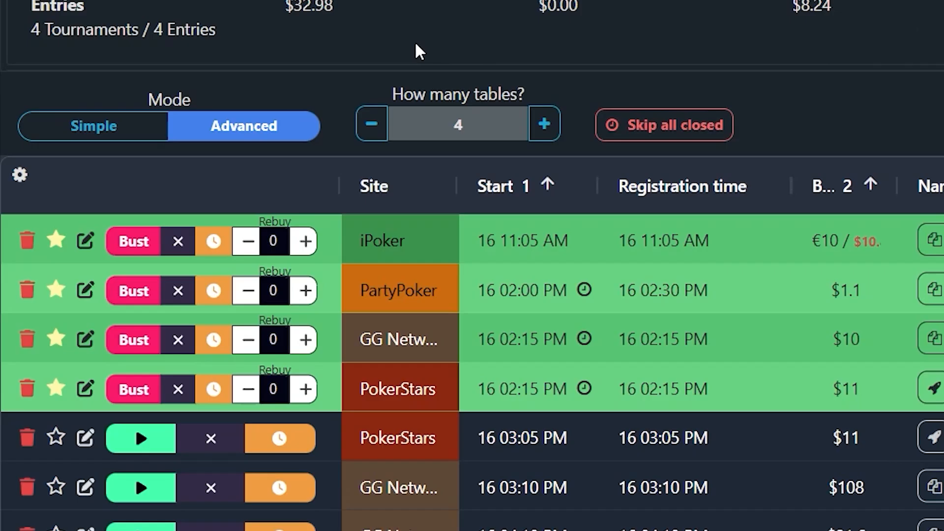
# Bust KICKOFF KNOCKOUT €10 with an ITM of 1.000,00, and bust BOUNTY HUNTER 6-MAX 1,10
pyautogui.click(137, 242)
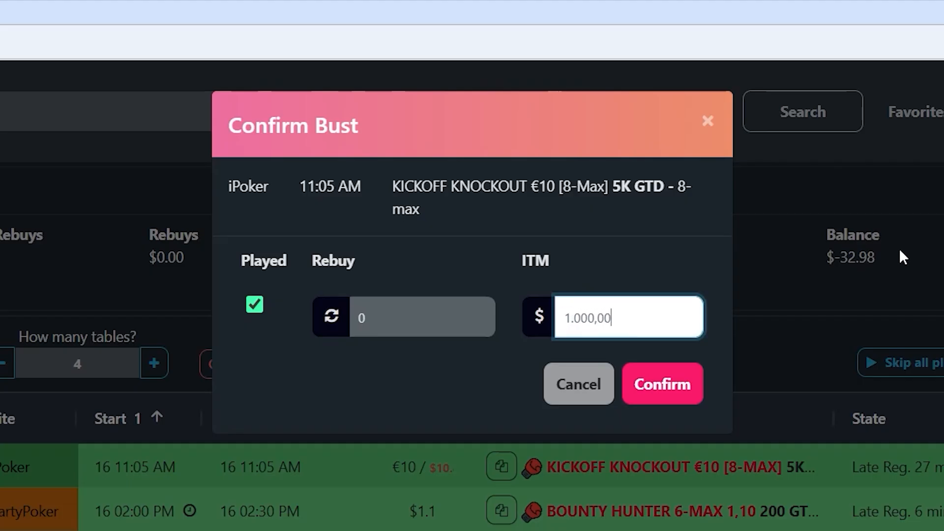
pyautogui.click(651, 399)
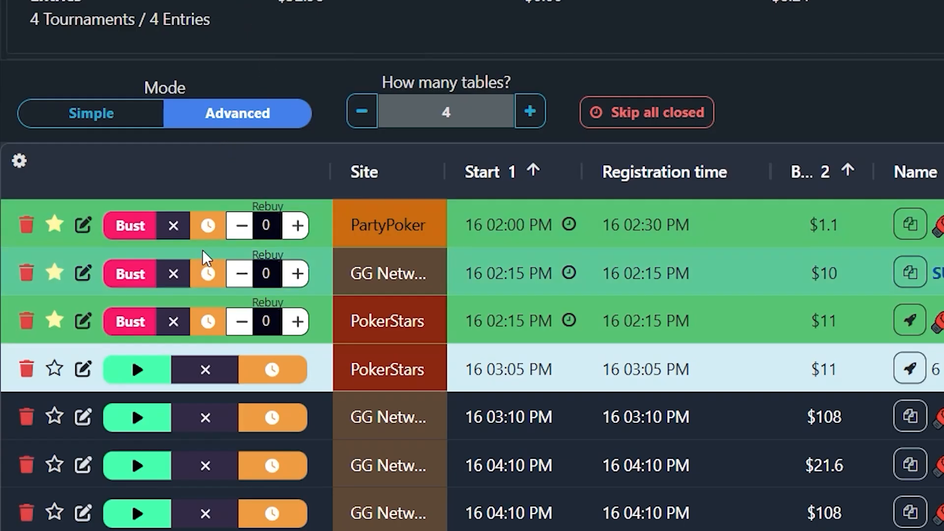
pyautogui.click(110, 258)
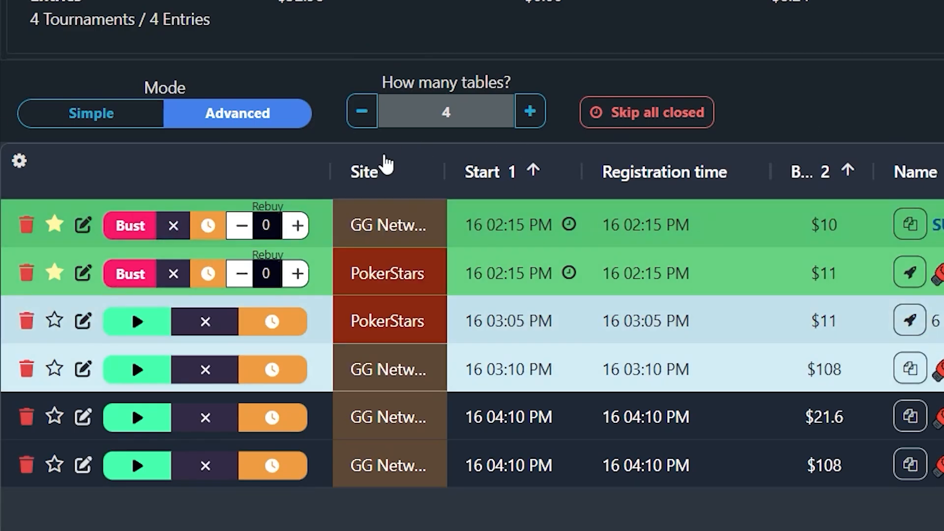
# Skip the HOTTER 11 [PROGRESSIVE KO] and 6 MAX 11,00 tournaments
pyautogui.click(173, 274)
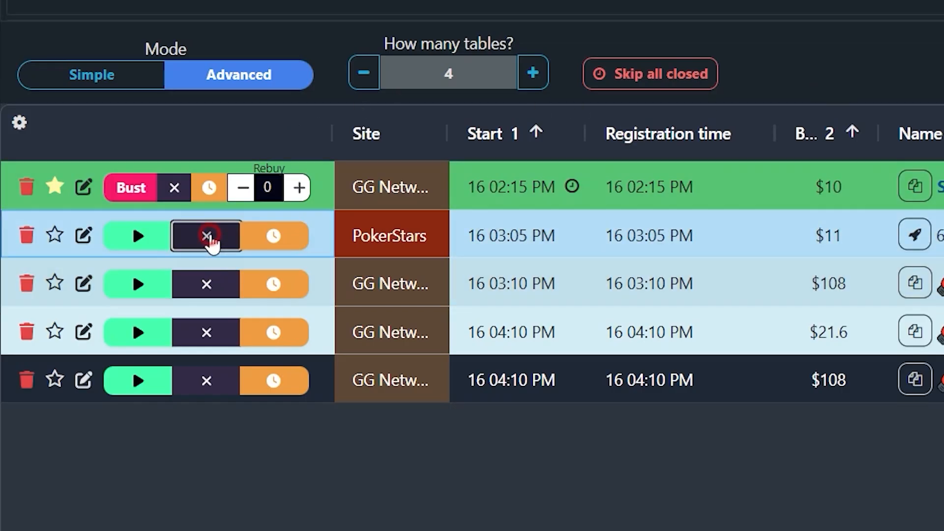
pyautogui.click(207, 237)
# Return HOTTER 11 [PROGRESSIVE KO] and 6 MAX 33 from the skipped tournaments to the main list and collapse the skipped list
pyautogui.click(849, 514)
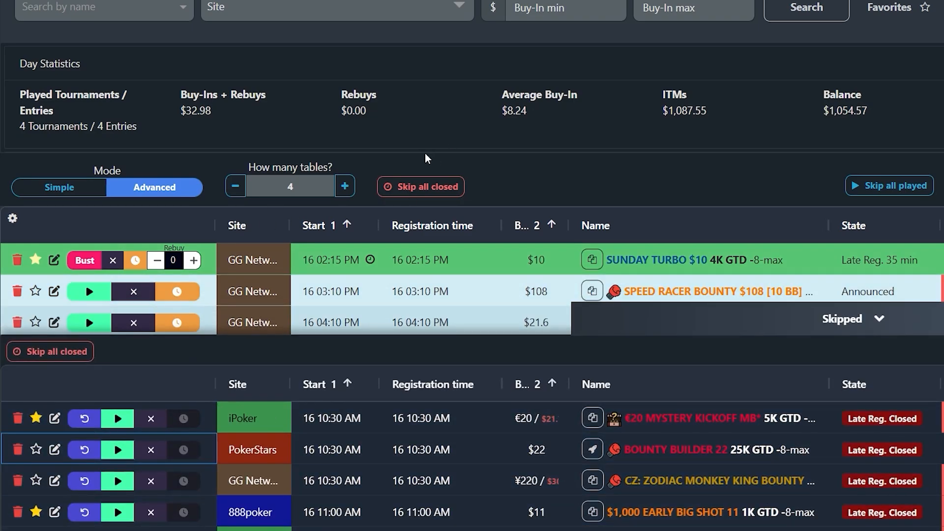
pyautogui.scroll(-5, 53, 447)
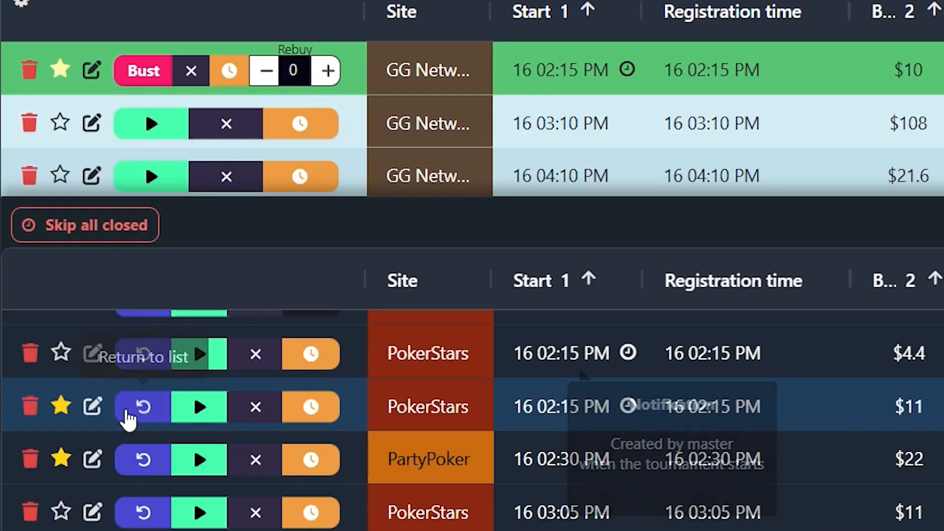
pyautogui.click(76, 453)
pyautogui.click(133, 350)
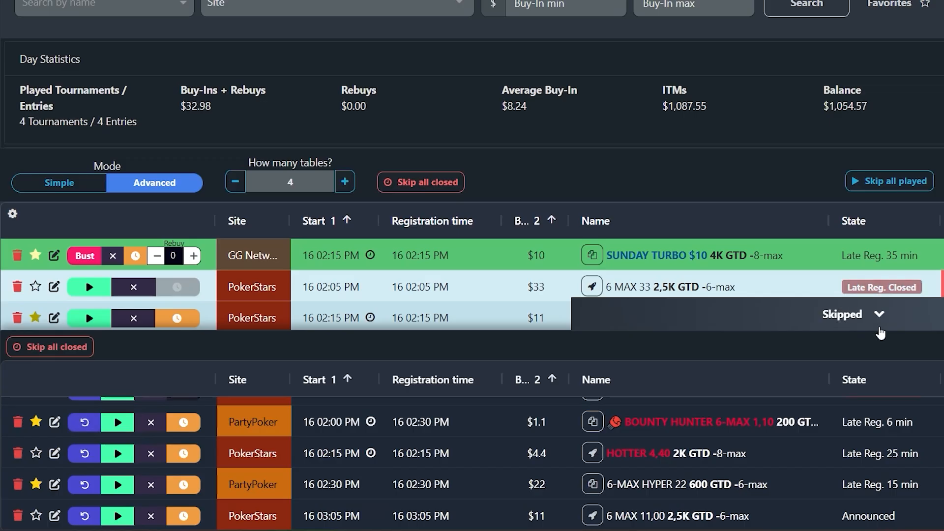
pyautogui.click(880, 329)
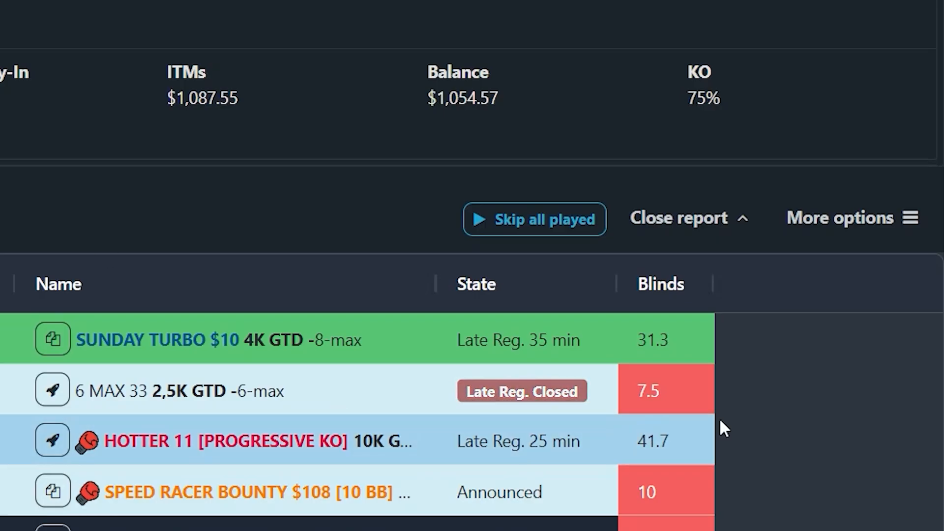
# Close the day statistics report and show the search bar
pyautogui.click(730, 214)
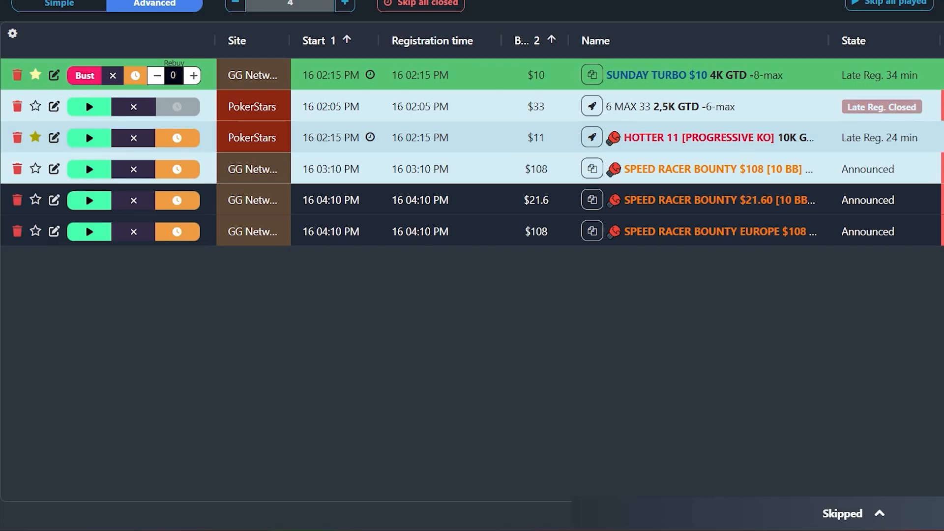
pyautogui.click(853, 89)
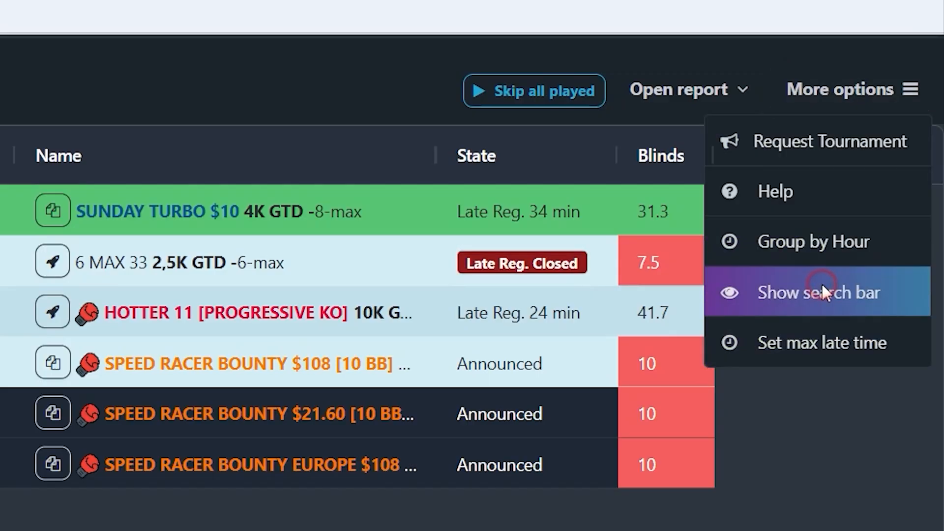
pyautogui.click(822, 290)
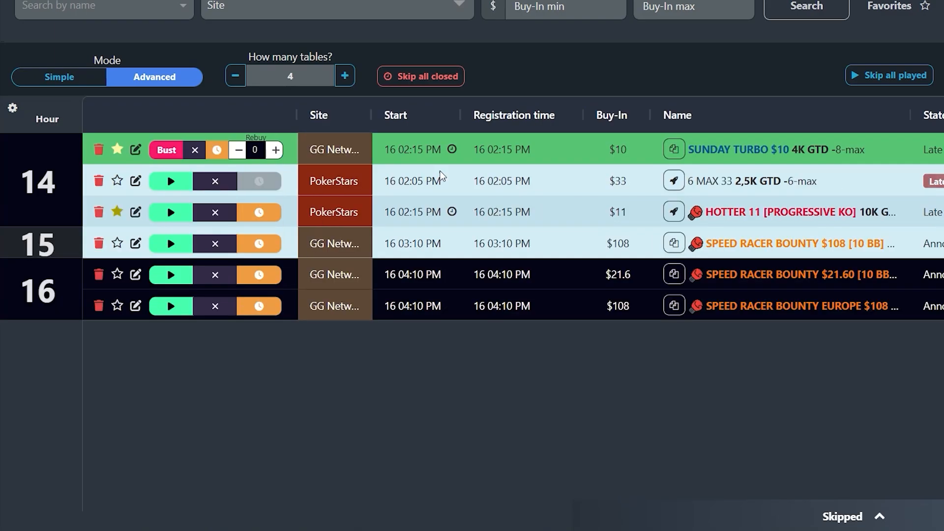
# Move HOTTER 11 [PROGRESSIVE KO] to the Max Late list and check its notification
pyautogui.moveTo(450, 149)
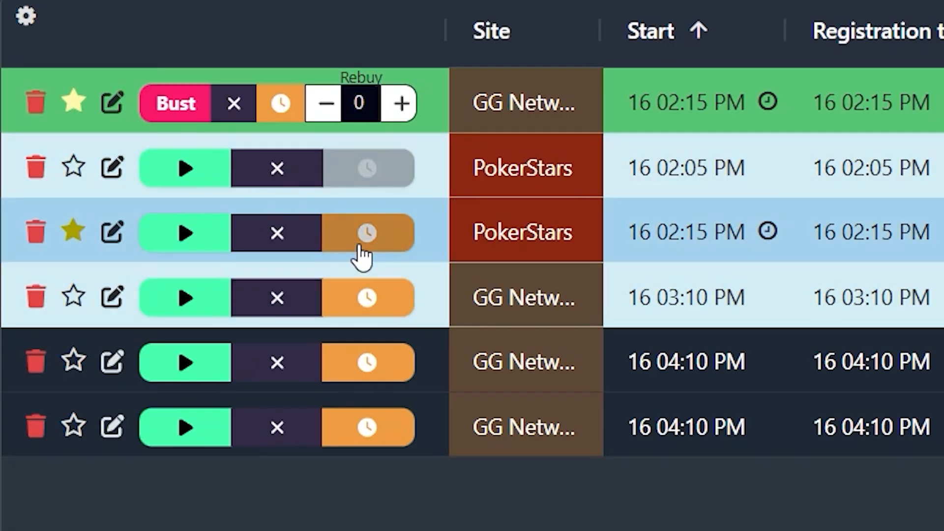
pyautogui.click(364, 241)
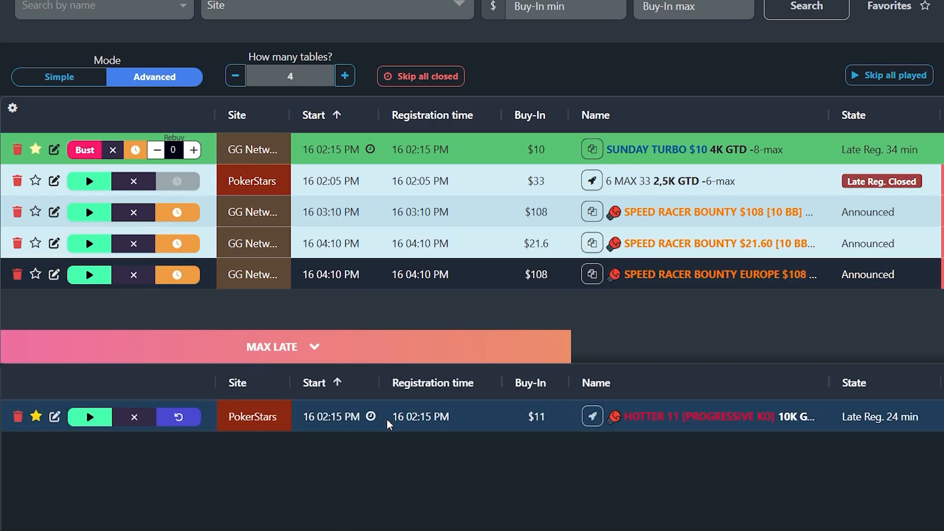
pyautogui.moveTo(370, 418)
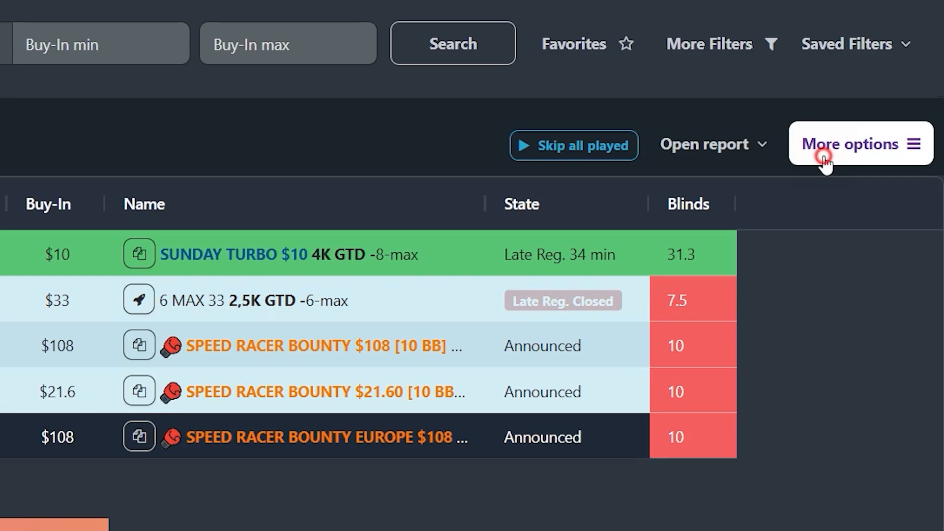
# Set the max late notification to 3 minutes before registration ends and collapse the Max Late list
pyautogui.click(822, 153)
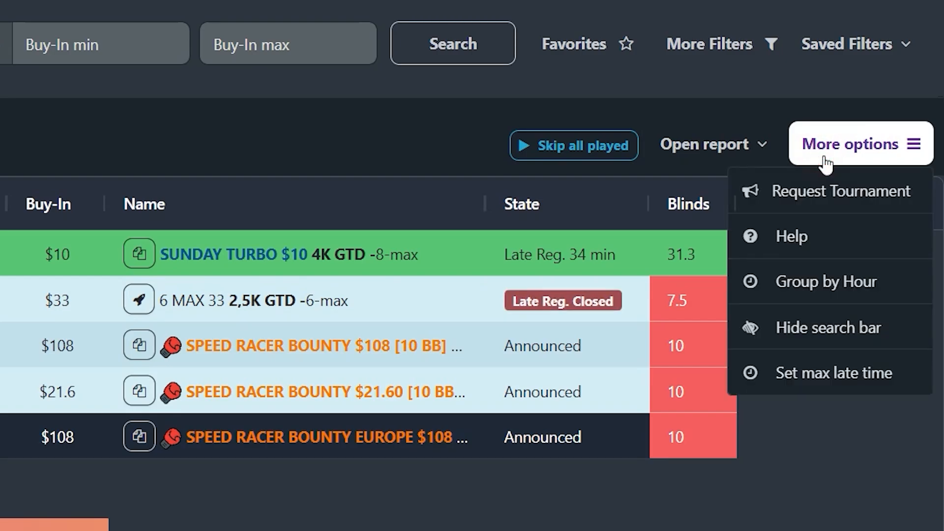
pyautogui.click(841, 401)
pyautogui.doubleClick(327, 205)
pyautogui.write('3')
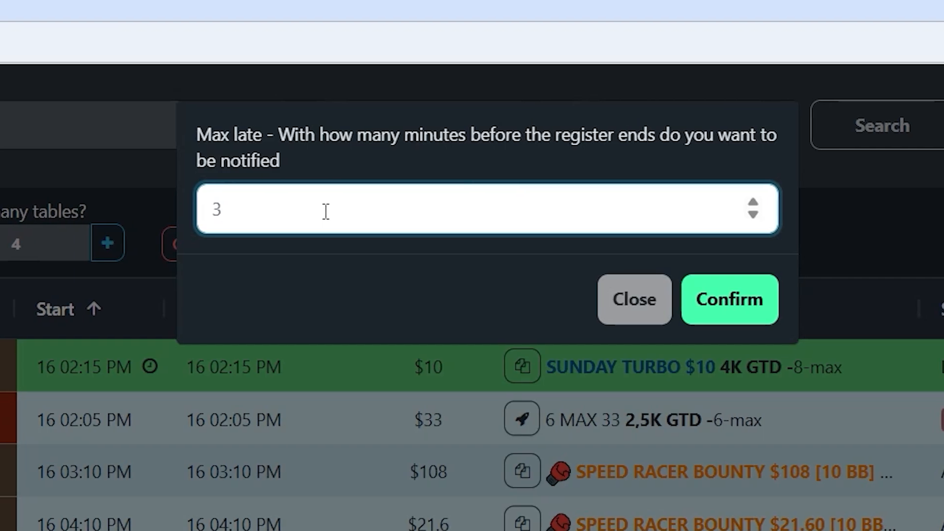
pyautogui.click(732, 304)
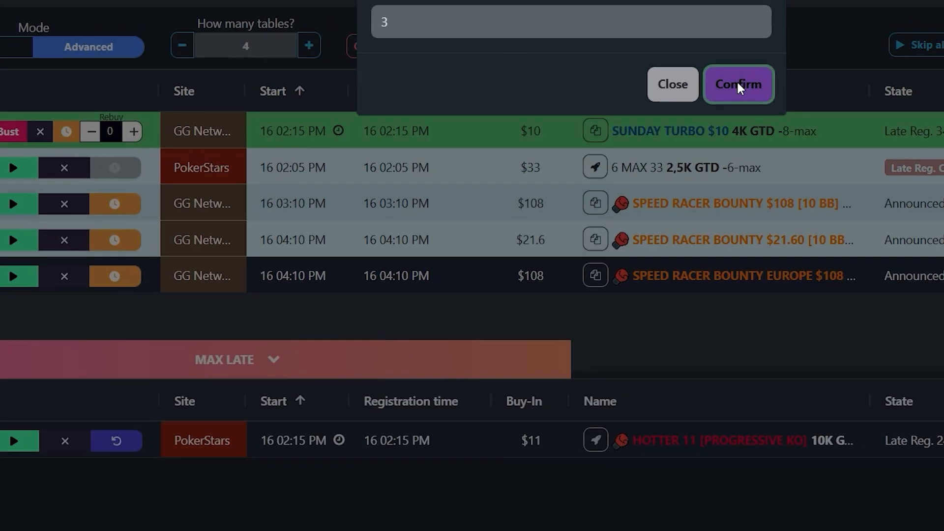
pyautogui.click(302, 359)
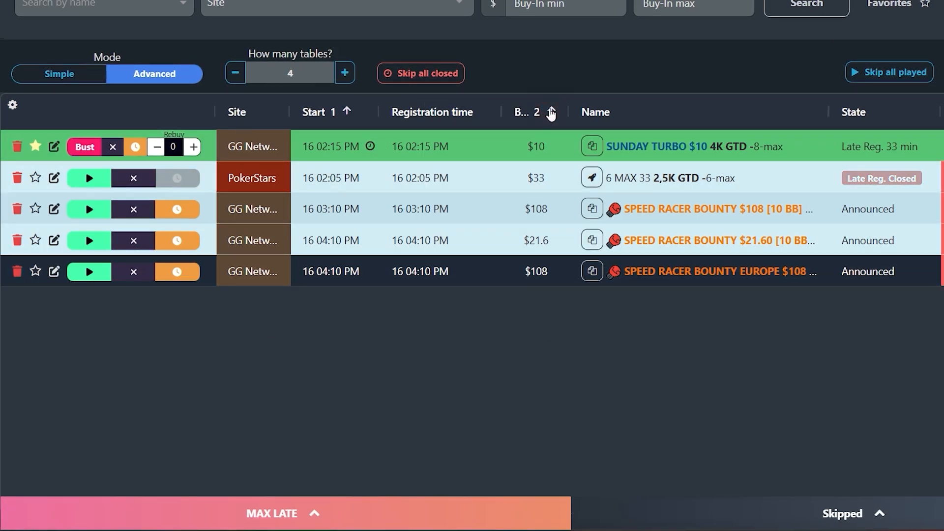
# Sort the tournaments by start time only and move the Buy-In column ahead of Registration time
pyautogui.click(335, 121)
pyautogui.click(334, 121)
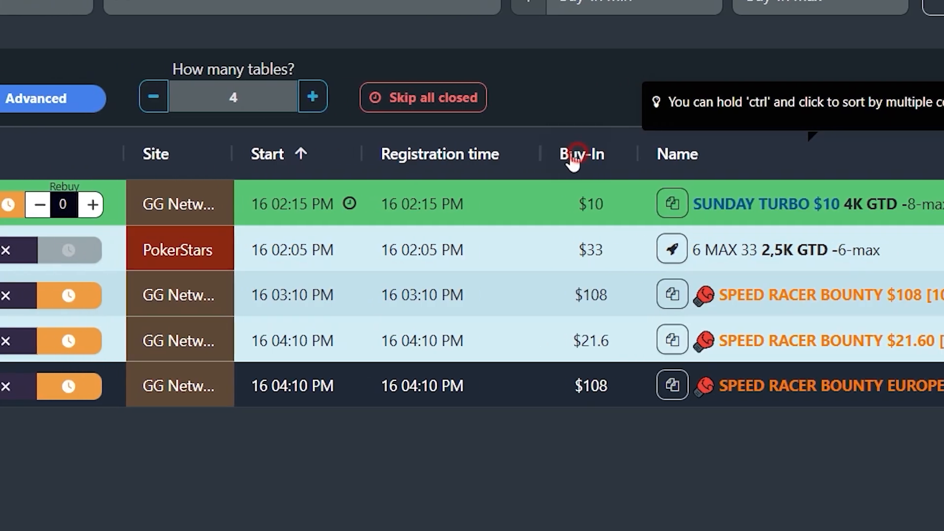
pyautogui.moveTo(536, 116); pyautogui.dragTo(436, 114)
pyautogui.moveTo(542, 154); pyautogui.dragTo(544, 154)
# Widen the Name column so the full tournament names fit
pyautogui.moveTo(802, 158); pyautogui.dragTo(603, 163)
pyautogui.moveTo(737, 116); pyautogui.dragTo(548, 120)
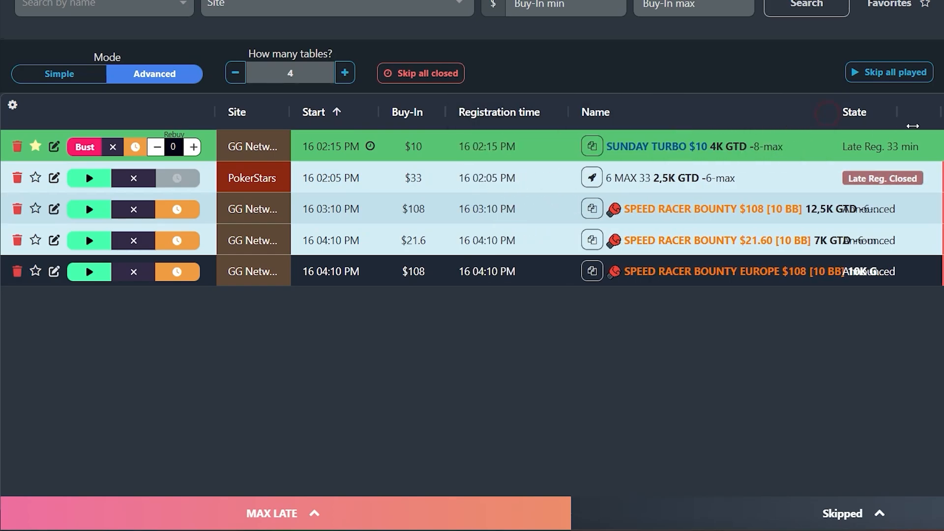
pyautogui.moveTo(913, 127); pyautogui.dragTo(942, 128)
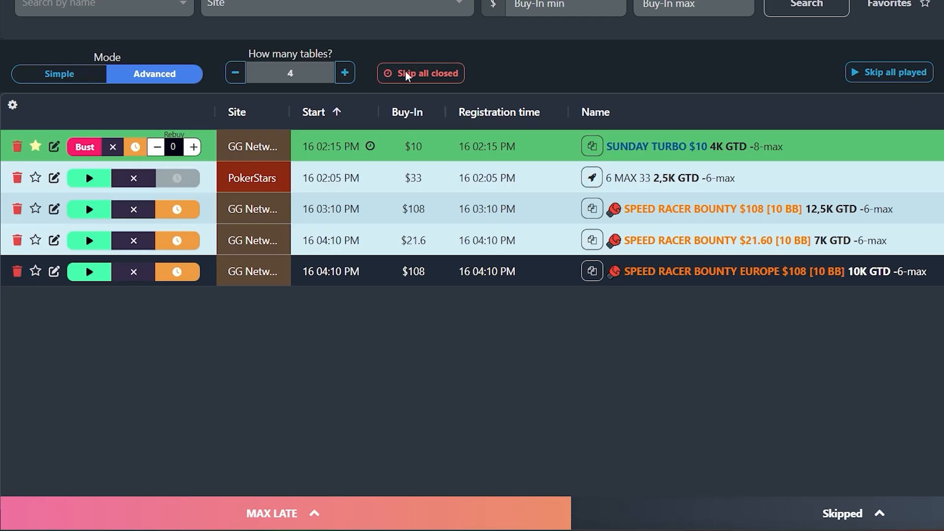
# Register 6 MAX 33 and SPEED RACER BOUNTY $108 as being played and skip all played tournaments
pyautogui.click(89, 178)
pyautogui.click(90, 209)
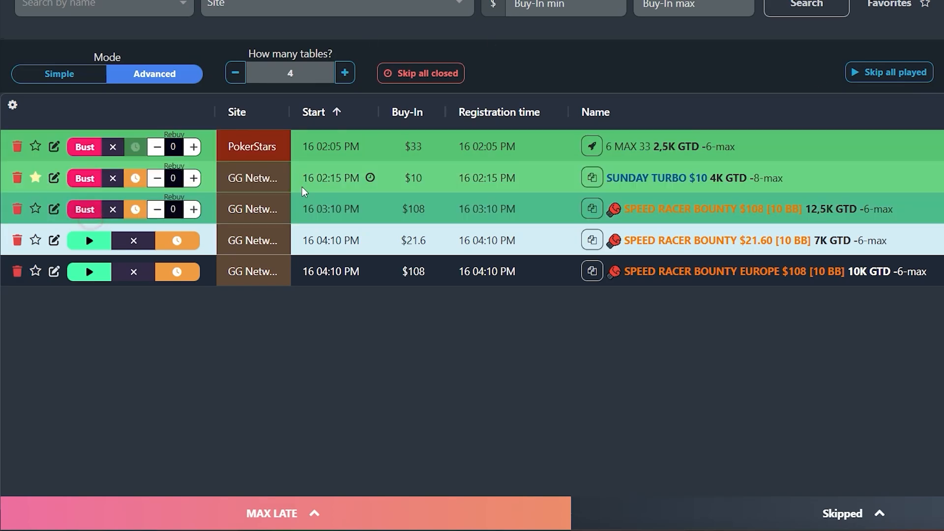
pyautogui.click(880, 75)
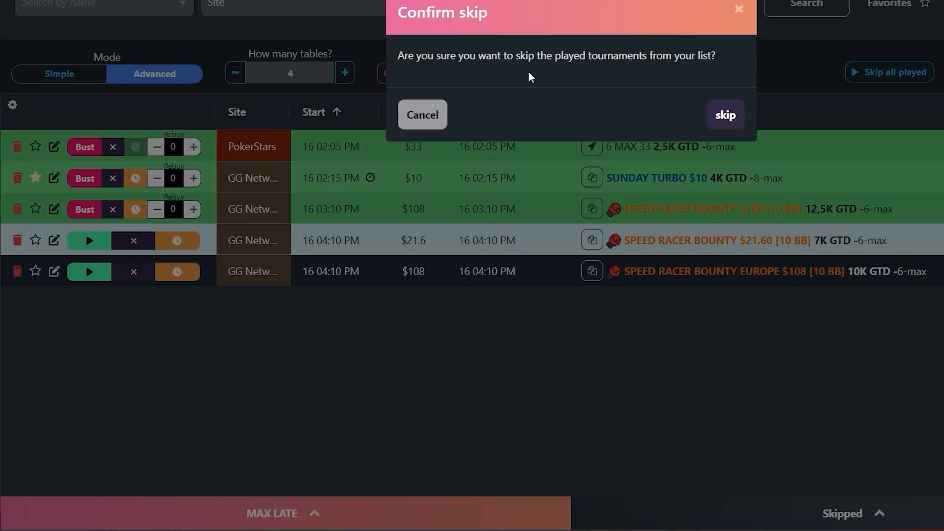
pyautogui.click(718, 119)
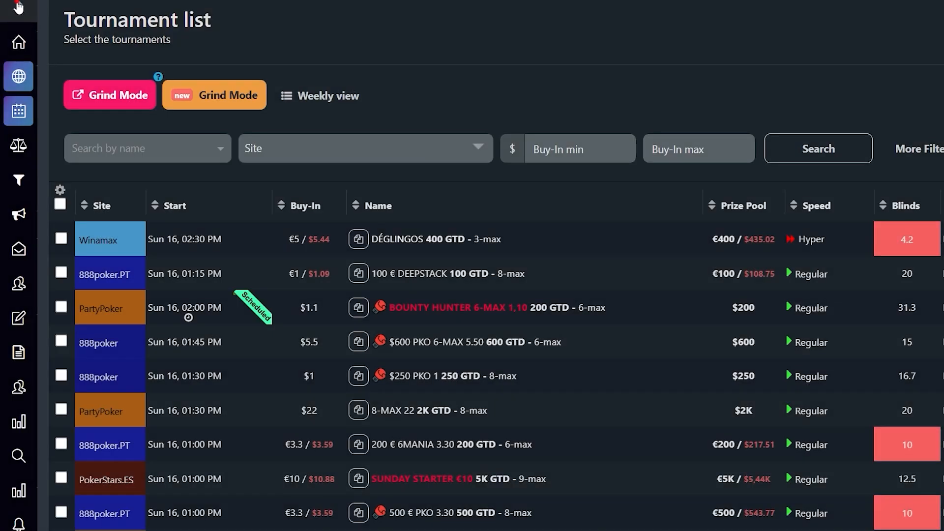
# Remove the 6-MAX HYPER 22 tournament from the Sunday 03/16 list in the managed schedules
pyautogui.click(18, 104)
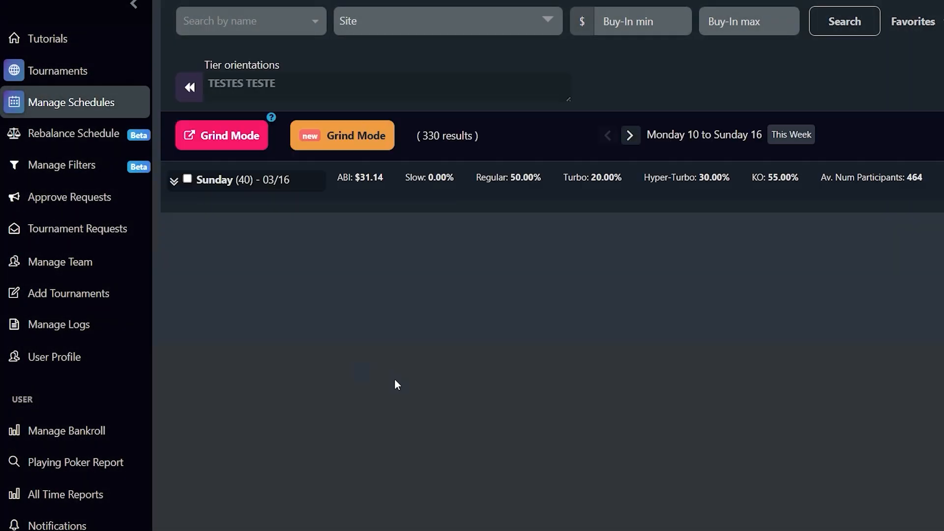
pyautogui.click(173, 184)
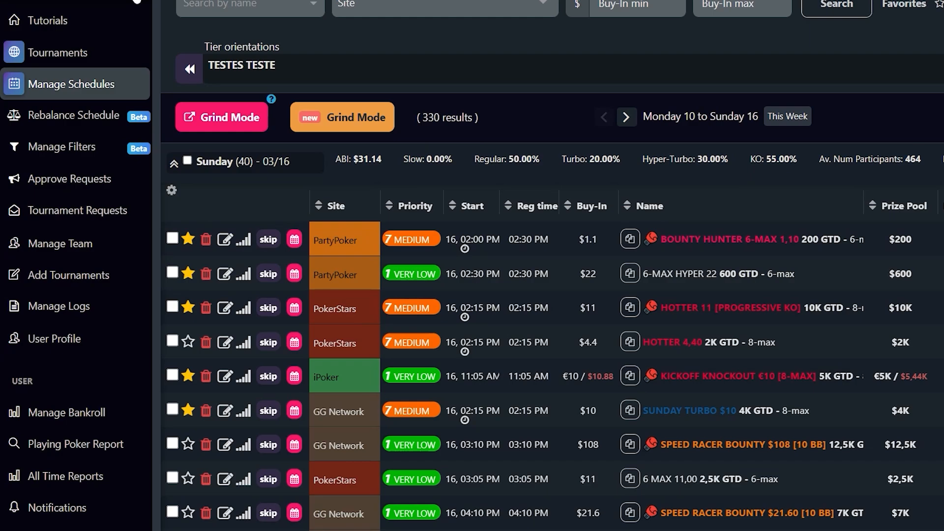
pyautogui.click(134, 4)
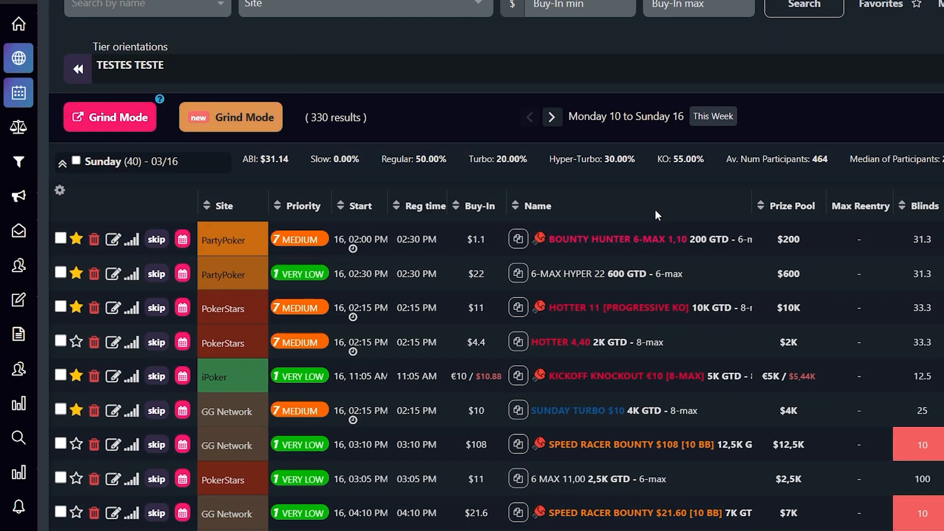
pyautogui.click(94, 274)
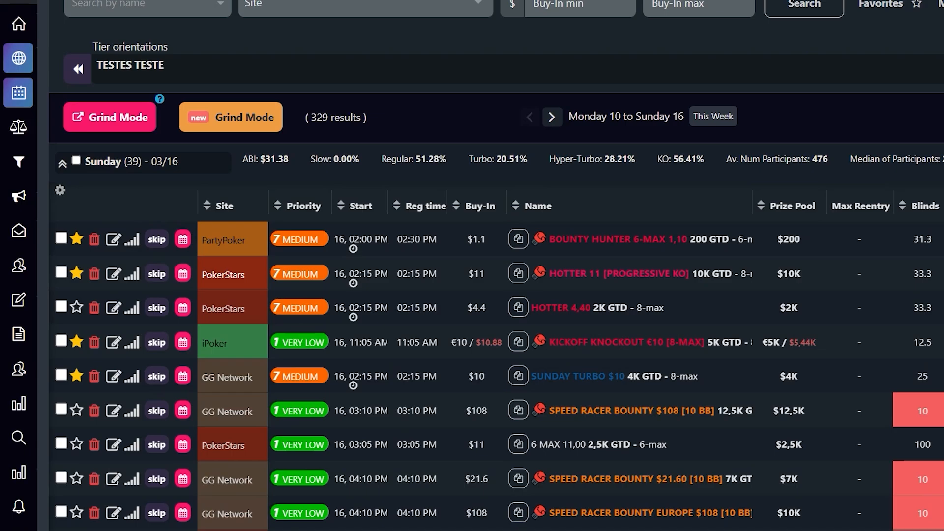
# Filter the schedule by the PokerStars site and select all Sunday 03/16 tournaments
pyautogui.click(327, 4)
pyautogui.click(316, 74)
pyautogui.click(805, 5)
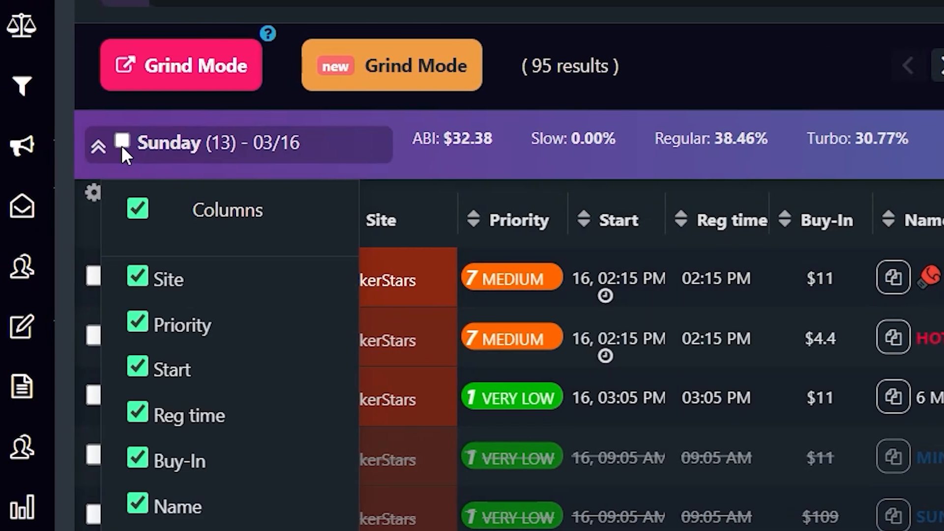
pyautogui.click(129, 144)
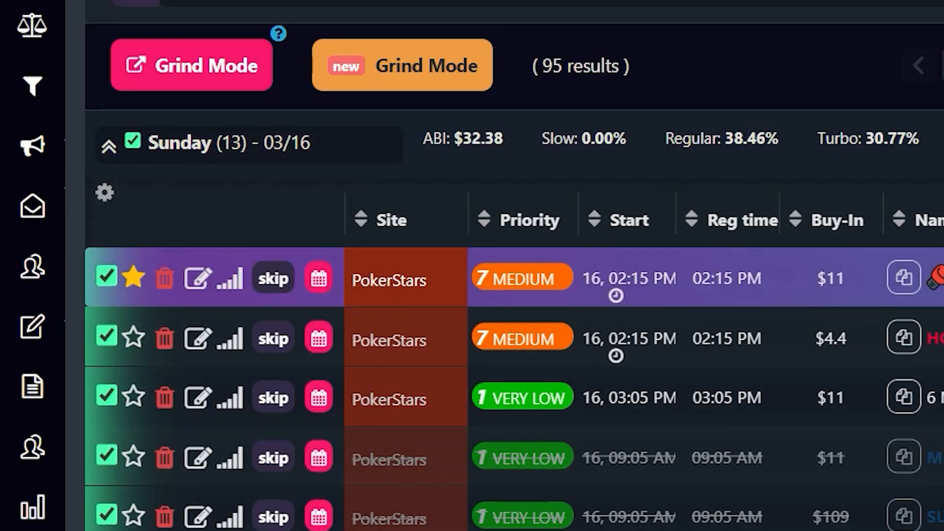
pyautogui.scroll(-2, 408, 486)
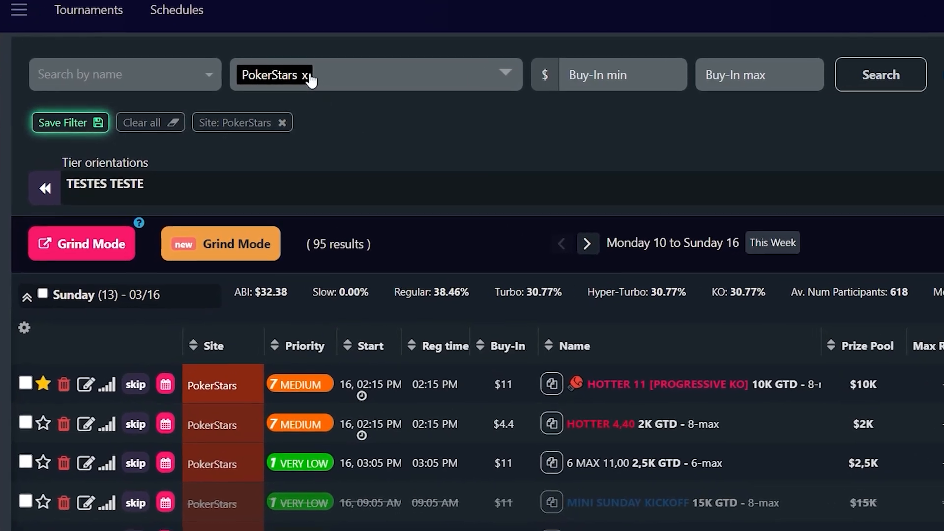
# Clear the PokerStars site filter, run the search again and toggle the selection of all Sunday 03/16 tournaments
pyautogui.click(315, 78)
pyautogui.click(258, 167)
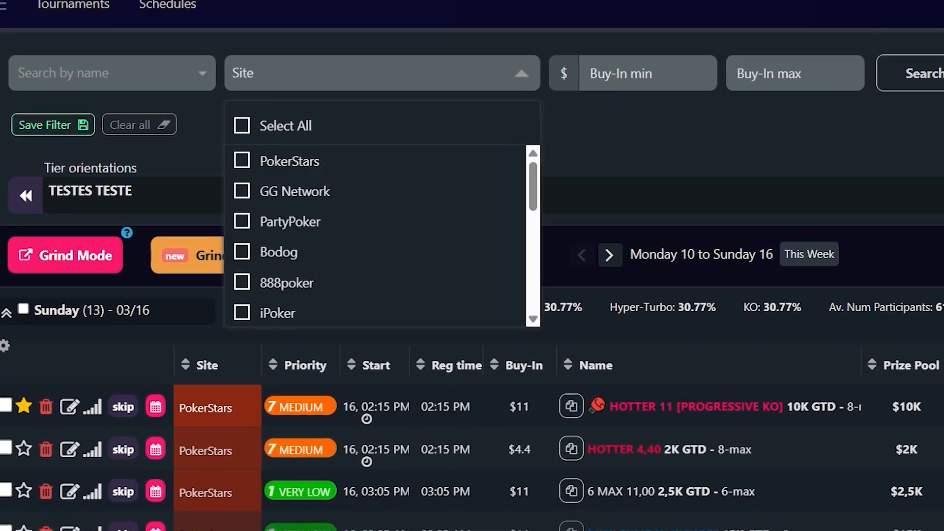
pyautogui.click(907, 74)
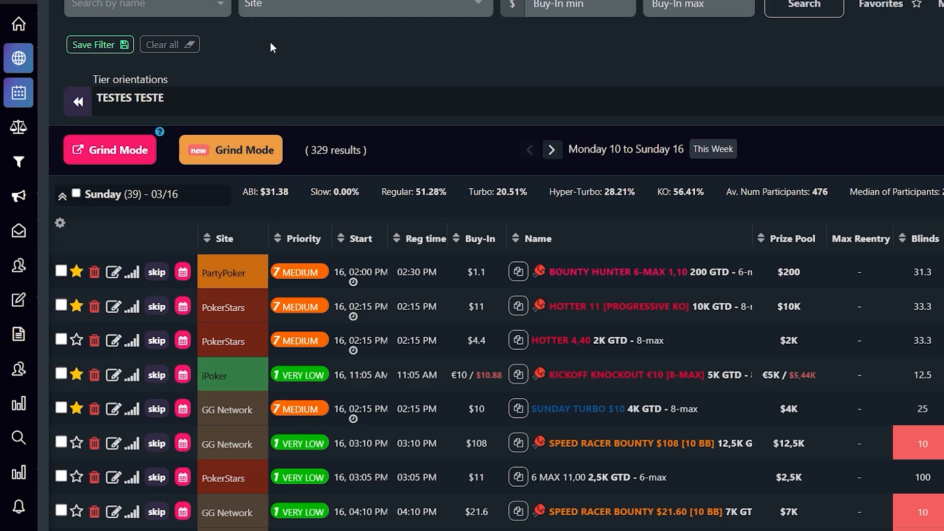
pyautogui.click(78, 194)
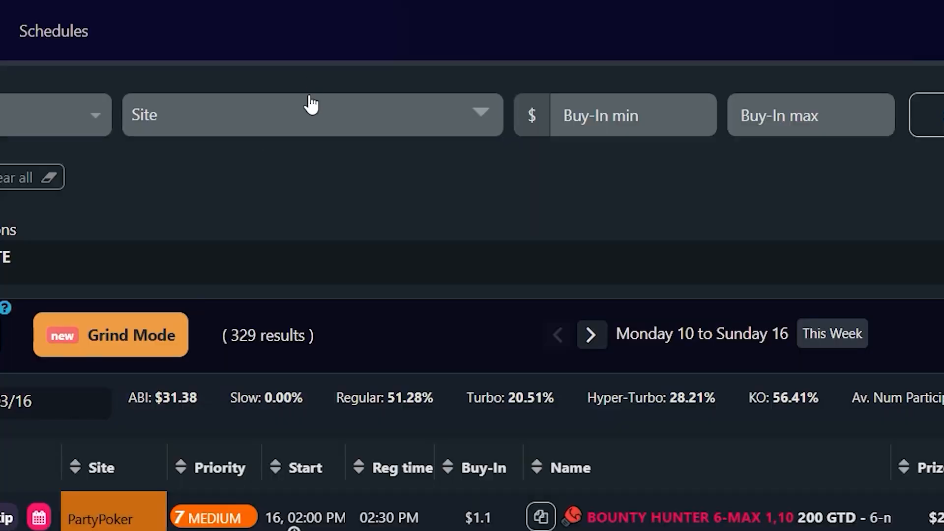
# Filter the schedule by GG Network and mark all Sunday 03/16 tournaments as favorites
pyautogui.click(350, 26)
pyautogui.click(265, 248)
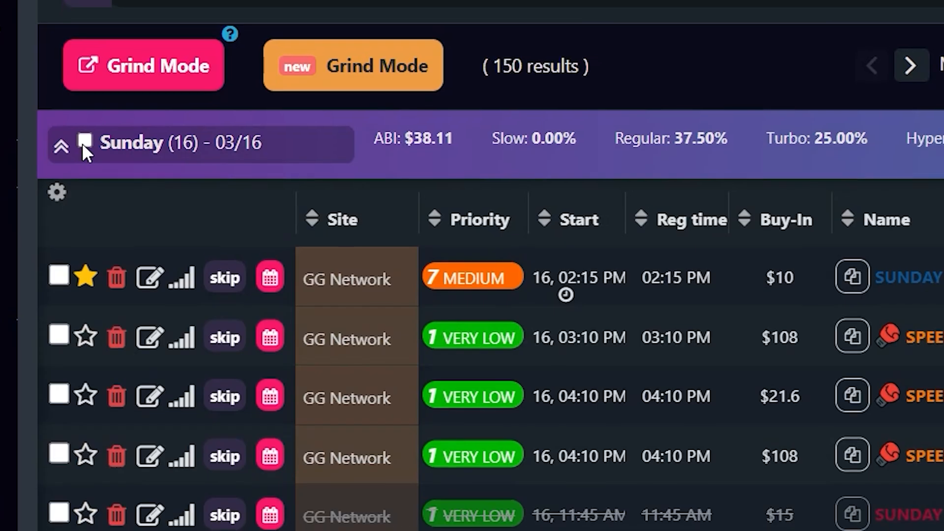
pyautogui.click(82, 143)
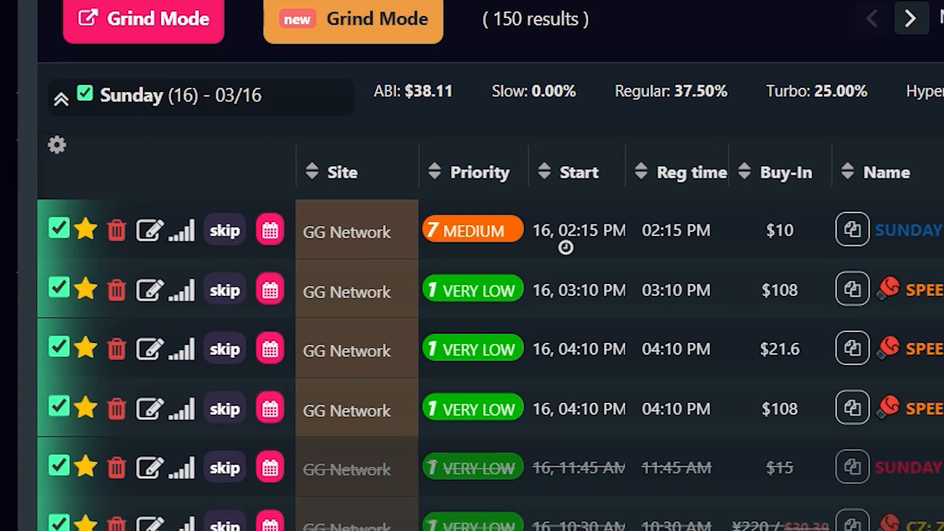
pyautogui.click(85, 104)
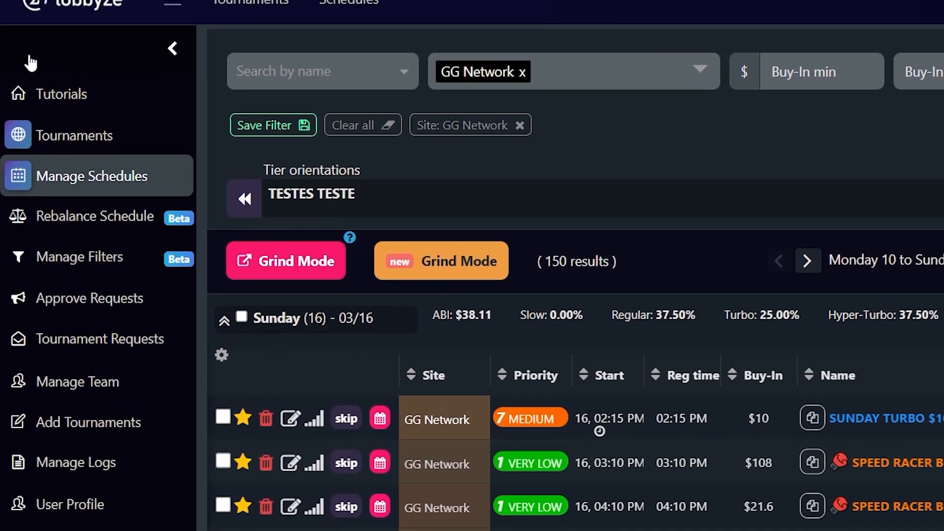
# Switch the Lobbyze notification app's notification monitor to Monitor #2
pyautogui.scroll(-2, 98, 305)
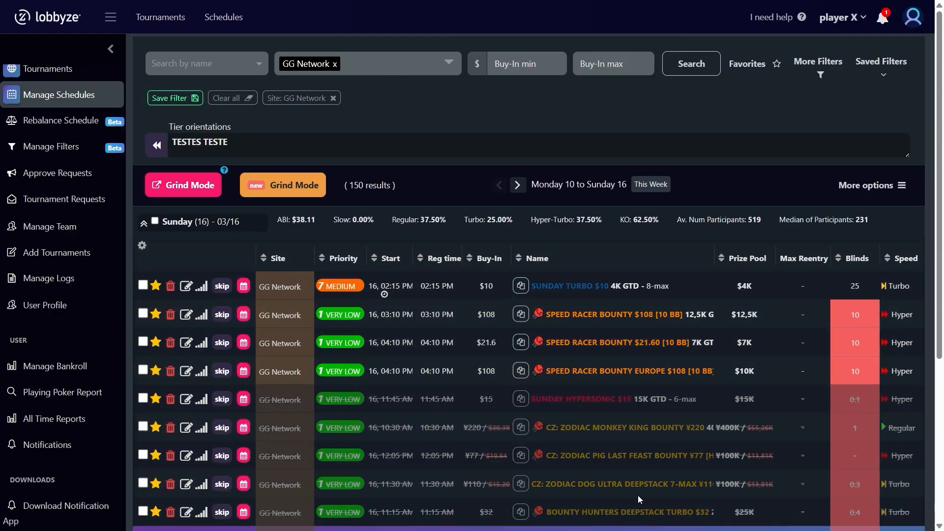
pyautogui.rightClick(608, 451)
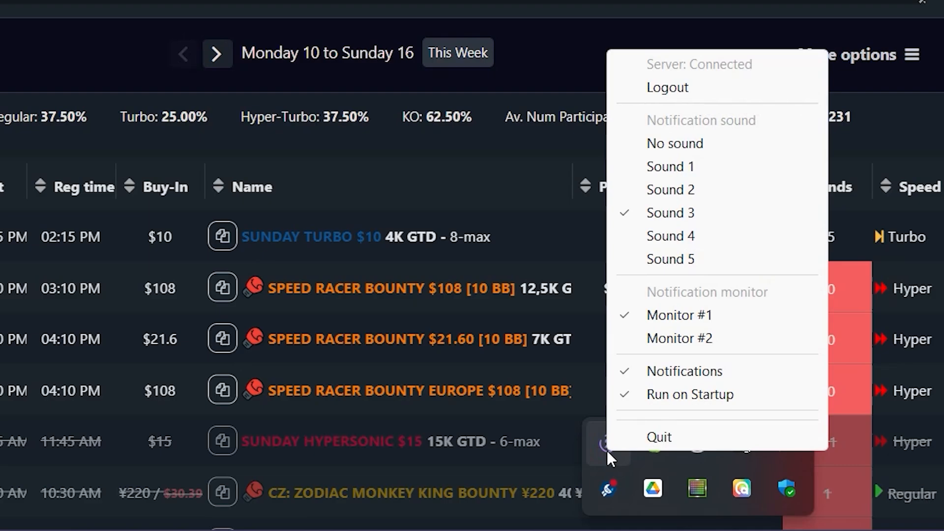
pyautogui.click(695, 338)
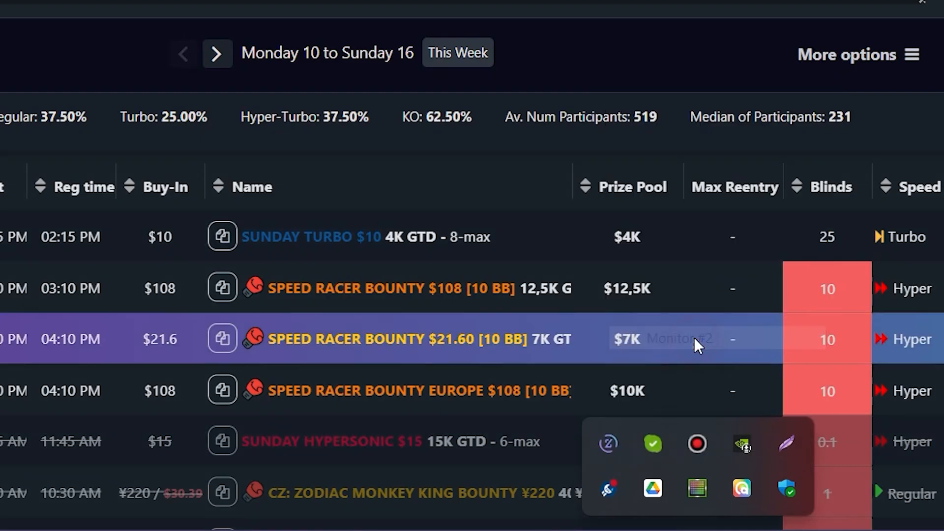
pyautogui.click(699, 530)
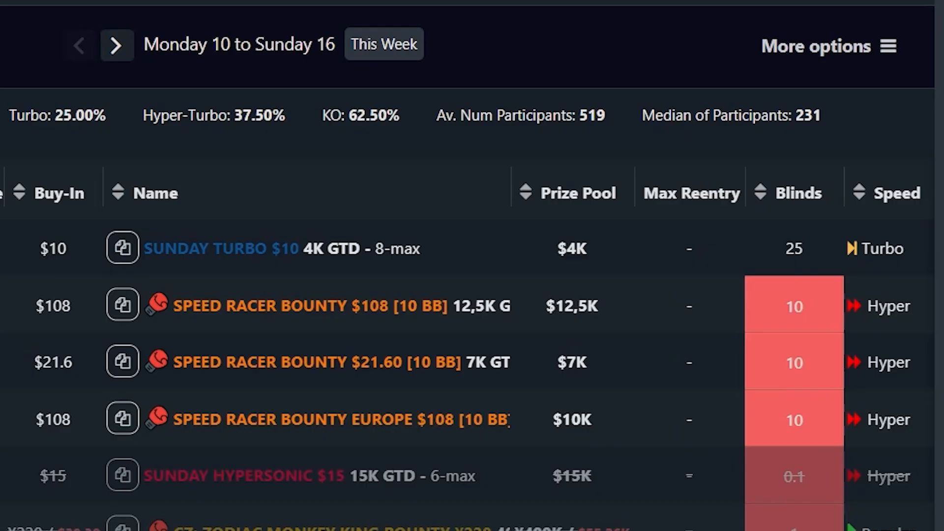
# Review the notification app's sound, monitor, startup and quit options
pyautogui.click(650, 530)
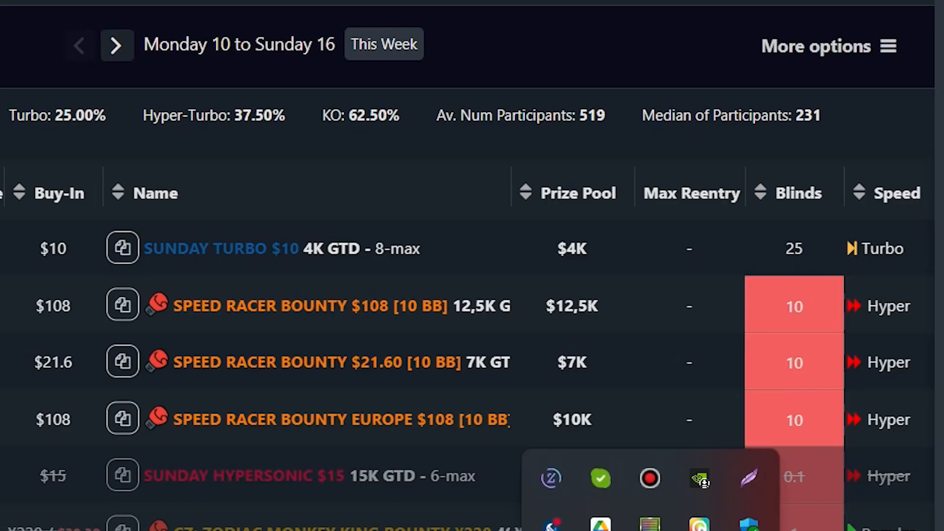
pyautogui.rightClick(550, 478)
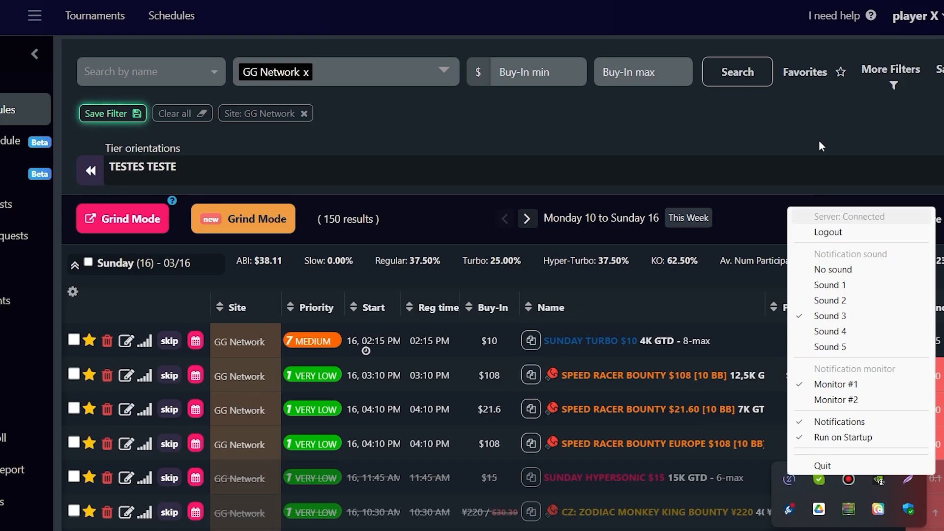
pyautogui.click(818, 137)
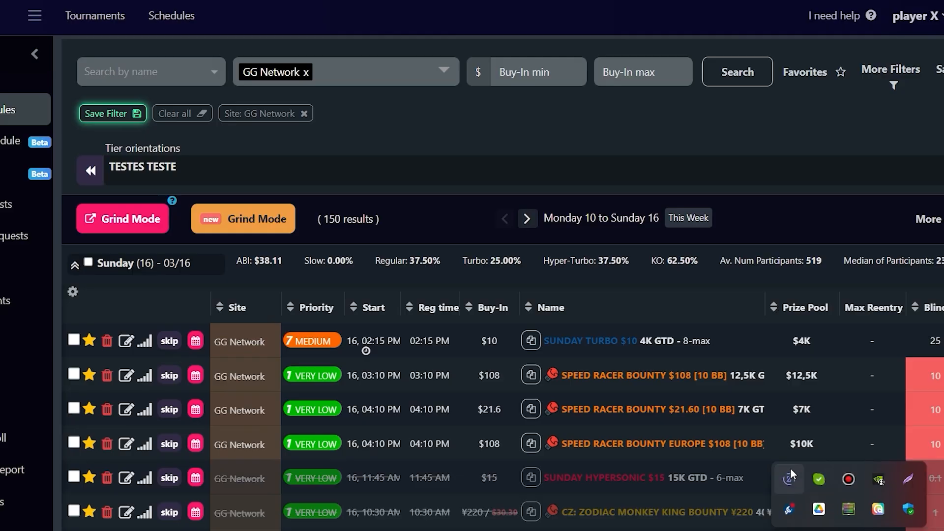
pyautogui.rightClick(789, 473)
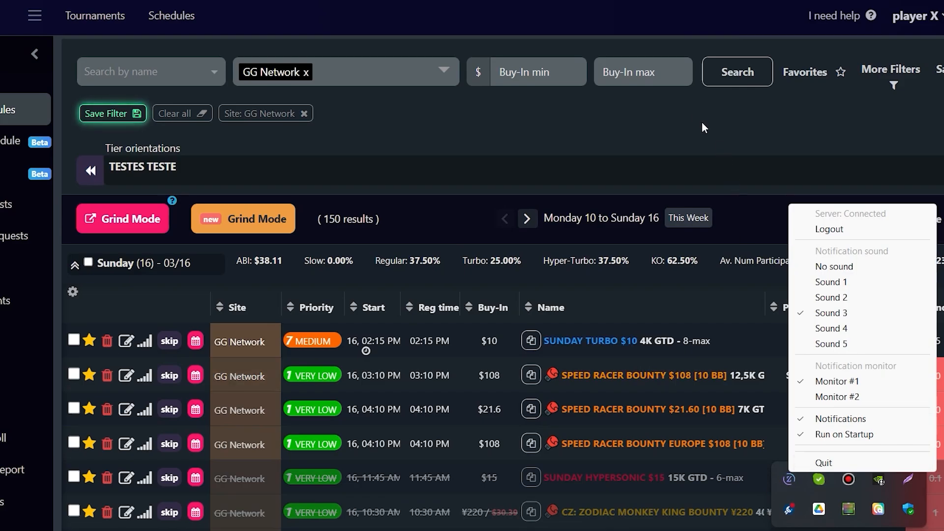
pyautogui.click(823, 462)
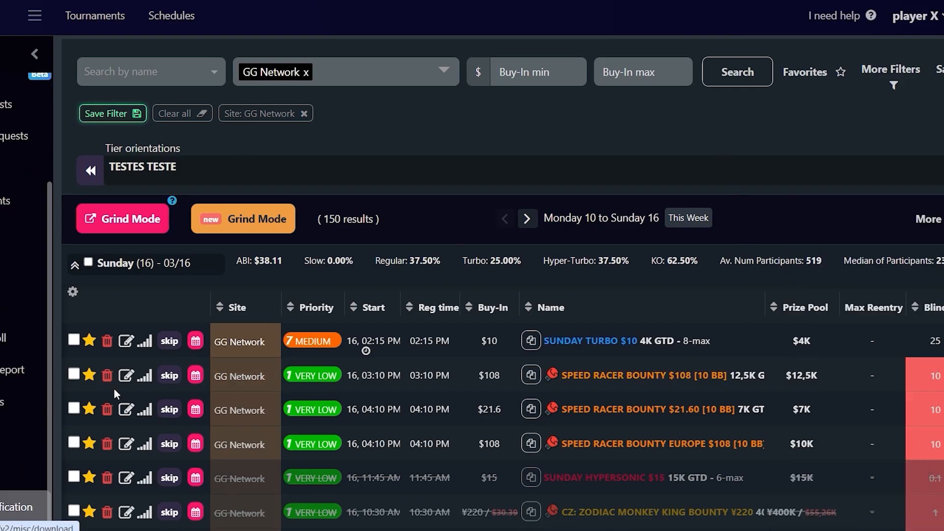
# Check that the notification app is running and inspect the notification marker on the SUNDAY TURBO $10 start time
pyautogui.click(825, 530)
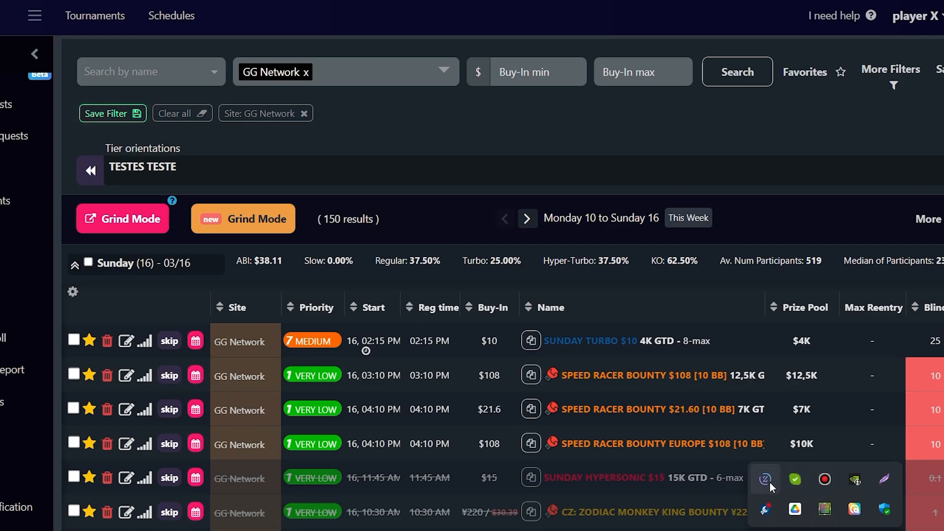
pyautogui.click(802, 72)
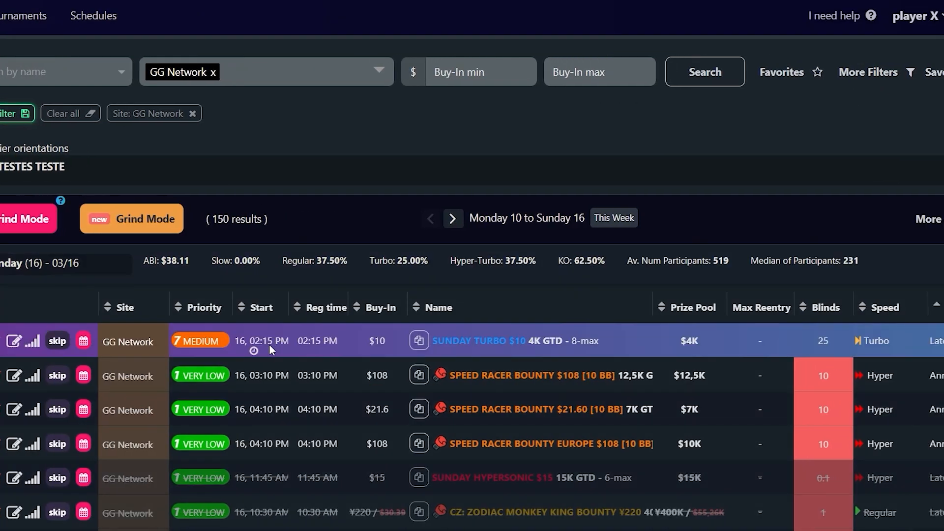
pyautogui.moveTo(253, 352)
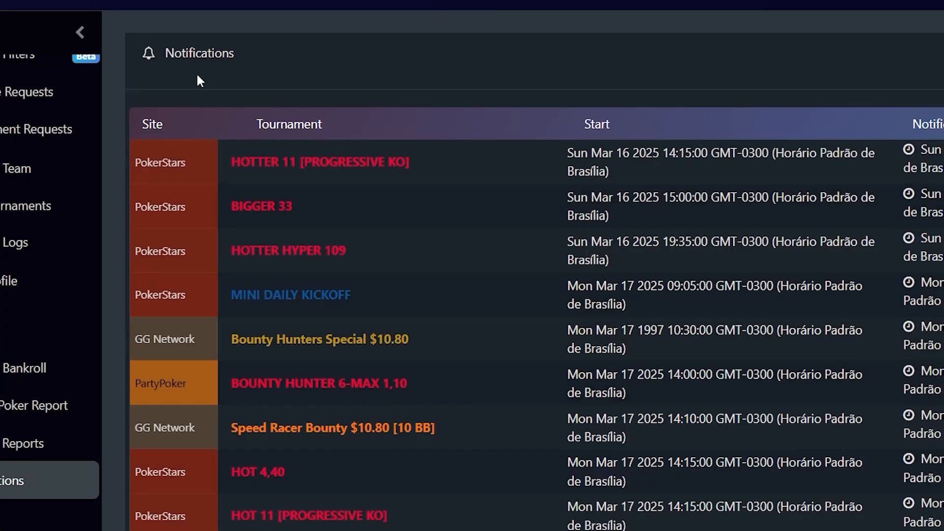
# Open the Playing Poker Report
pyautogui.click(85, 36)
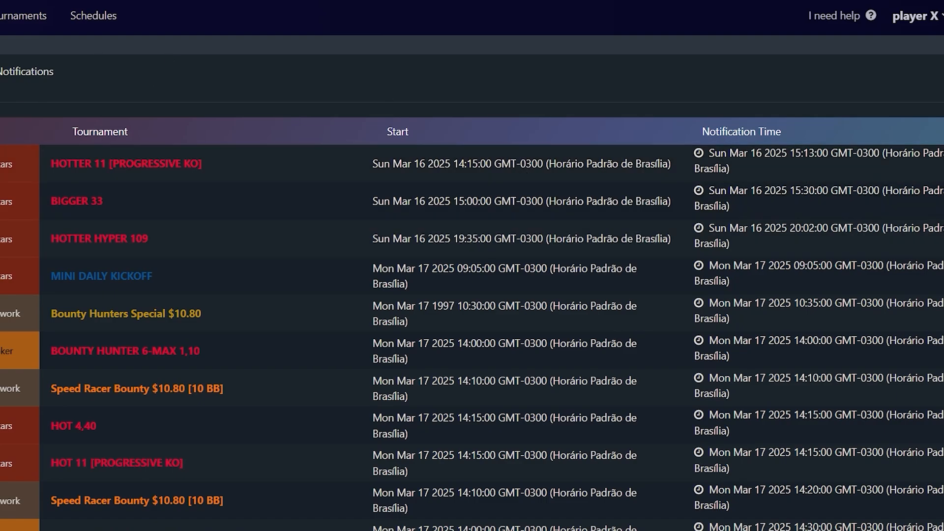
pyautogui.click(0, 53)
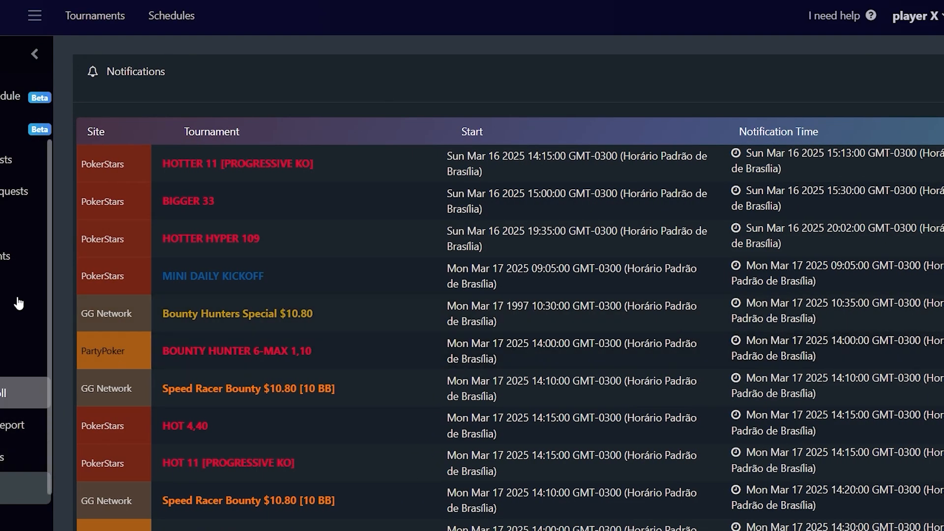
pyautogui.scroll(-1, 19, 303)
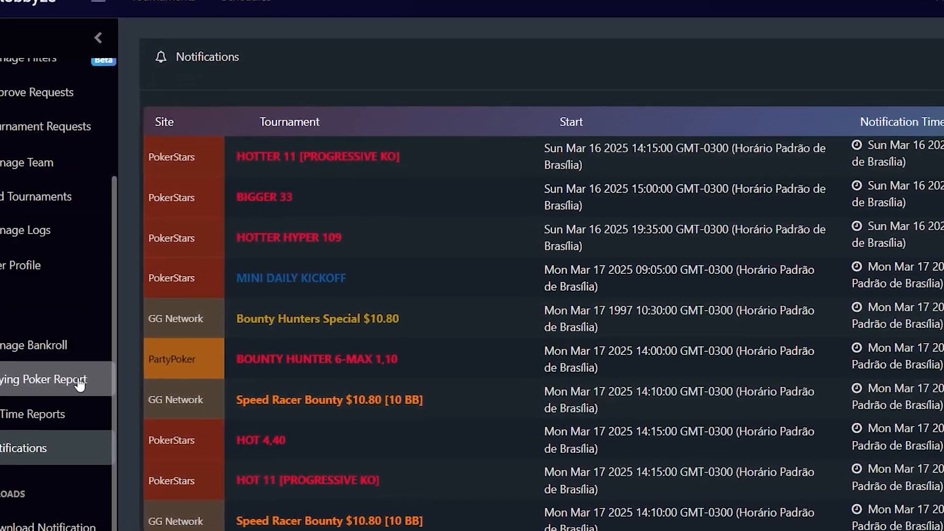
pyautogui.click(81, 379)
pyautogui.click(34, 57)
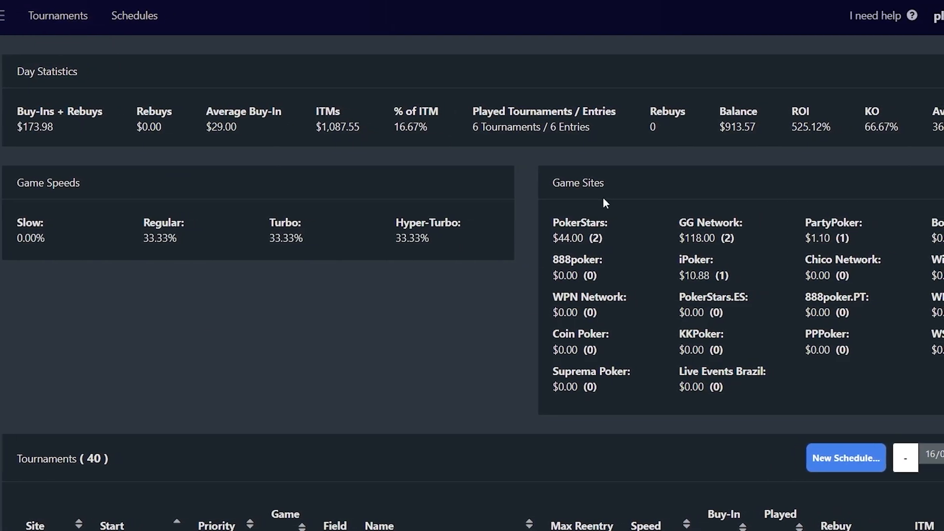
# Examine the Day Statistics of the Playing Poker Report, from buy-ins and rebuys to ITMs and played entries
pyautogui.moveTo(49, 137); pyautogui.dragTo(1, 99)
pyautogui.click(342, 116)
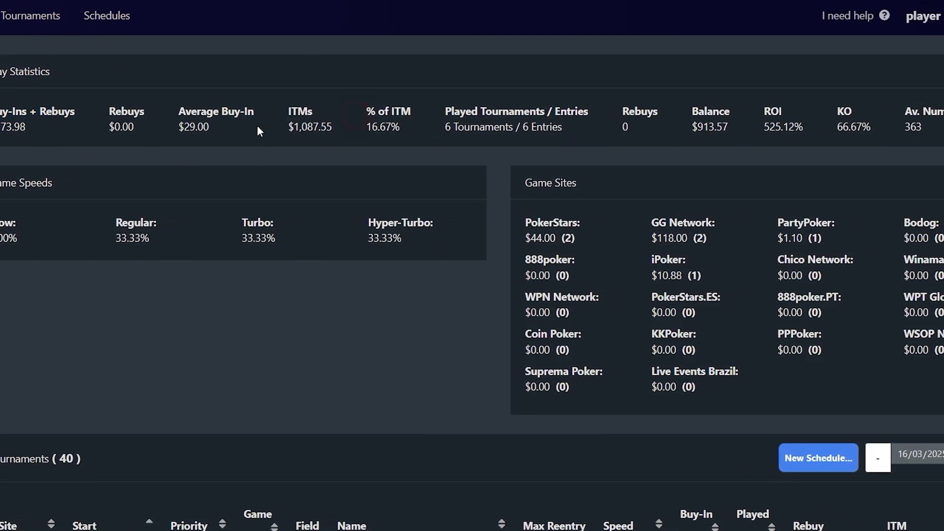
pyautogui.moveTo(271, 128); pyautogui.dragTo(172, 91)
pyautogui.click(322, 64)
pyautogui.moveTo(269, 118); pyautogui.dragTo(429, 139)
pyautogui.click(379, 86)
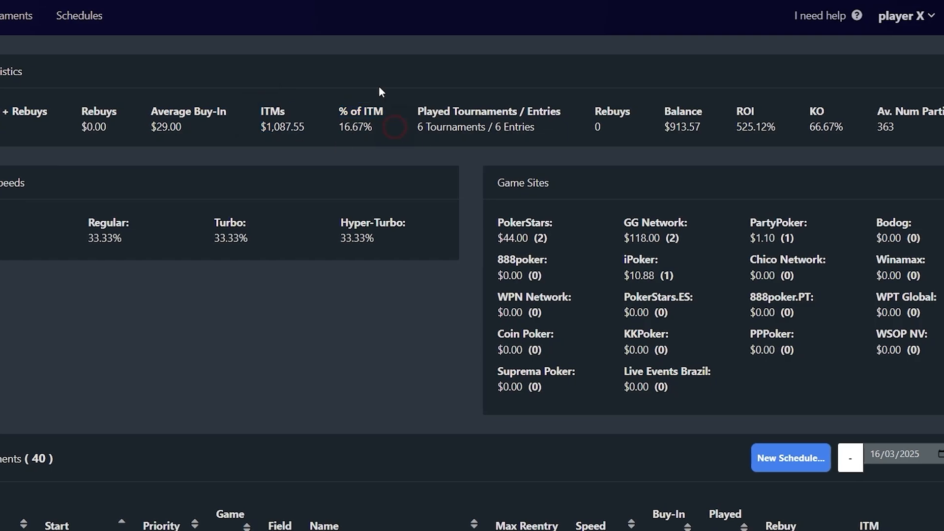
# Mark MINI SUNDAY KICKOFF as played with 1 rebuy and an ITM of 2000, and check the day's statistics
pyautogui.scroll(-5, 454, 162)
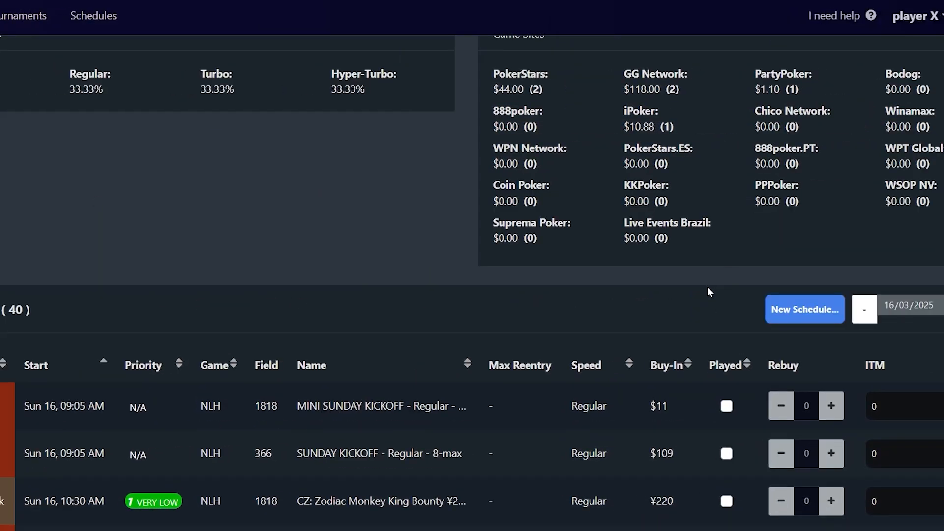
pyautogui.scroll(-2, 708, 287)
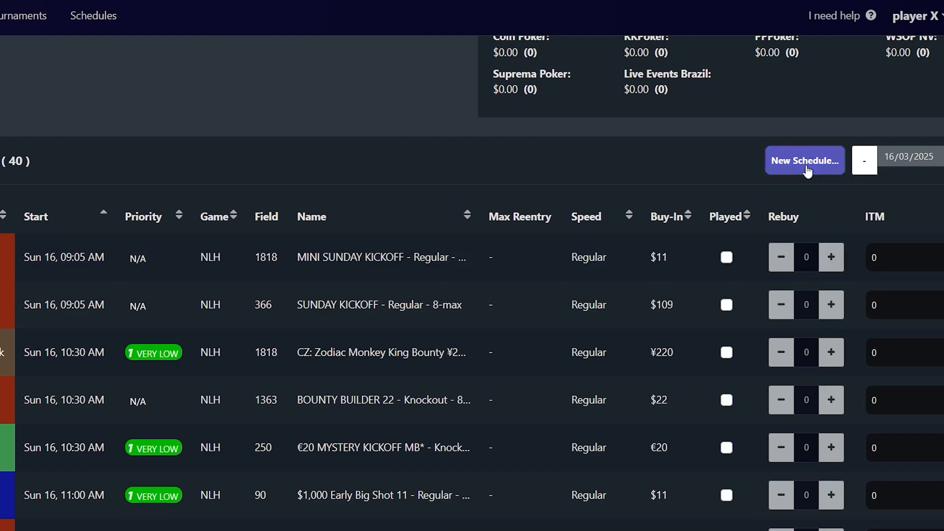
pyautogui.click(727, 258)
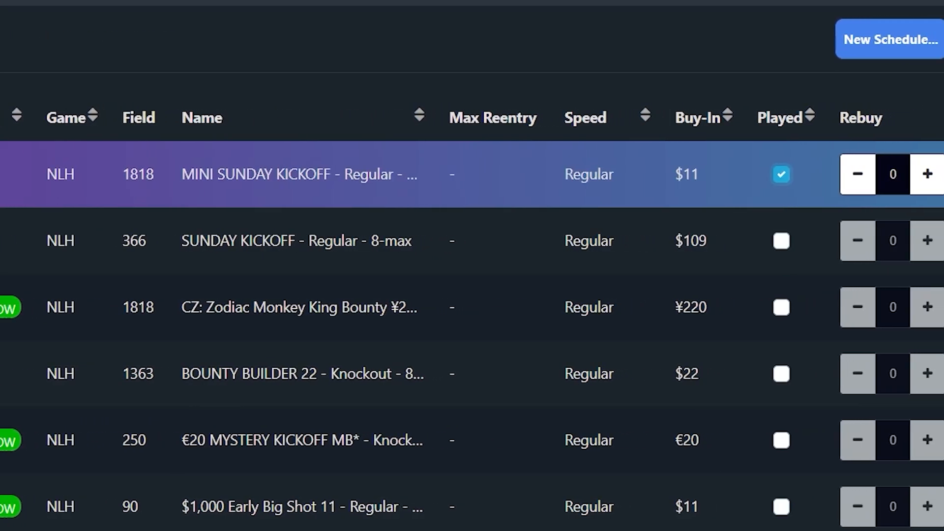
pyautogui.click(927, 173)
pyautogui.press('Tab')
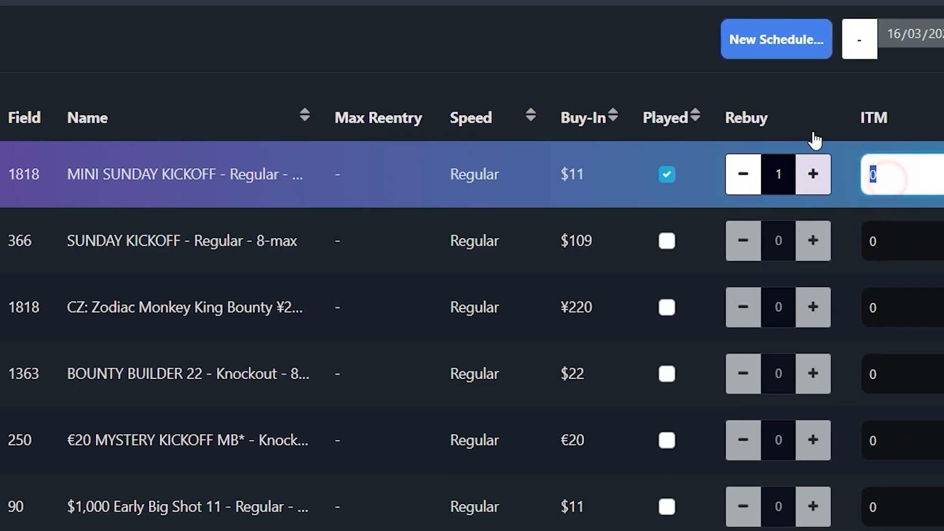
pyautogui.write('2000')
pyautogui.click(158, 28)
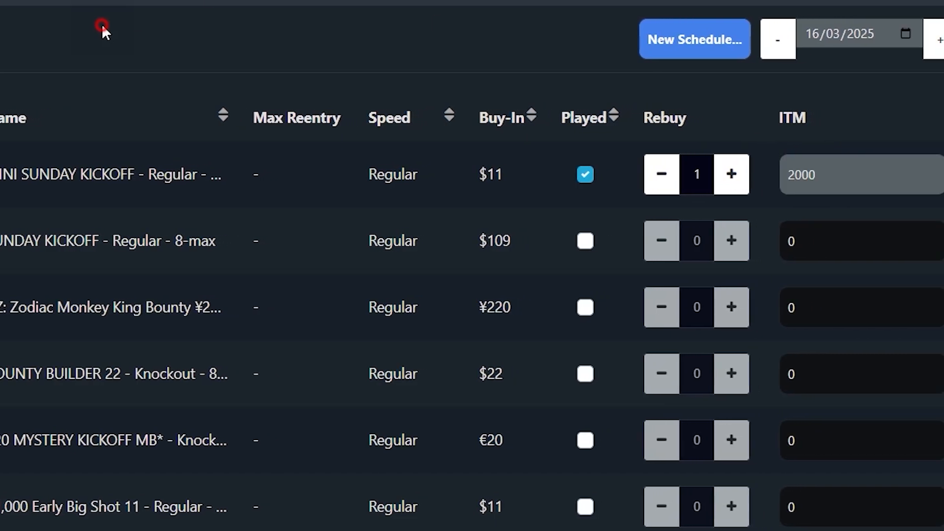
pyautogui.scroll(5, 377, 313)
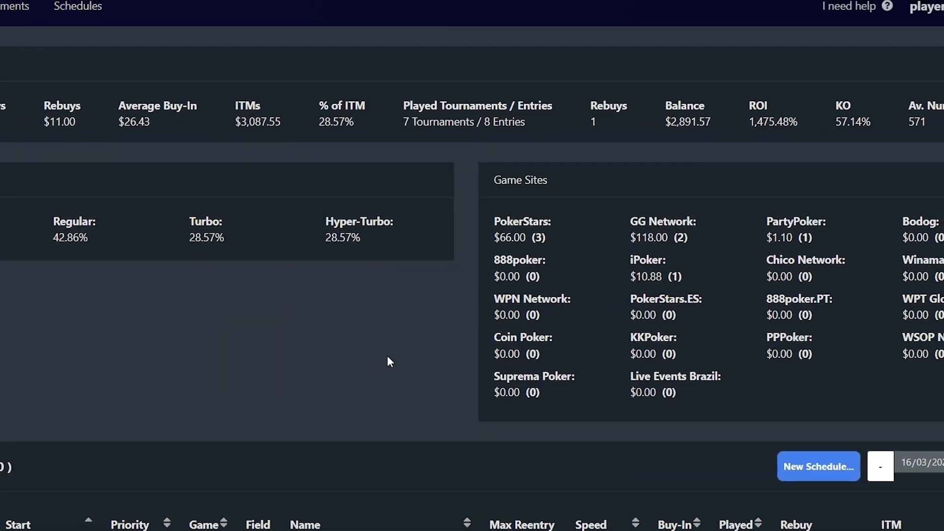
pyautogui.scroll(-8, 379, 339)
pyautogui.scroll(4, 311, 242)
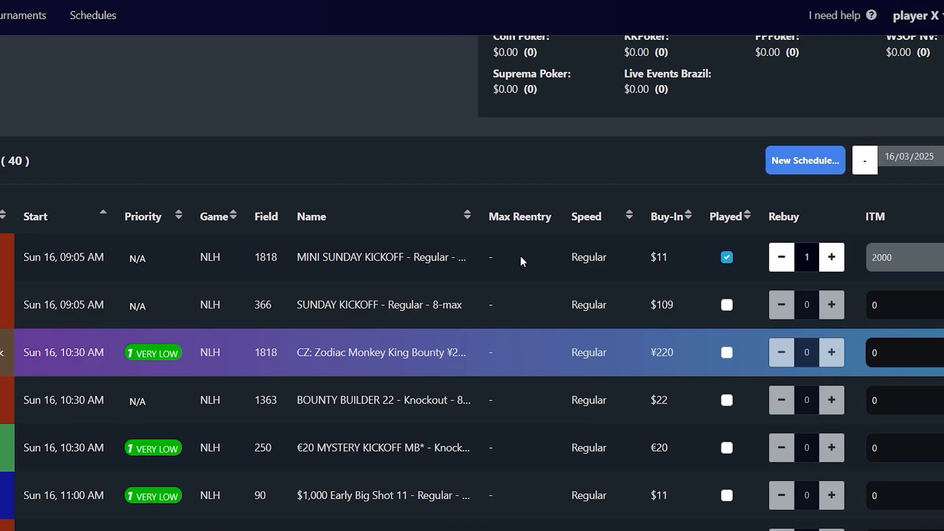
pyautogui.scroll(5, 512, 320)
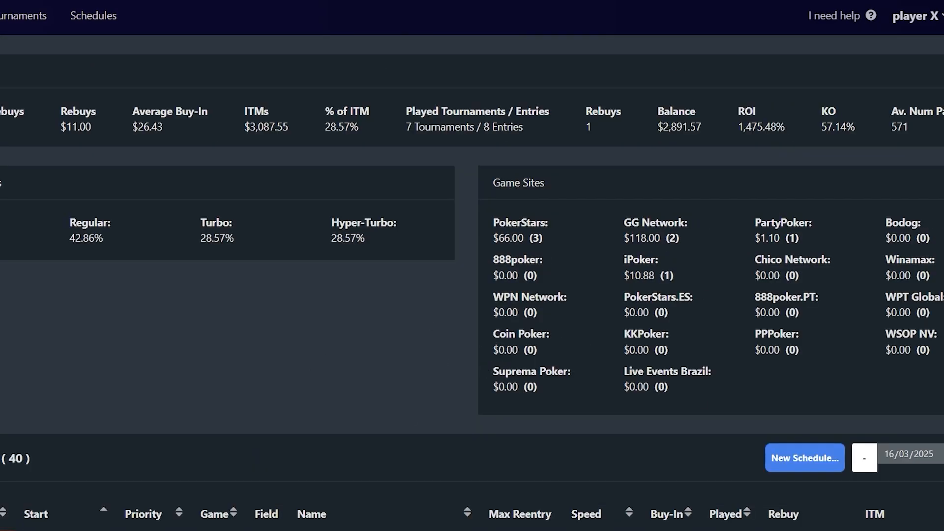
# For 14/03/2025, mark MINI DAILY KICKOFF and DAILY KICKOFF as played, with an ITM of 500 for DAILY KICKOFF
pyautogui.click(868, 462)
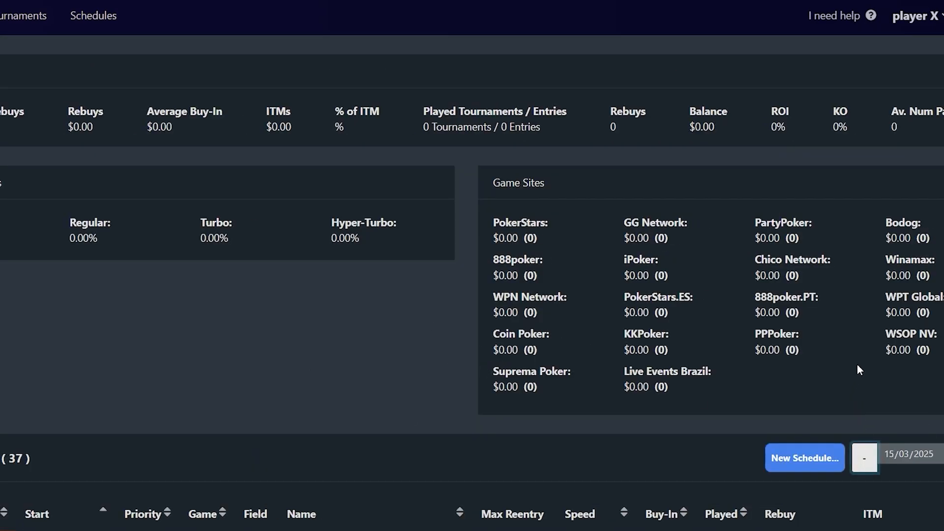
pyautogui.click(867, 307)
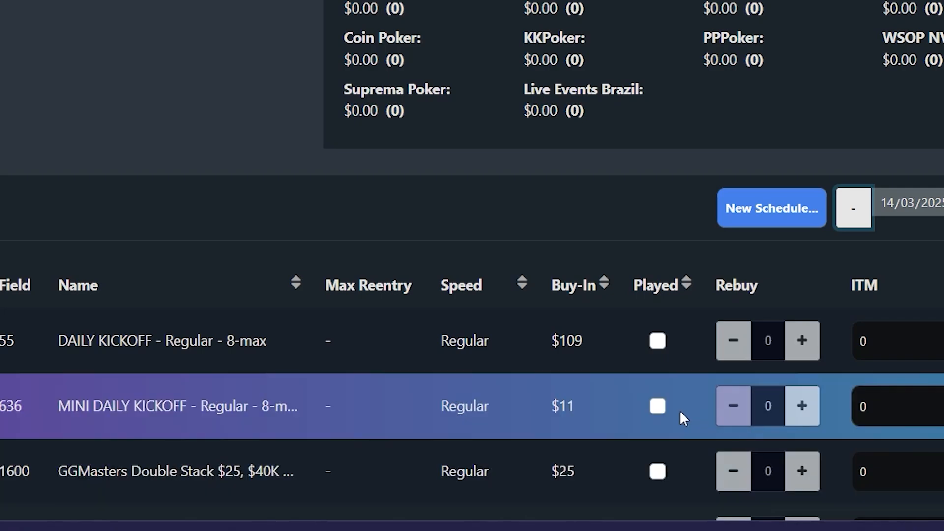
pyautogui.click(652, 409)
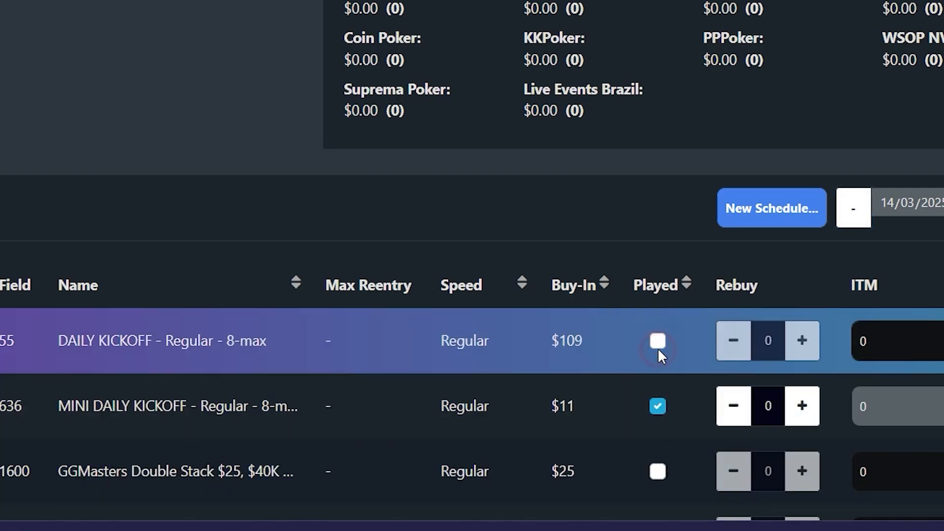
pyautogui.click(658, 344)
pyautogui.click(938, 336)
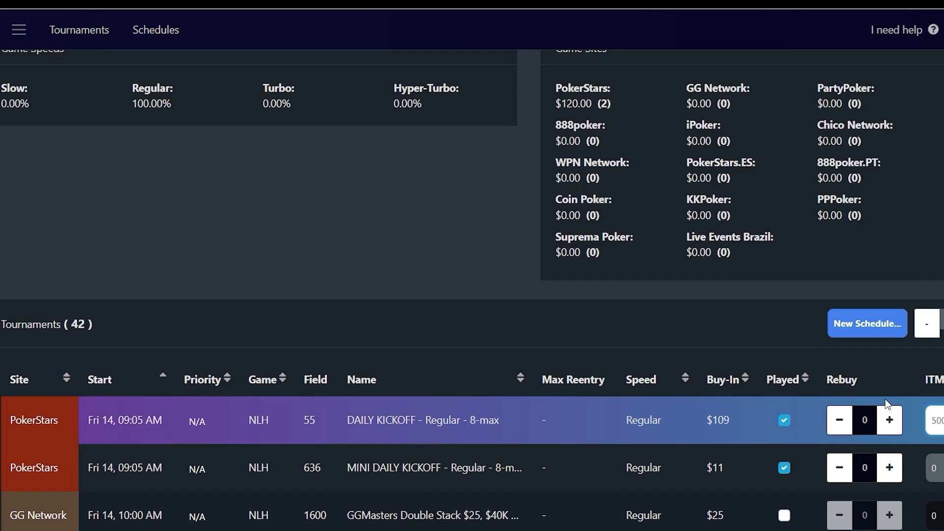
pyautogui.click(346, 300)
pyautogui.scroll(3, 346, 301)
pyautogui.scroll(-12, 424, 323)
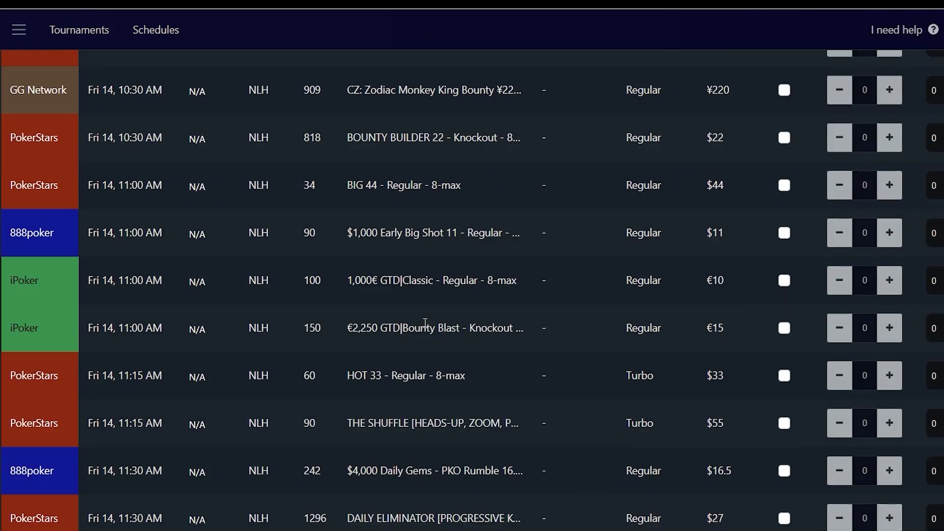
pyautogui.scroll(12, 424, 323)
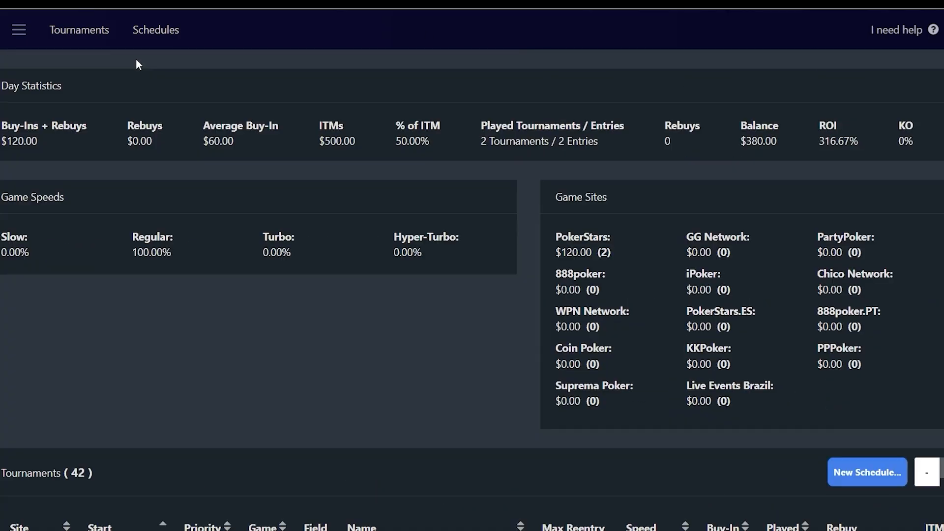
# Open the All Time Reports and examine the summary figures and the cumulative total graph
pyautogui.click(20, 30)
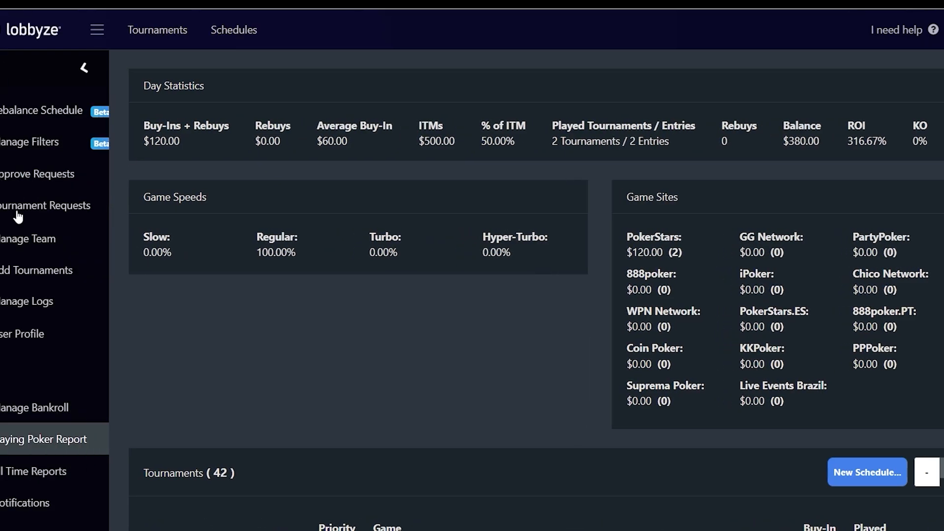
pyautogui.click(16, 469)
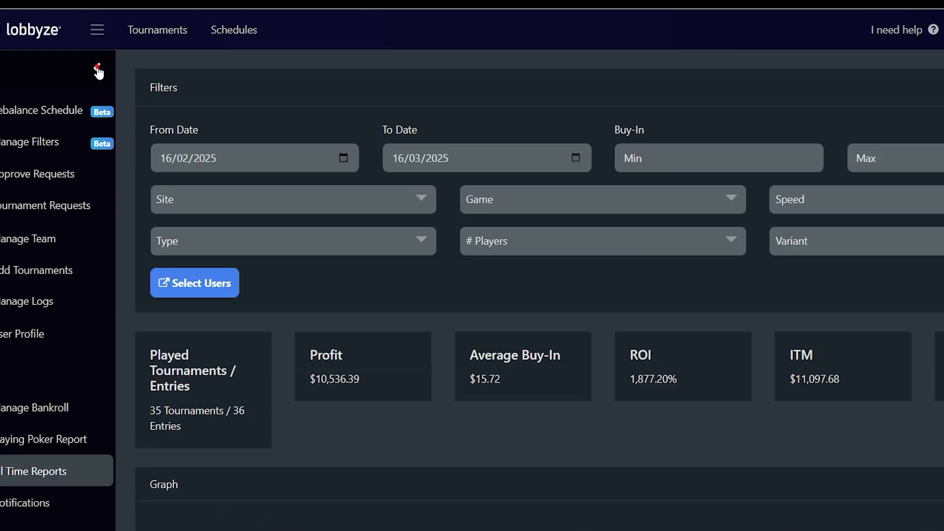
pyautogui.click(97, 68)
pyautogui.scroll(-6, 413, 301)
pyautogui.scroll(5, 481, 284)
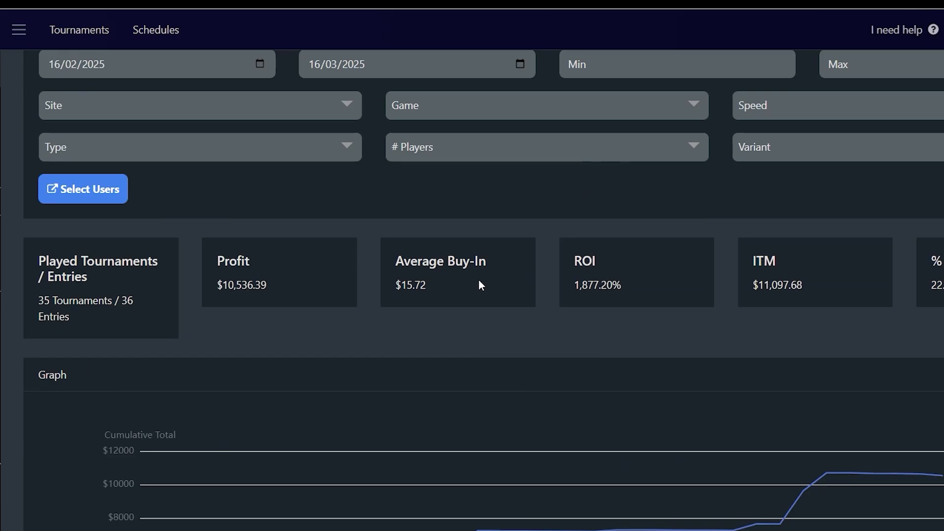
pyautogui.scroll(2, 102, 300)
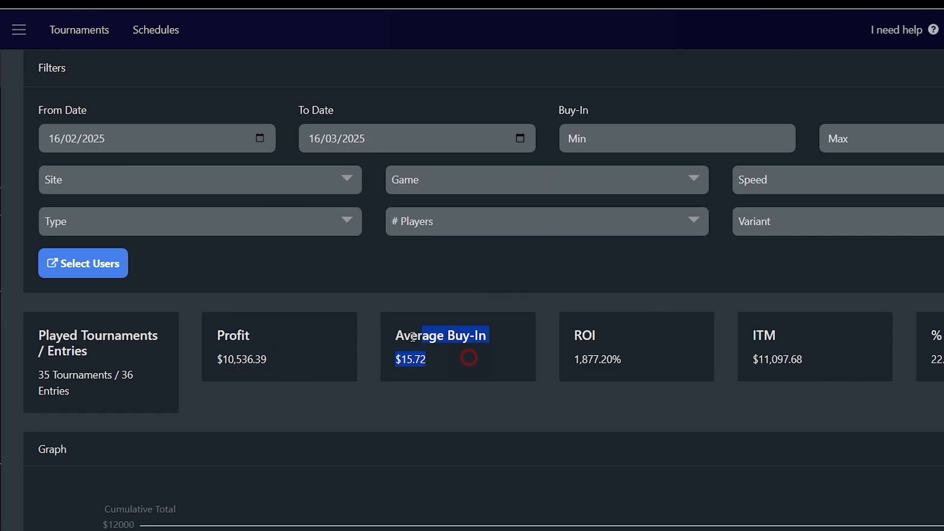
pyautogui.moveTo(748, 344); pyautogui.dragTo(847, 367)
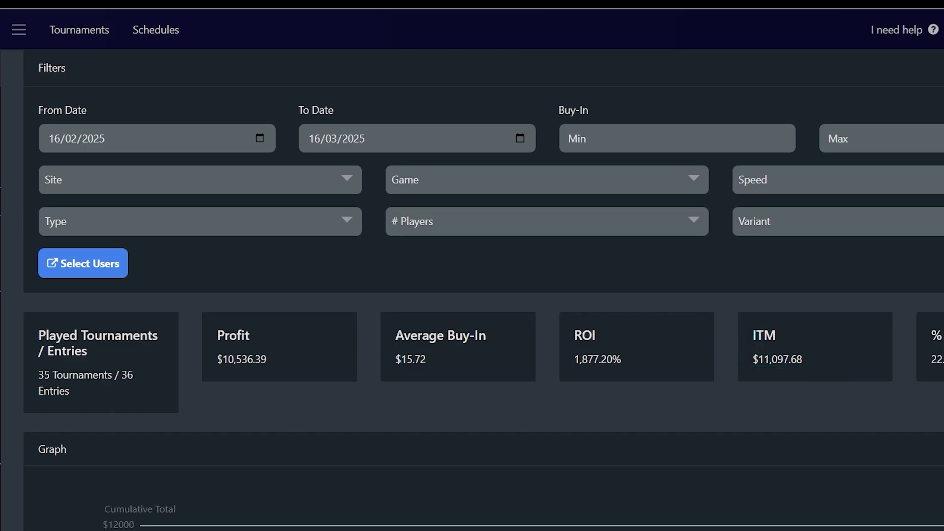
pyautogui.moveTo(748, 359); pyautogui.dragTo(580, 284)
pyautogui.scroll(-4, 758, 277)
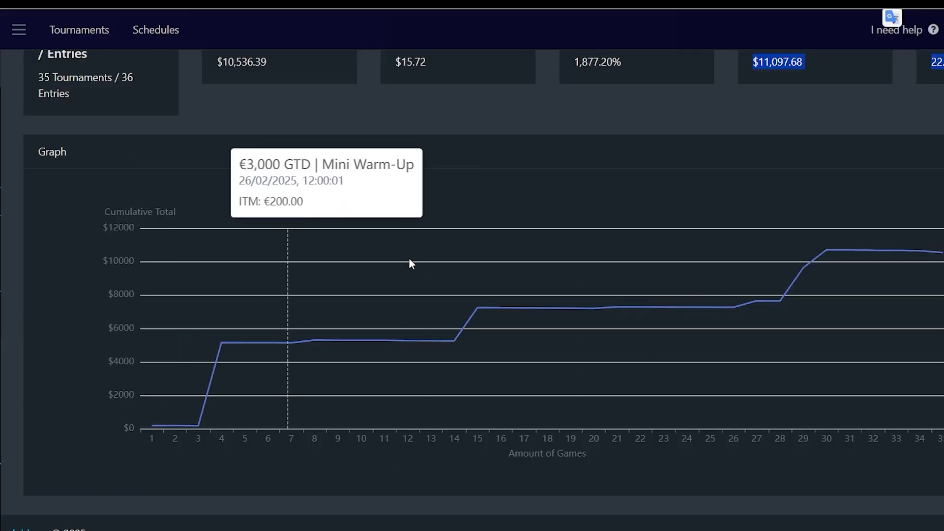
pyautogui.scroll(5, 236, 193)
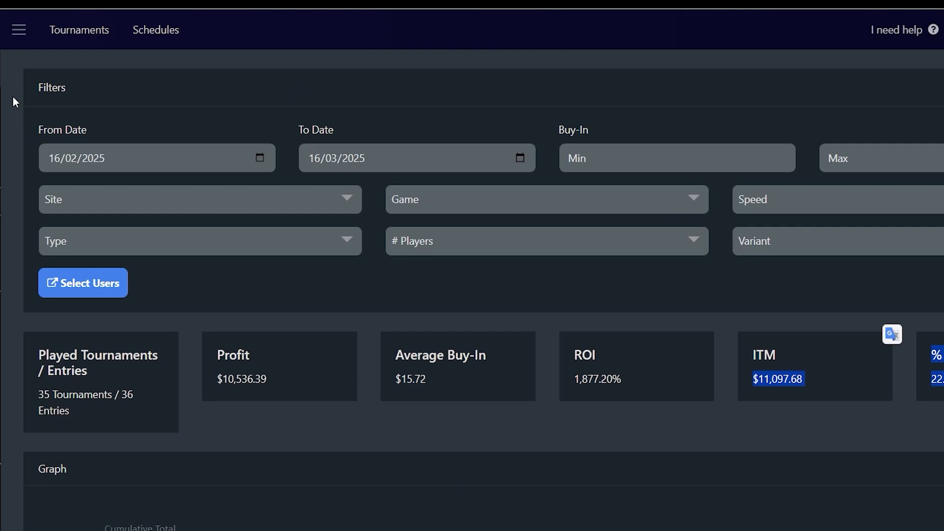
# Return to the Playing Poker Report's tournament list and collapse the navigation sidebar
pyautogui.click(18, 29)
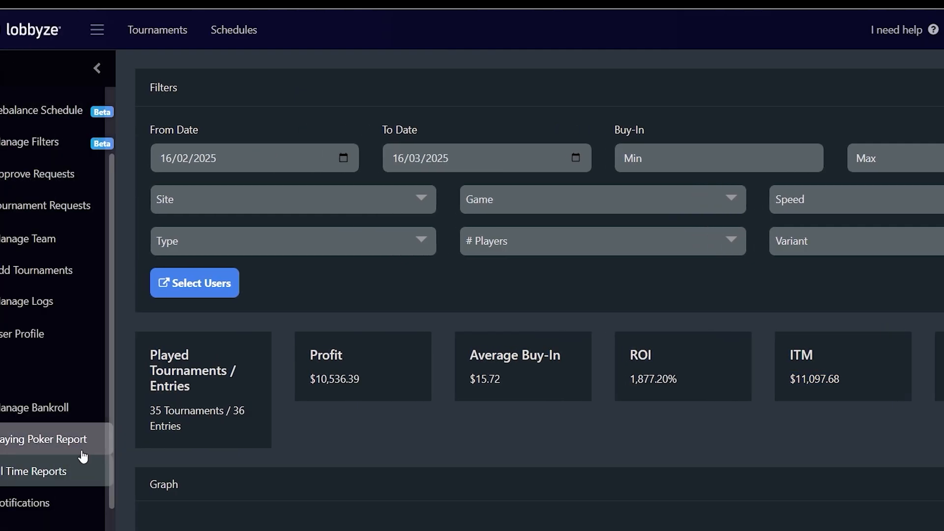
pyautogui.click(62, 443)
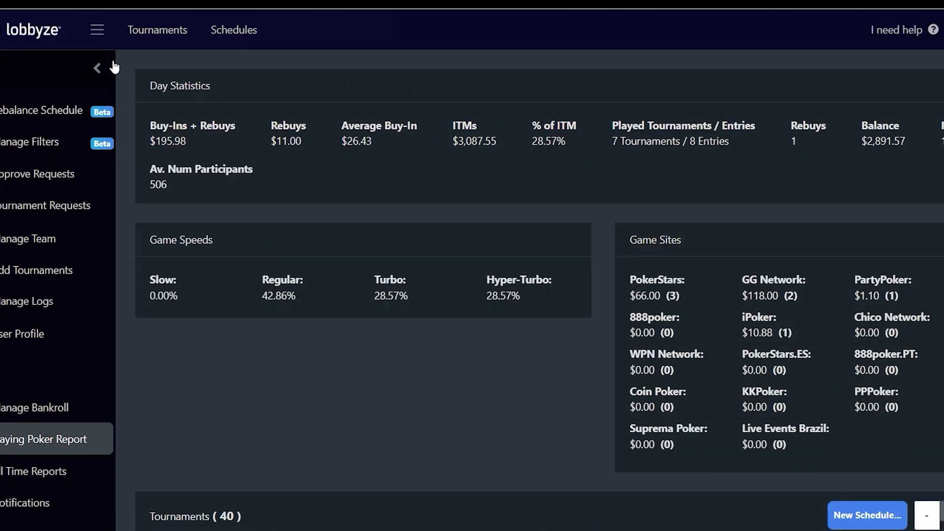
pyautogui.click(96, 68)
pyautogui.scroll(-5, 614, 308)
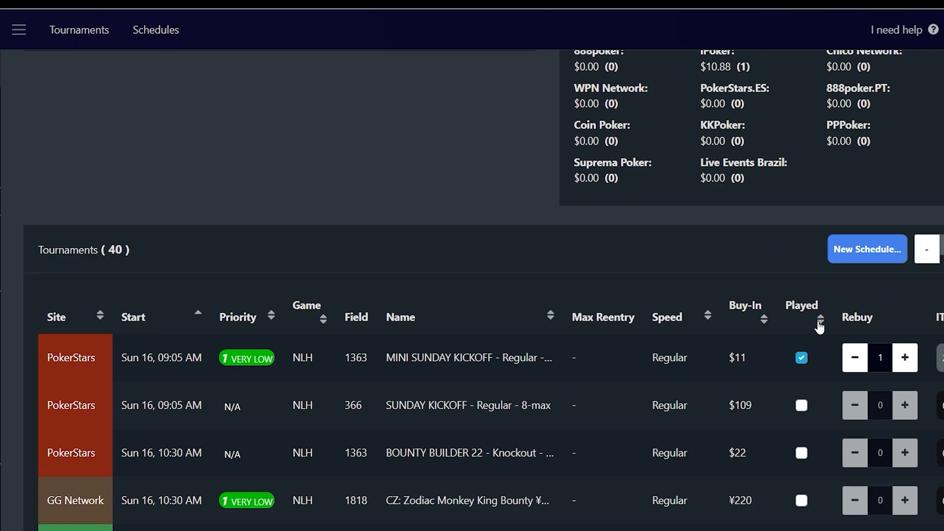
pyautogui.click(20, 29)
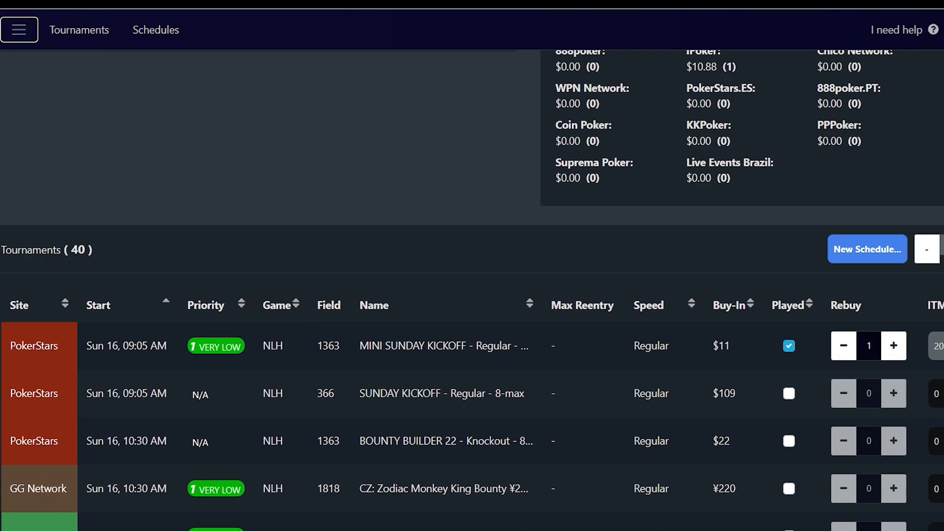
# Sort the report's tournaments so the played ones come first, and look through them
pyautogui.click(809, 304)
pyautogui.click(809, 305)
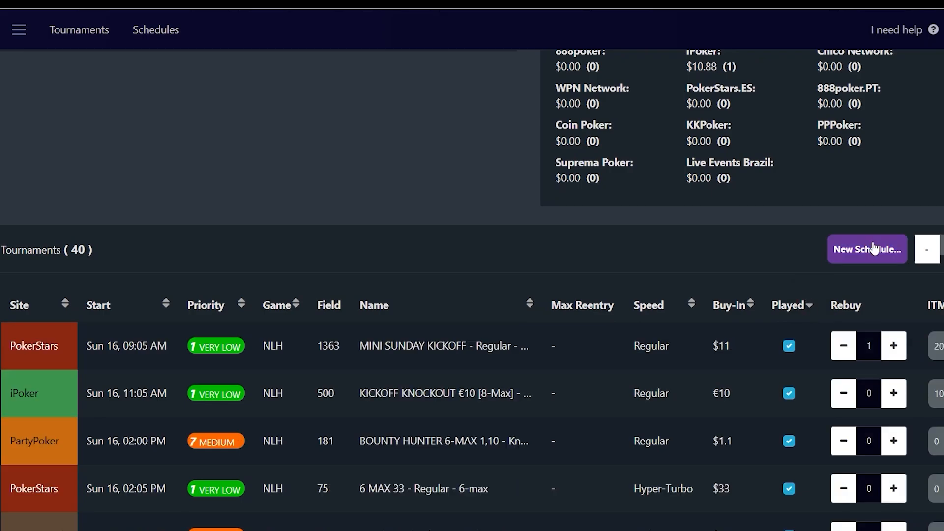
pyautogui.scroll(-3, 722, 256)
pyautogui.scroll(3, 728, 295)
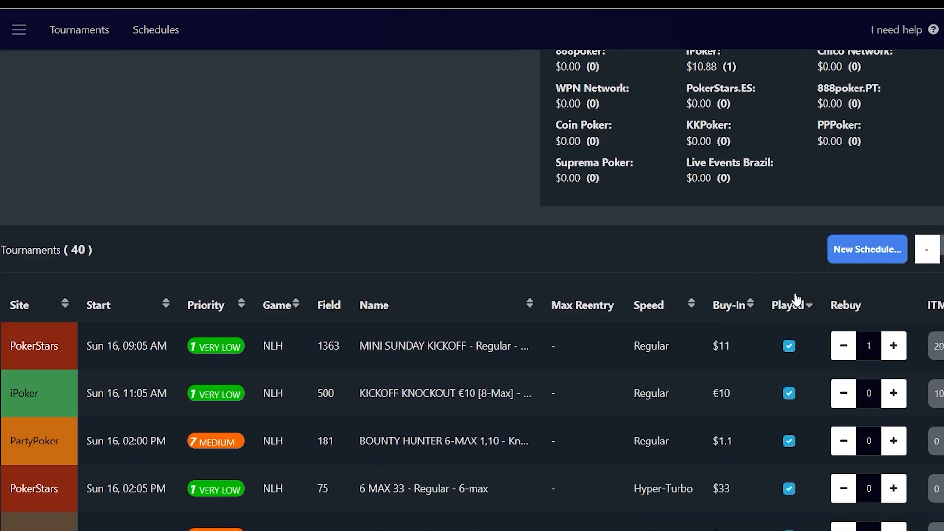
pyautogui.scroll(-3, 711, 196)
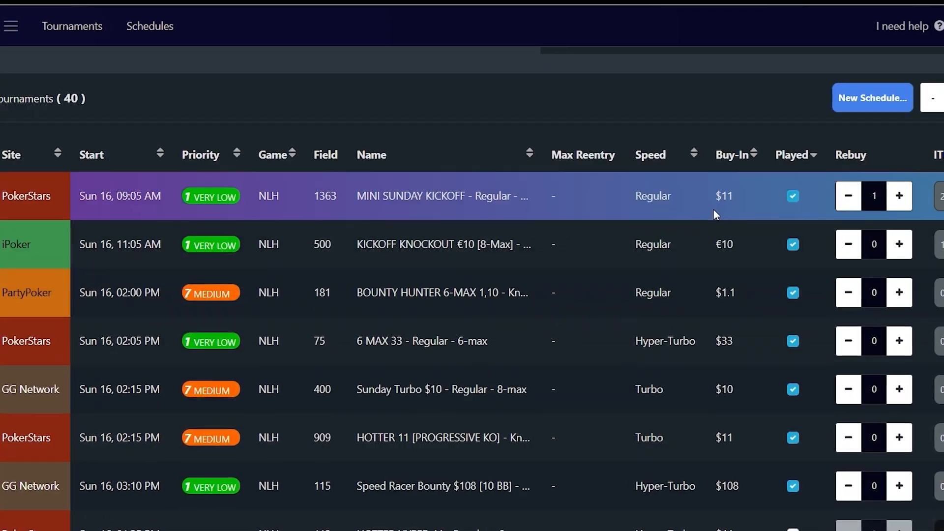
pyautogui.scroll(-3, 715, 216)
pyautogui.scroll(6, 728, 276)
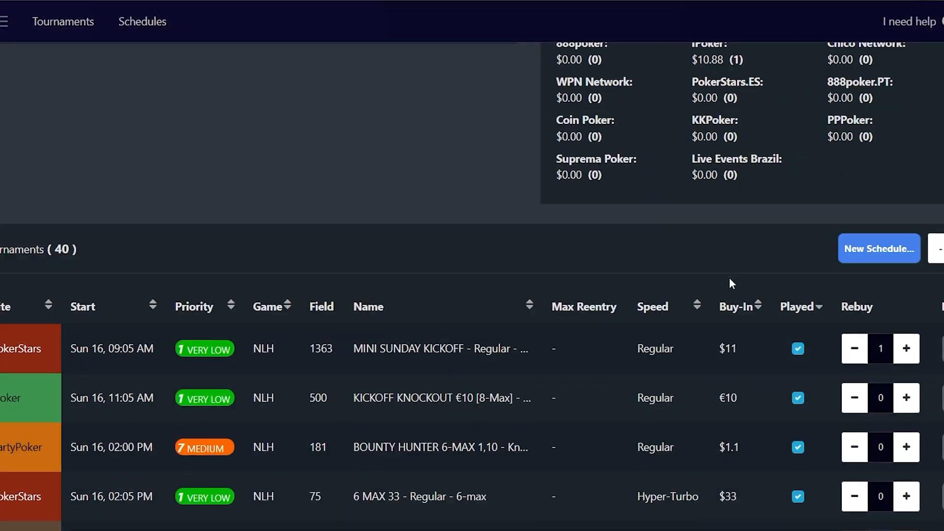
# Open Manage Bankroll and collapse the navigation sidebar
pyautogui.scroll(5, 708, 270)
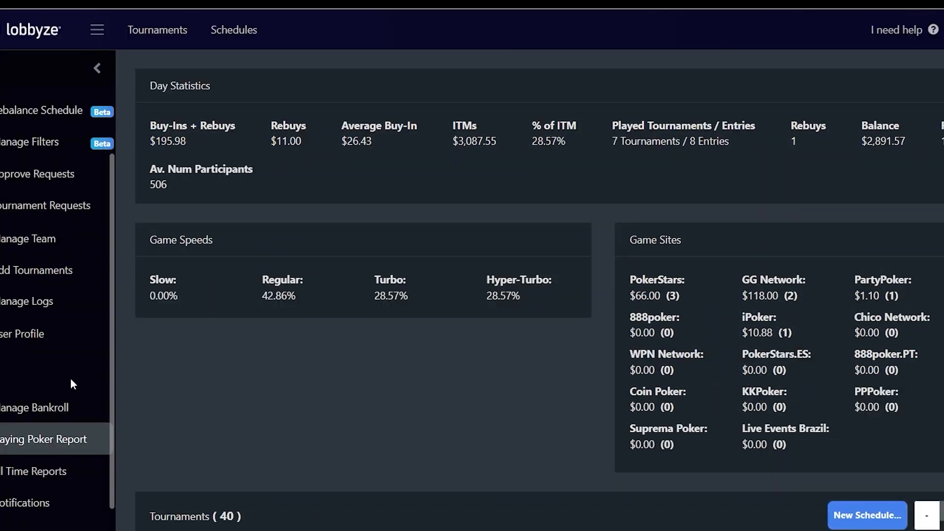
pyautogui.click(57, 404)
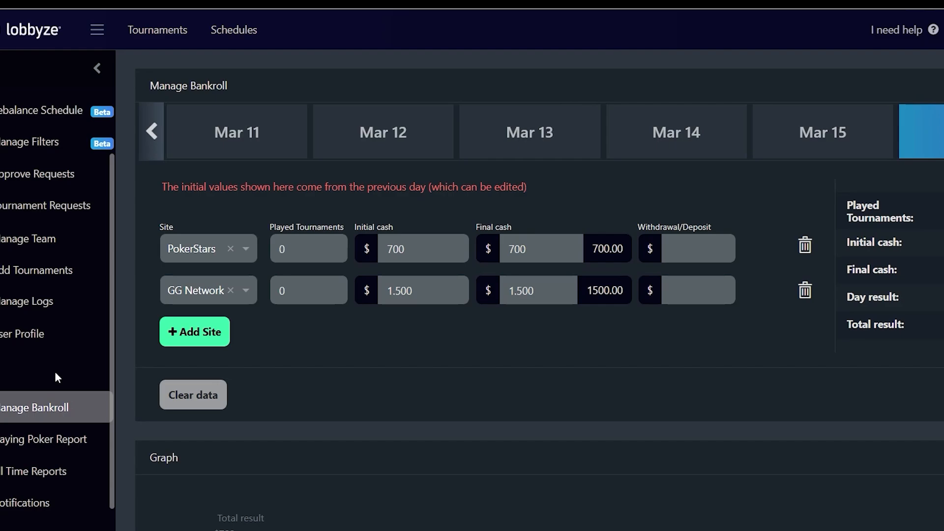
pyautogui.click(97, 68)
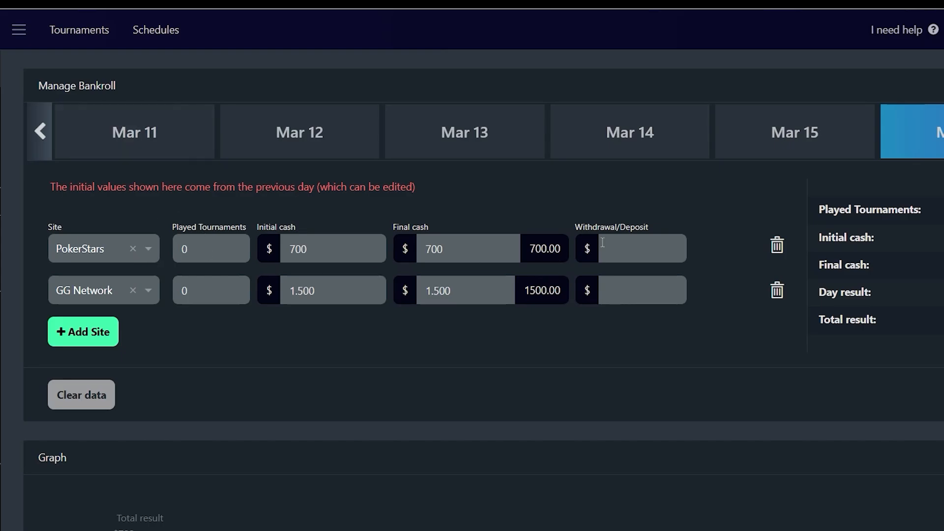
# Add iPoker as a new bankroll site for Mar 16 with an initial cash of 100 and save it
pyautogui.click(94, 337)
pyautogui.click(120, 394)
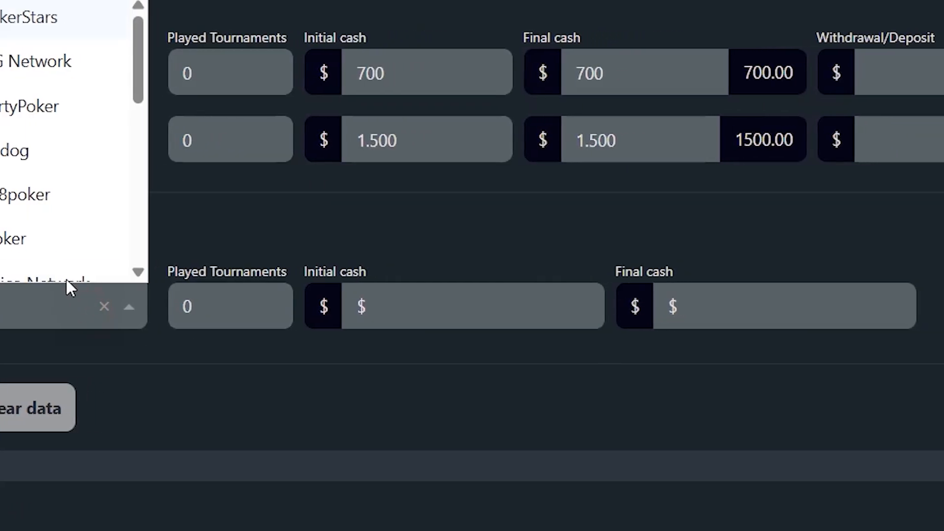
pyautogui.click(91, 351)
pyautogui.click(366, 304)
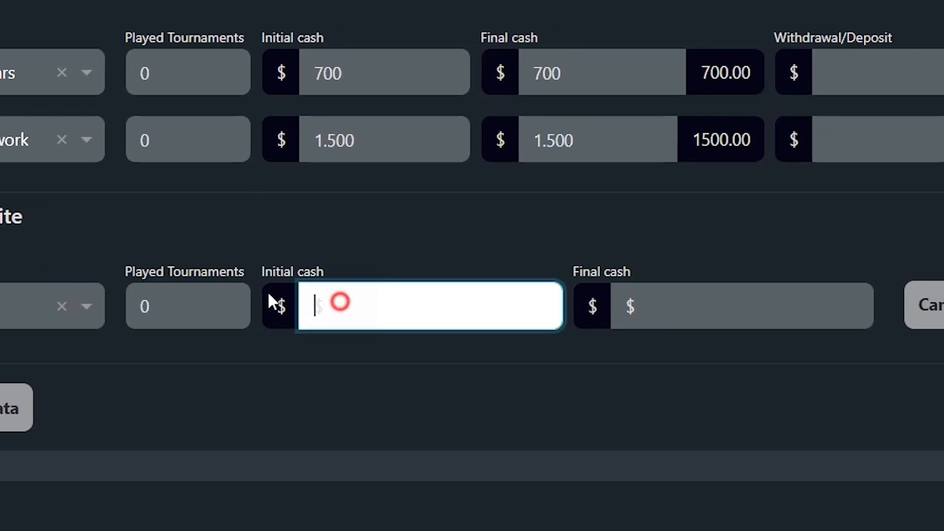
pyautogui.write('100')
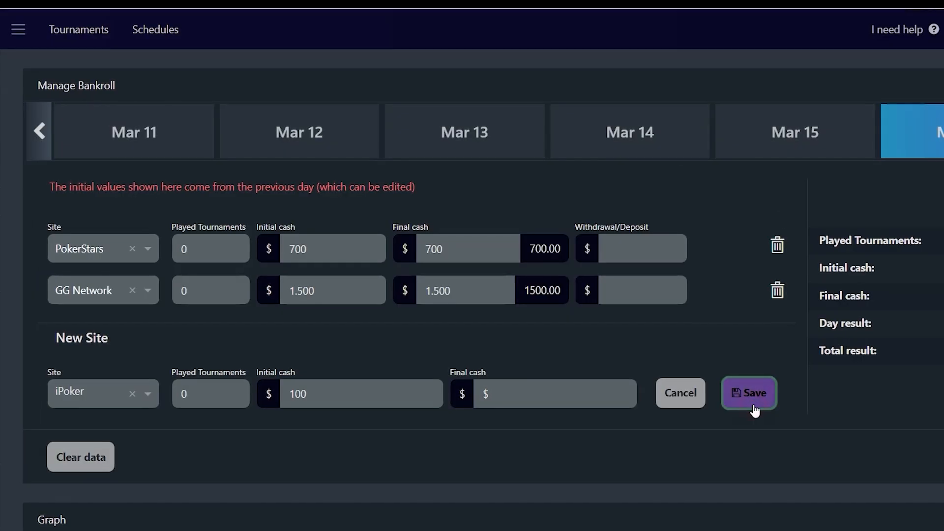
pyautogui.click(754, 410)
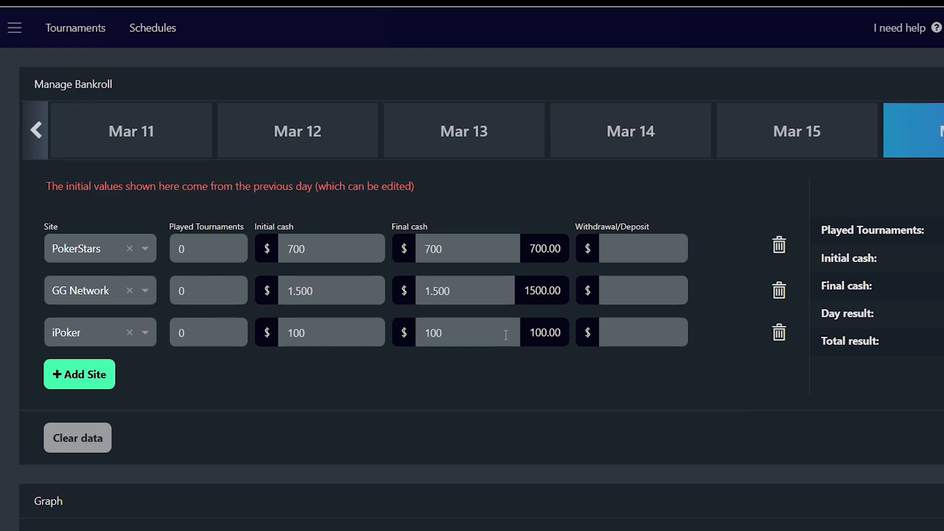
# Set iPoker's final cash to 600 for the day and check the total result graph
pyautogui.doubleClick(455, 334)
pyautogui.write('600')
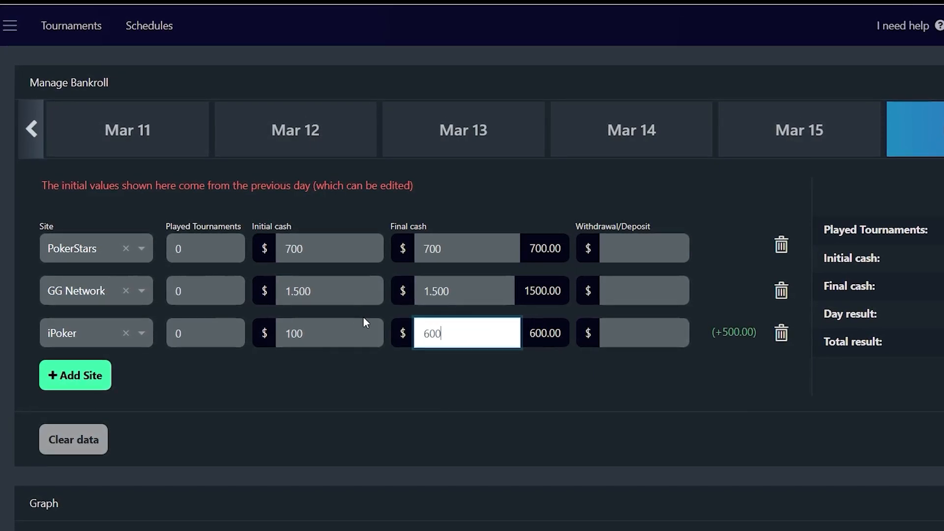
pyautogui.click(924, 395)
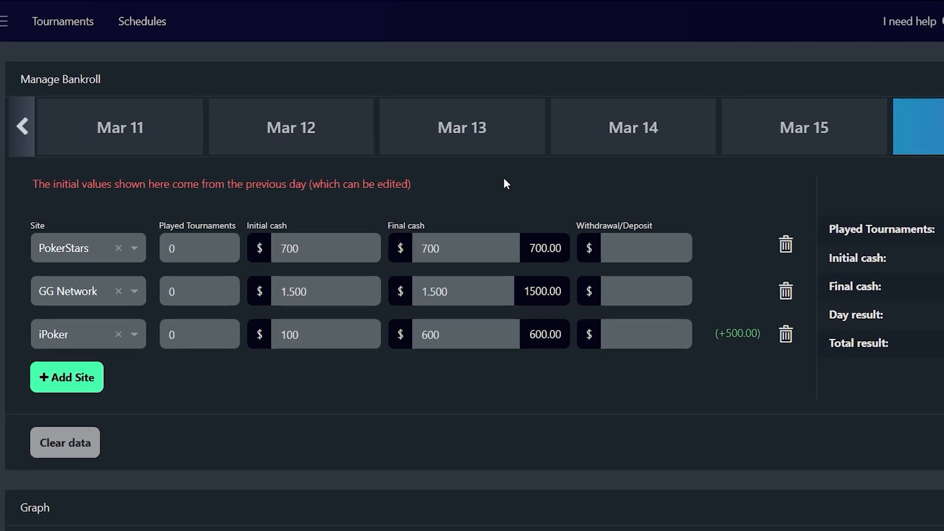
pyautogui.scroll(-2, 491, 308)
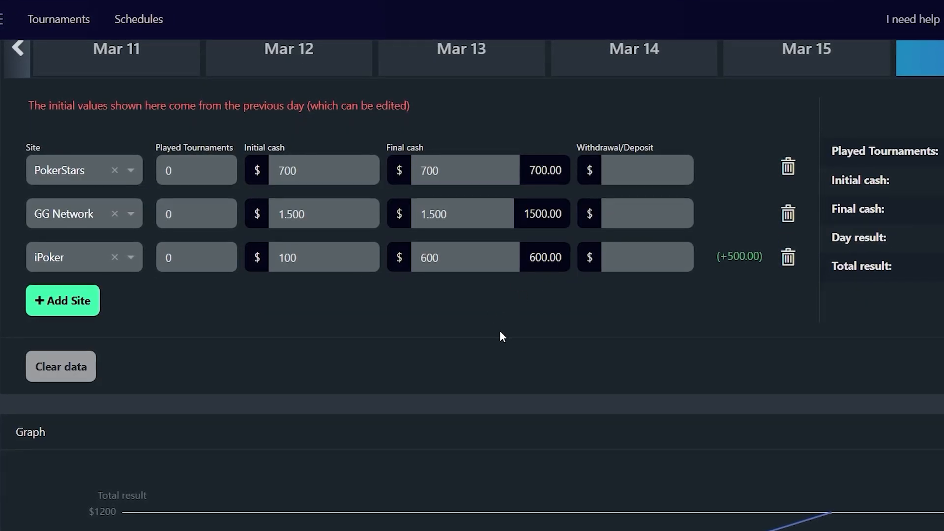
pyautogui.scroll(2, 502, 334)
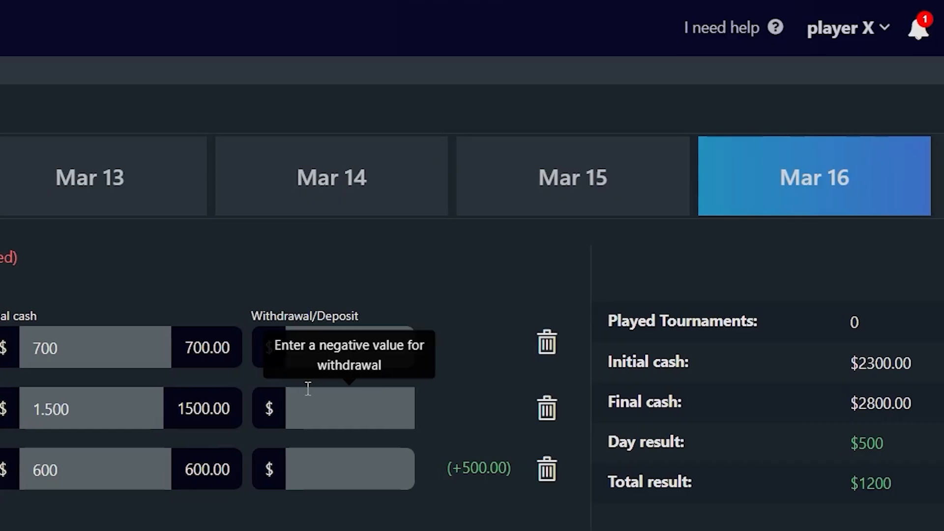
# Look through the bankroll entries of the previous days, starting with Mar 15, and examine the total result graph
pyautogui.click(526, 184)
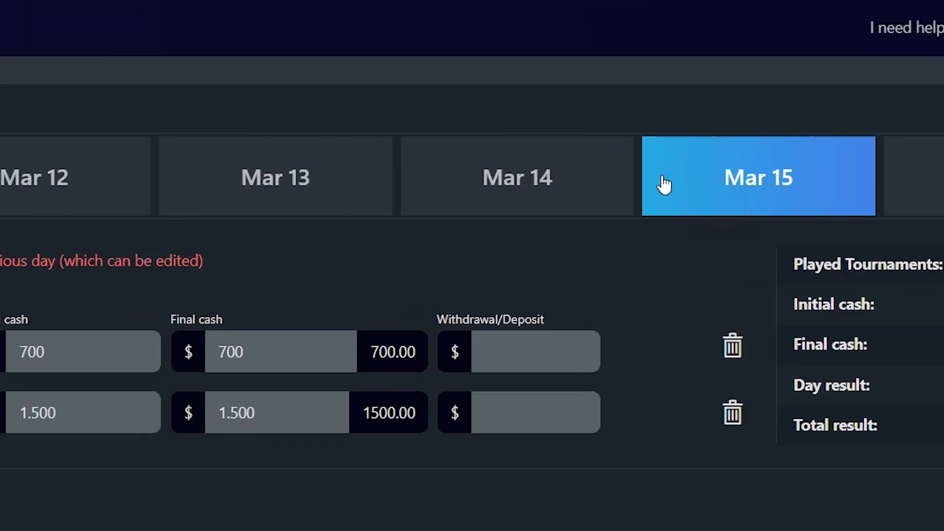
pyautogui.click(387, 196)
pyautogui.click(301, 179)
pyautogui.click(98, 185)
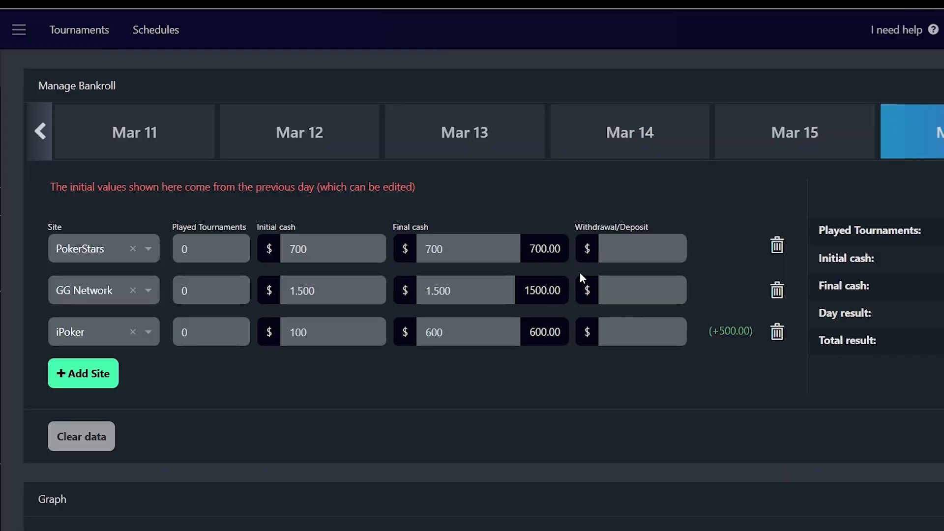
pyautogui.scroll(-7, 698, 288)
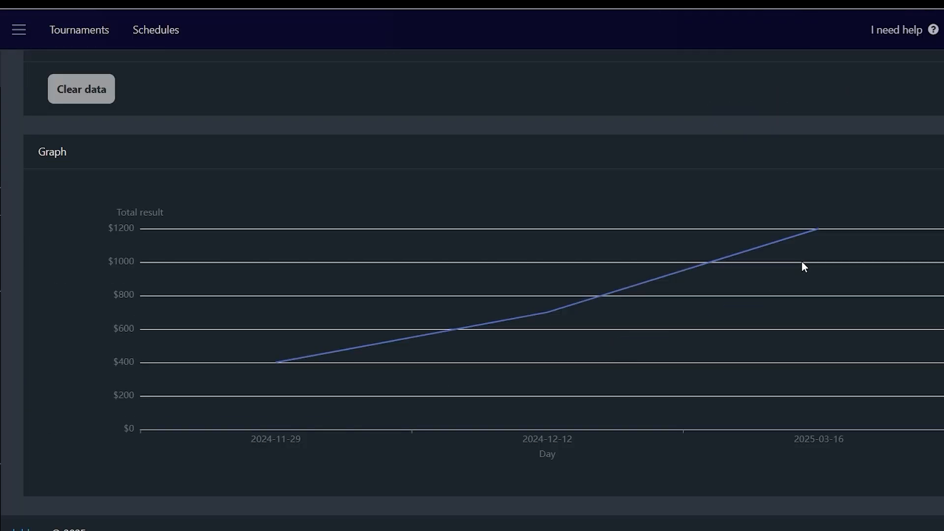
pyautogui.scroll(7, 794, 280)
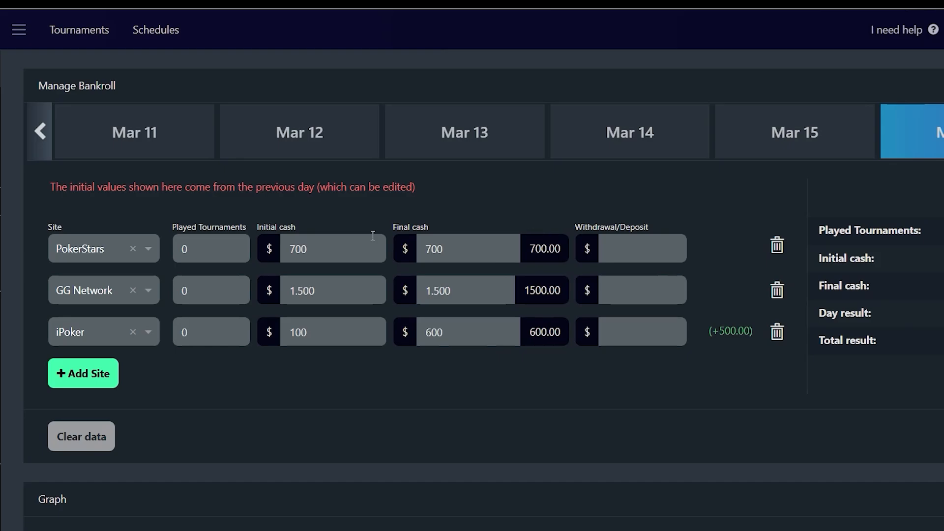
# Open the tournament list, collapse the navigation sidebar and look over the listed tournaments
pyautogui.click(107, 332)
pyautogui.click(111, 414)
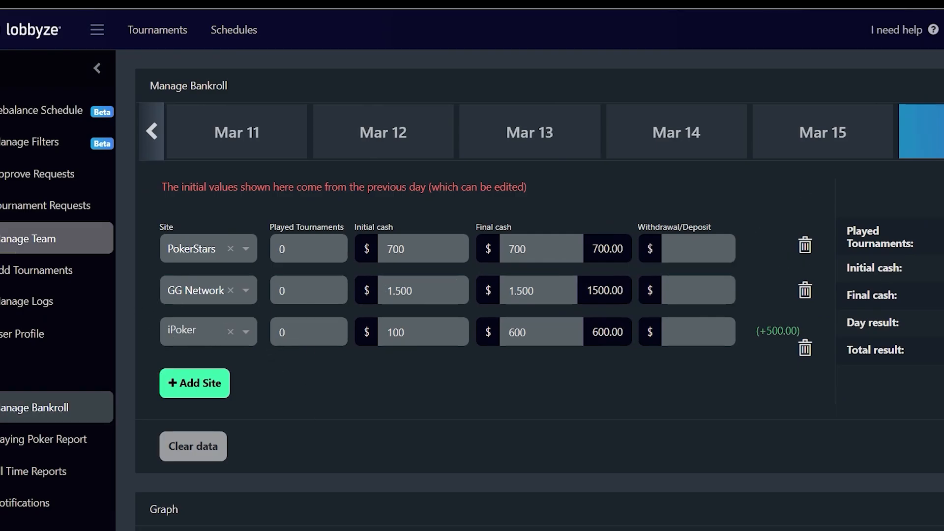
pyautogui.scroll(3, 69, 315)
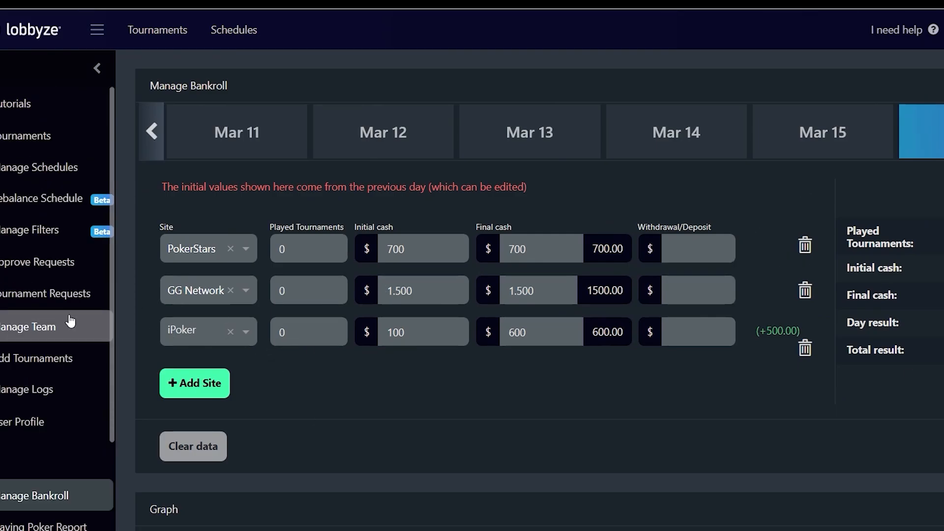
pyautogui.click(40, 129)
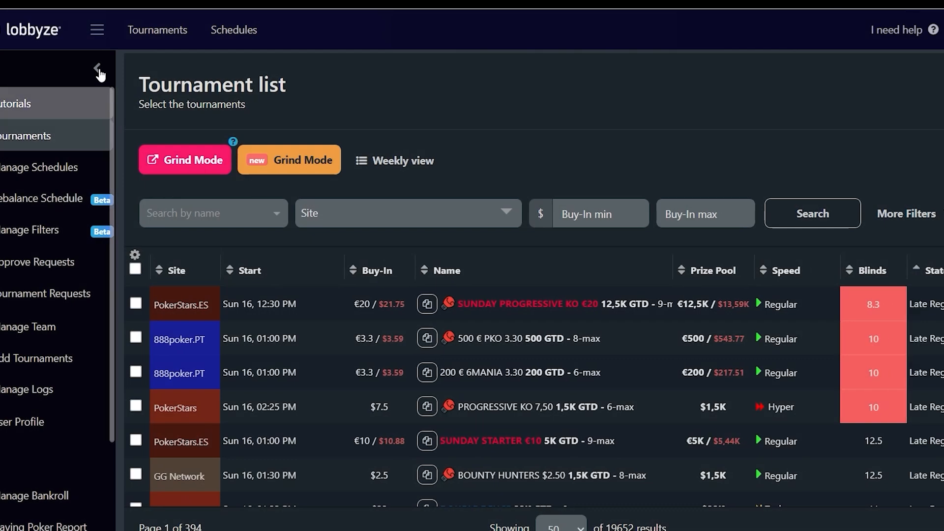
pyautogui.click(98, 67)
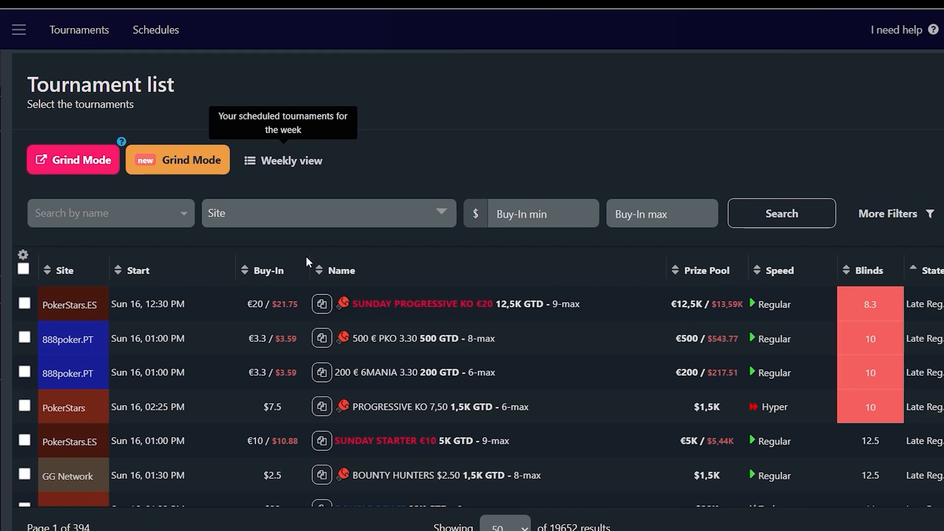
pyautogui.scroll(-4, 39, 290)
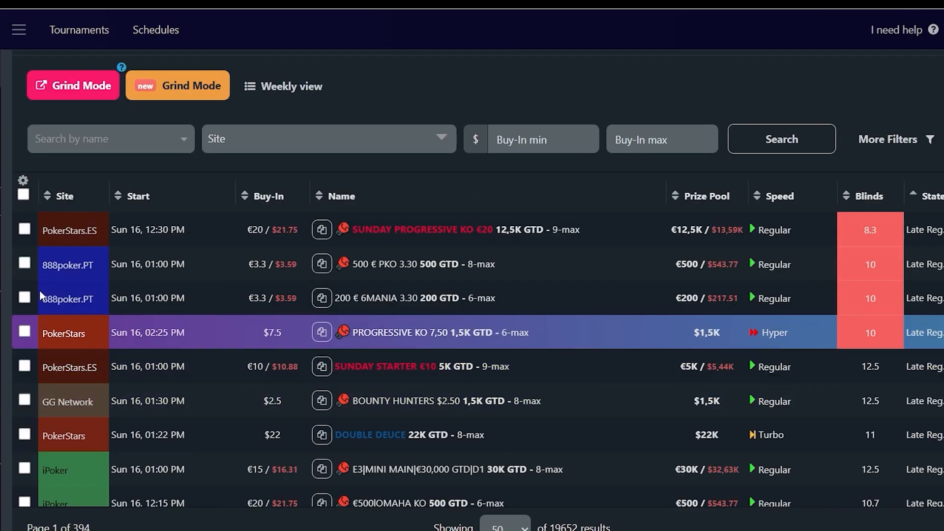
pyautogui.scroll(2, 362, 323)
pyautogui.scroll(2, 760, 338)
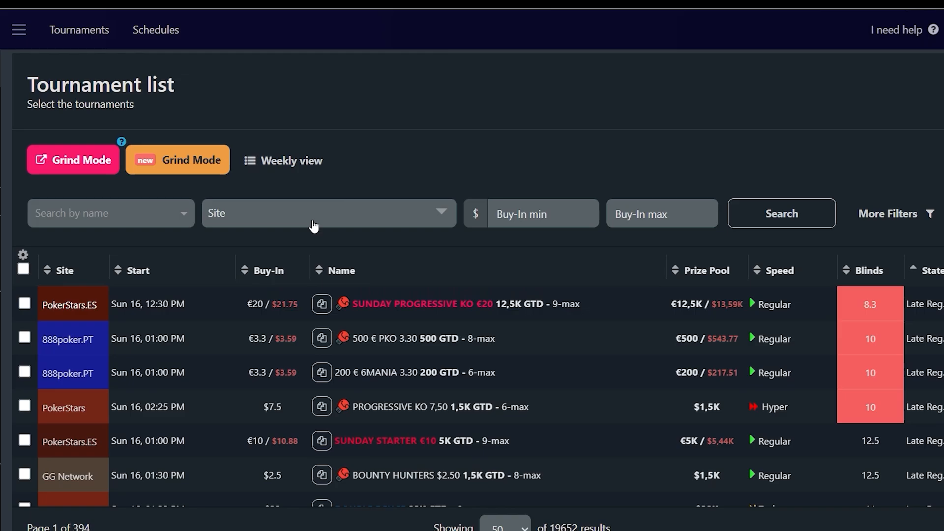
# Filter the tournaments by the PokerStars site with a buy-in from 1 to 7
pyautogui.click(264, 227)
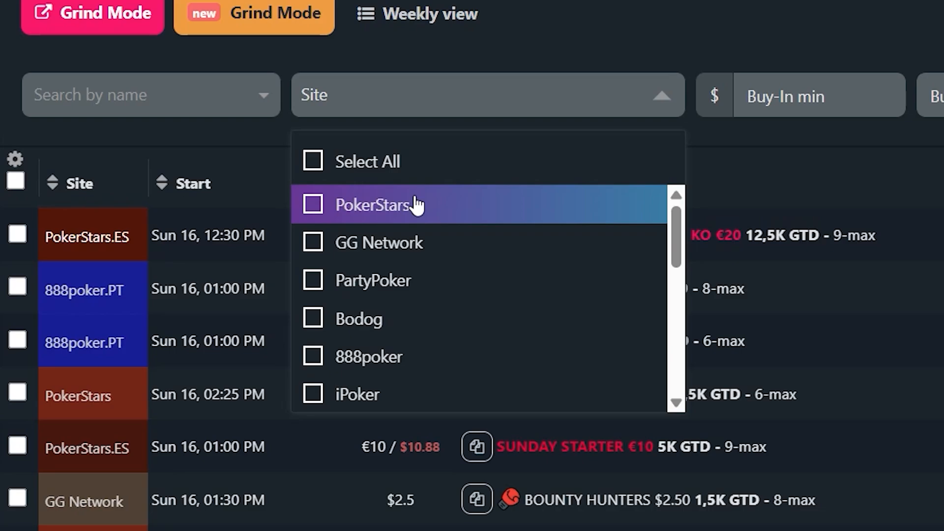
pyautogui.click(415, 204)
pyautogui.click(782, 89)
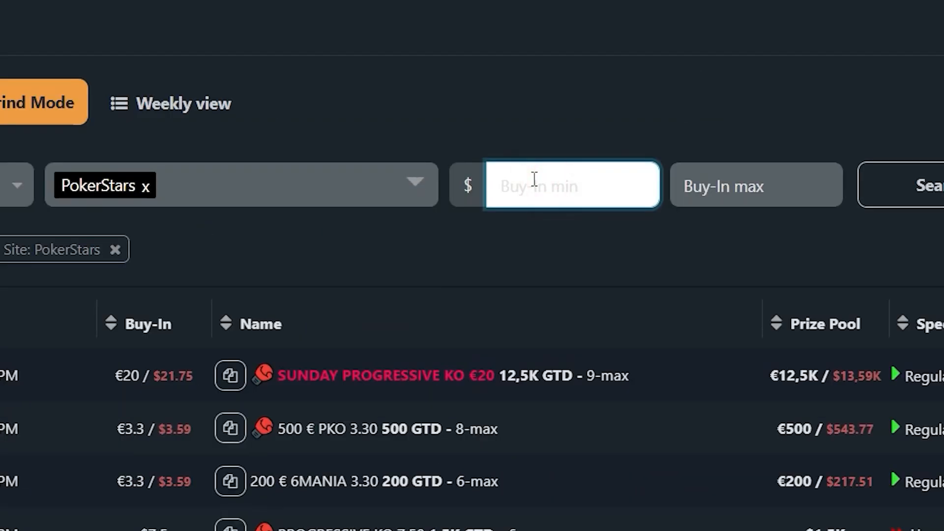
pyautogui.write('1')
pyautogui.press('Tab')
pyautogui.write('7')
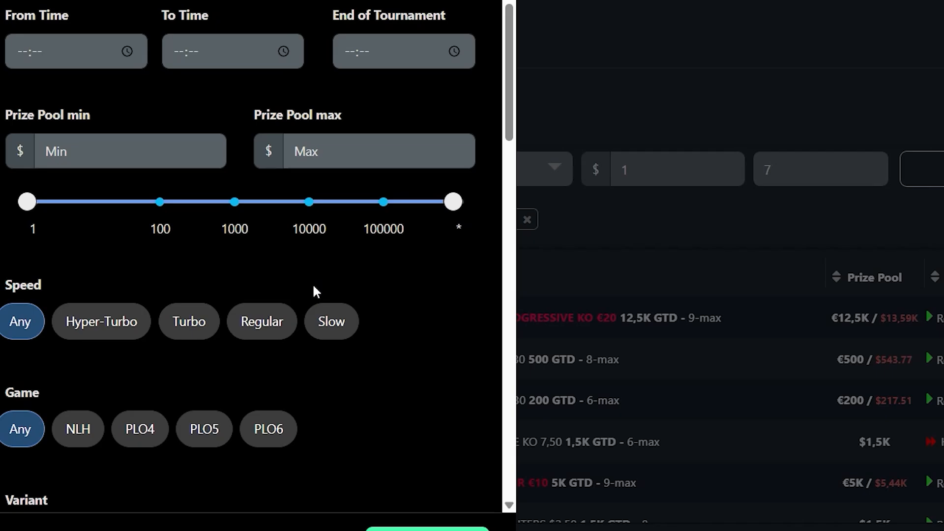
# Add the Hyper-Turbo speed to the filter and save it as "ps hyper"
pyautogui.click(101, 321)
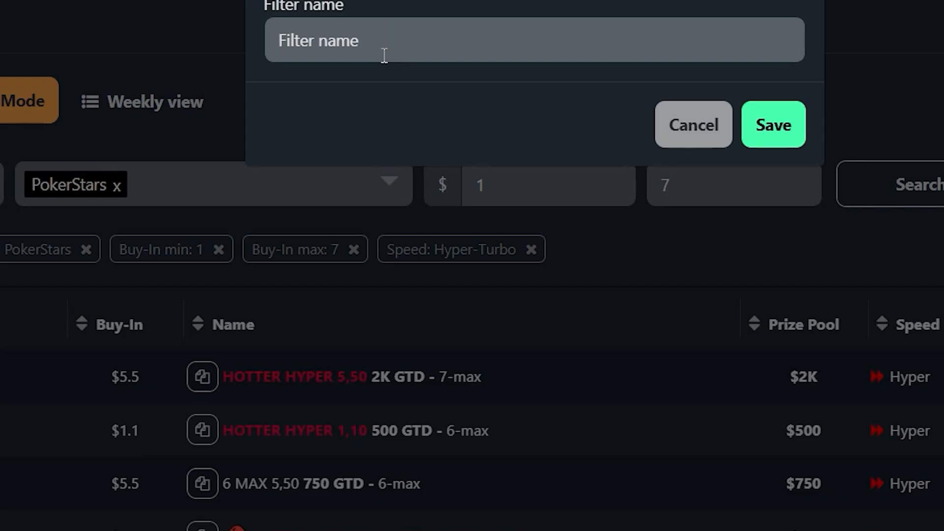
pyautogui.click(384, 55)
pyautogui.write('ps')
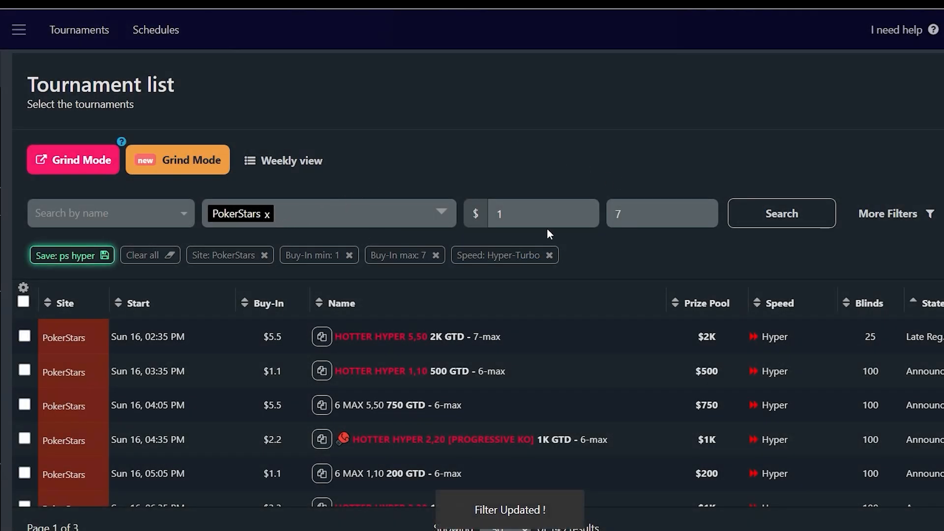
# Raise the maximum buy-in to 12 and replace the Hyper-Turbo speed with Regular and Slow
pyautogui.click(644, 215)
pyautogui.write('12')
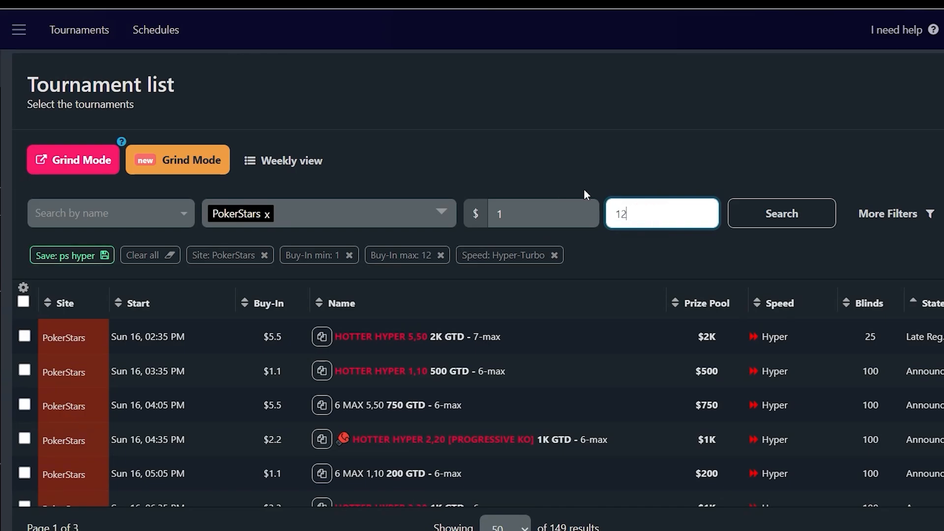
pyautogui.click(630, 135)
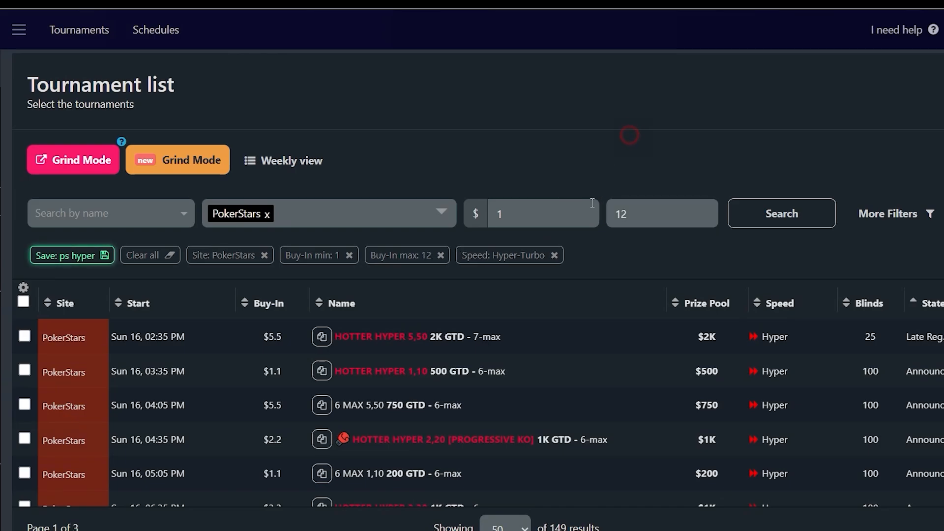
pyautogui.click(910, 213)
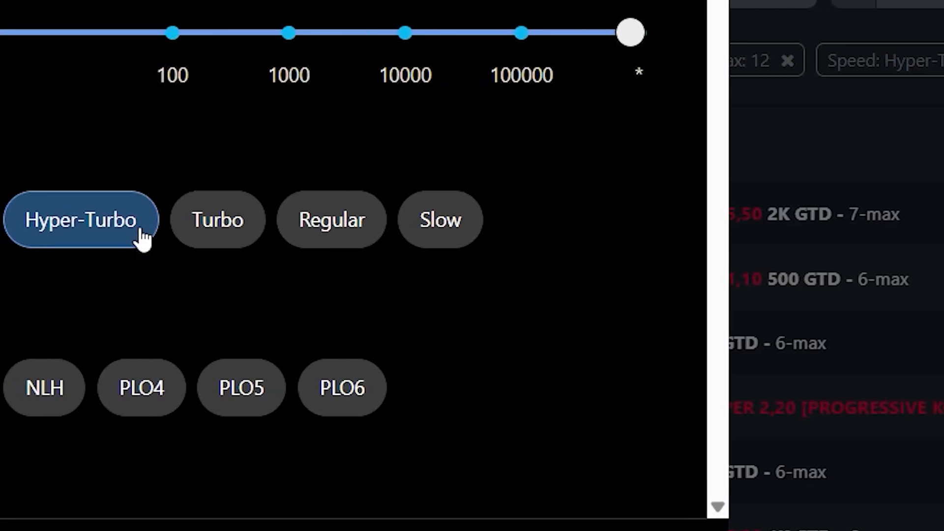
pyautogui.click(143, 236)
pyautogui.click(340, 222)
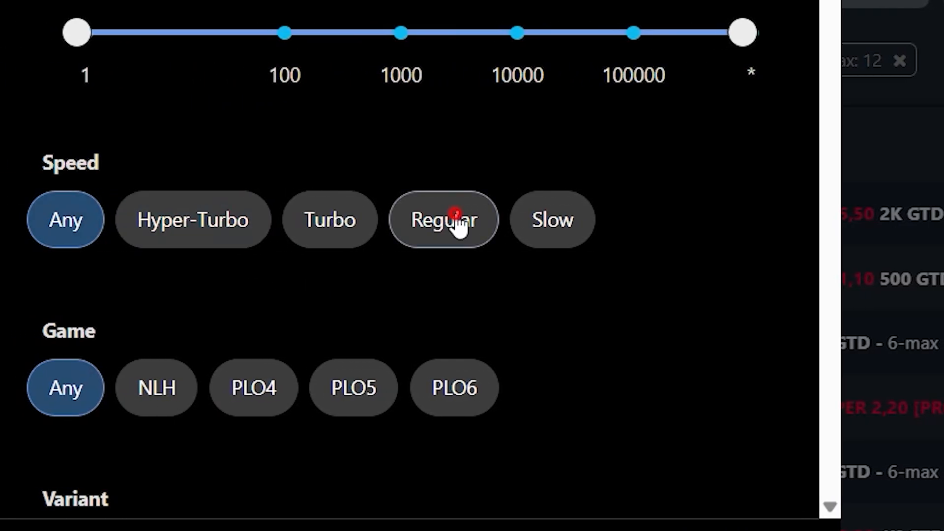
pyautogui.click(430, 226)
# Save the current filter under the name "ps regulares"
pyautogui.click(84, 248)
pyautogui.hotkey('ctrl', 'shift', 'Left')
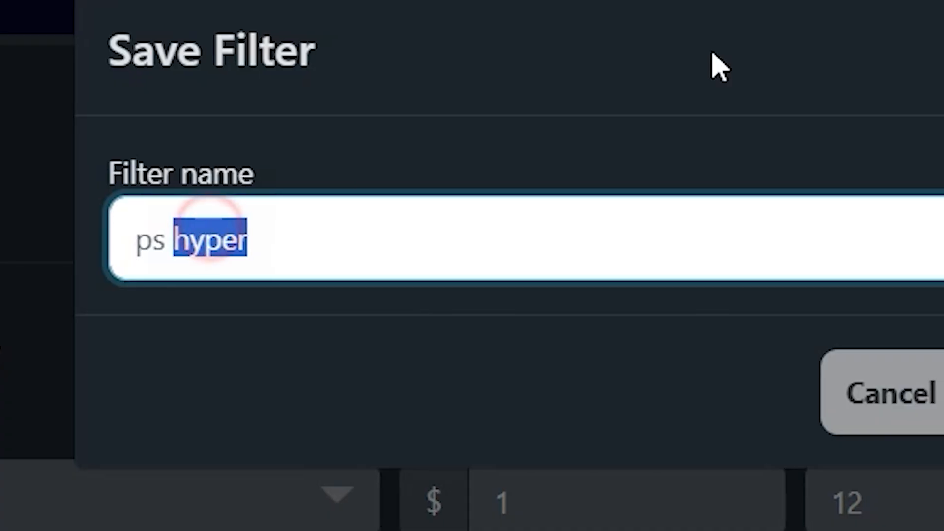
pyautogui.write('regulares')
pyautogui.press('Return')
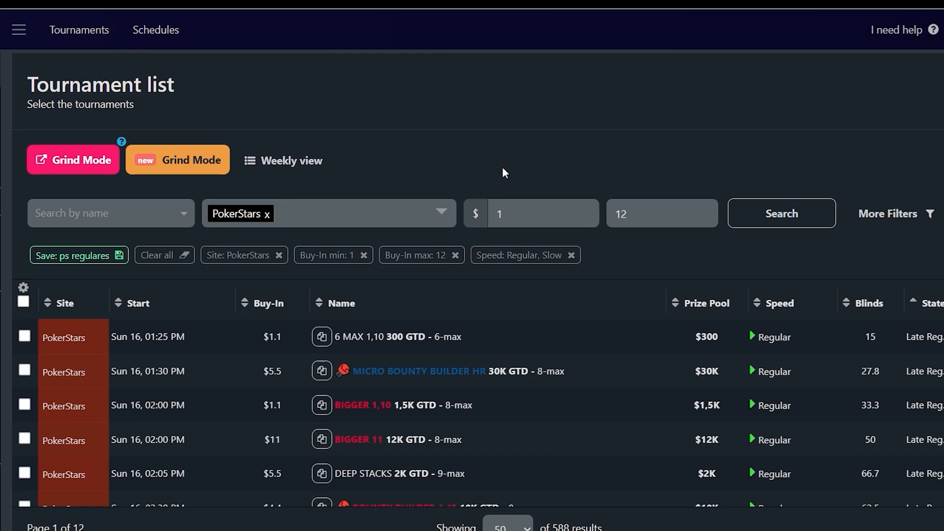
# Replace the PokerStars site filter with GG Network, search, and set the maximum buy-in to 15
pyautogui.click(268, 215)
pyautogui.click(291, 215)
pyautogui.click(272, 309)
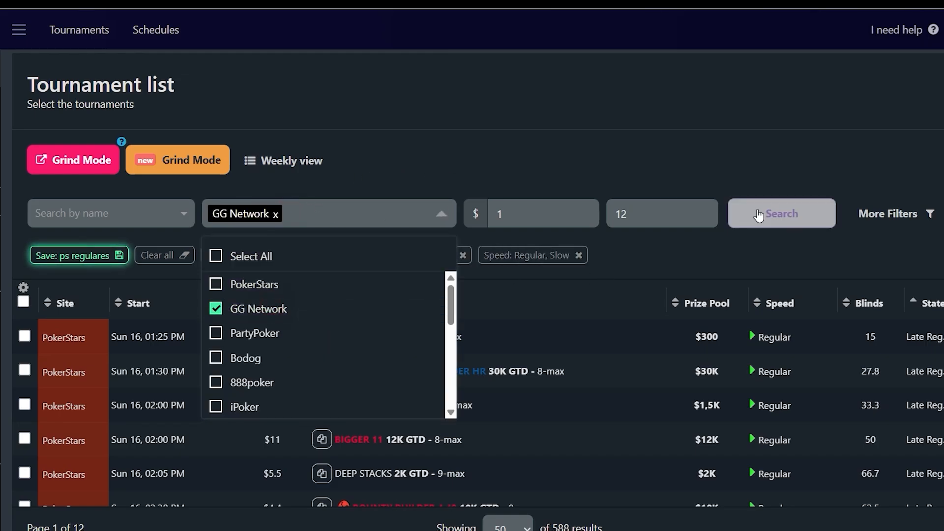
pyautogui.click(782, 213)
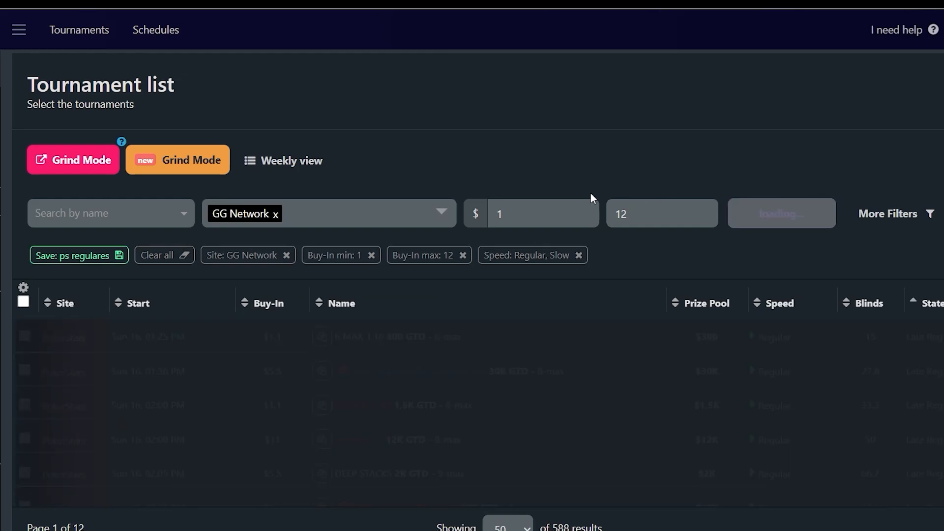
pyautogui.doubleClick(661, 213)
pyautogui.write('15')
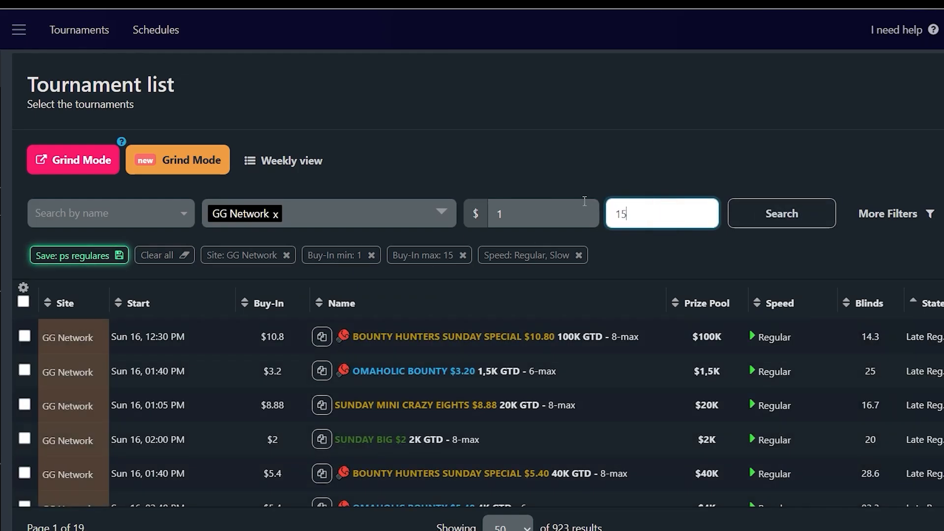
# Save the current GG Network filter under the name "gg regulares"
pyautogui.click(79, 254)
pyautogui.click(370, 120)
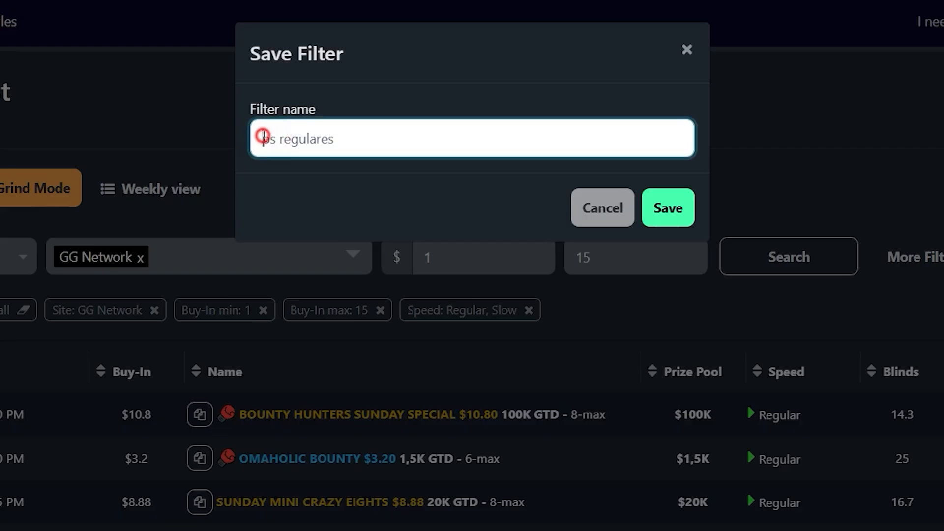
pyautogui.press('Delete')
pyautogui.press('Delete')
pyautogui.write('gg regulares')
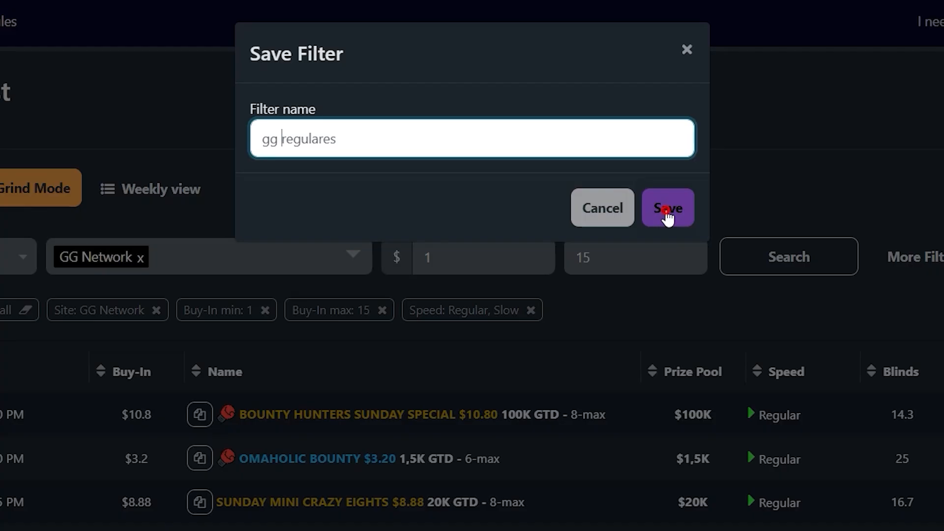
pyautogui.click(666, 212)
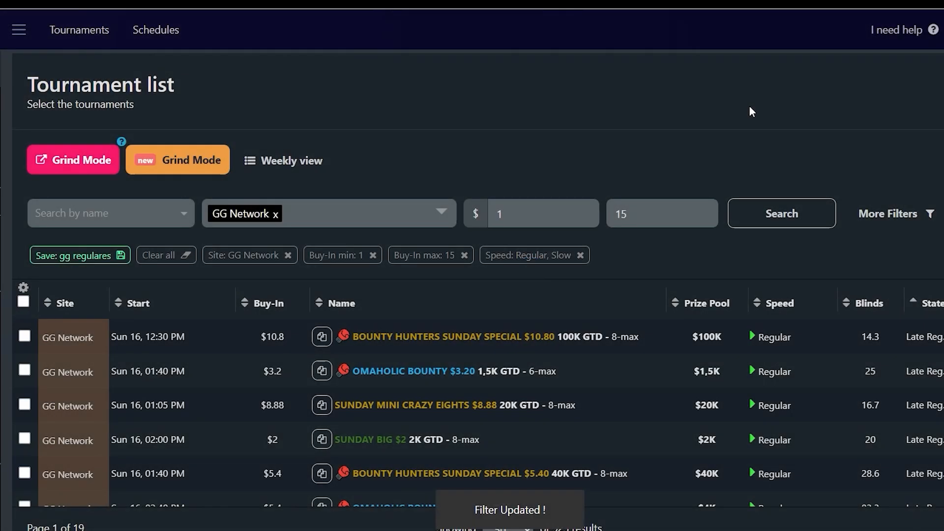
# Replace the Regular and Slow speeds with Turbo and Hyper-Turbo, and set the maximum buy-in to 10
pyautogui.click(902, 213)
pyautogui.click(255, 337)
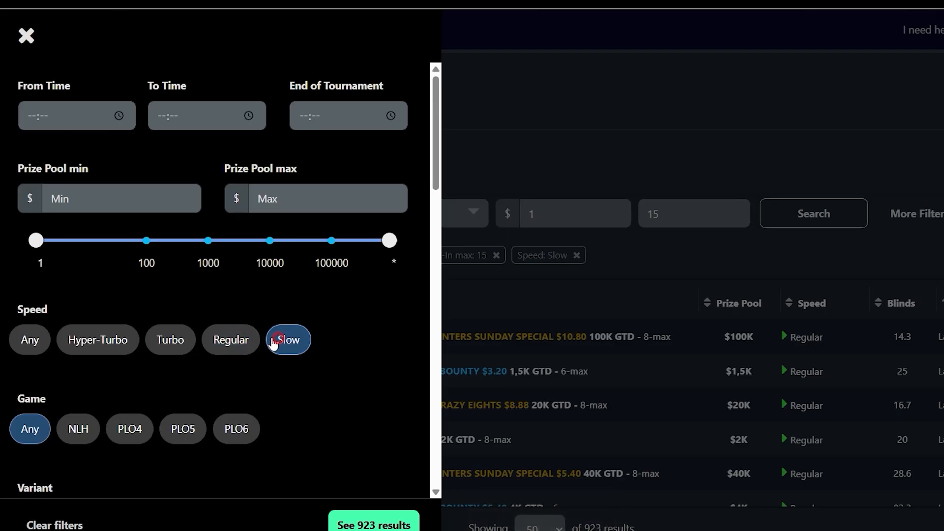
pyautogui.click(283, 338)
pyautogui.click(177, 338)
pyautogui.click(85, 344)
pyautogui.click(827, 108)
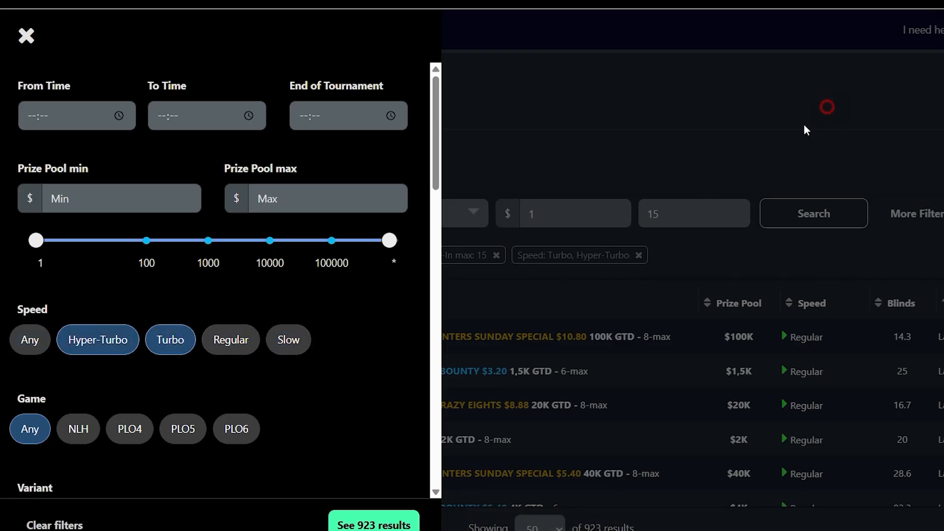
pyautogui.moveTo(634, 215); pyautogui.dragTo(562, 198)
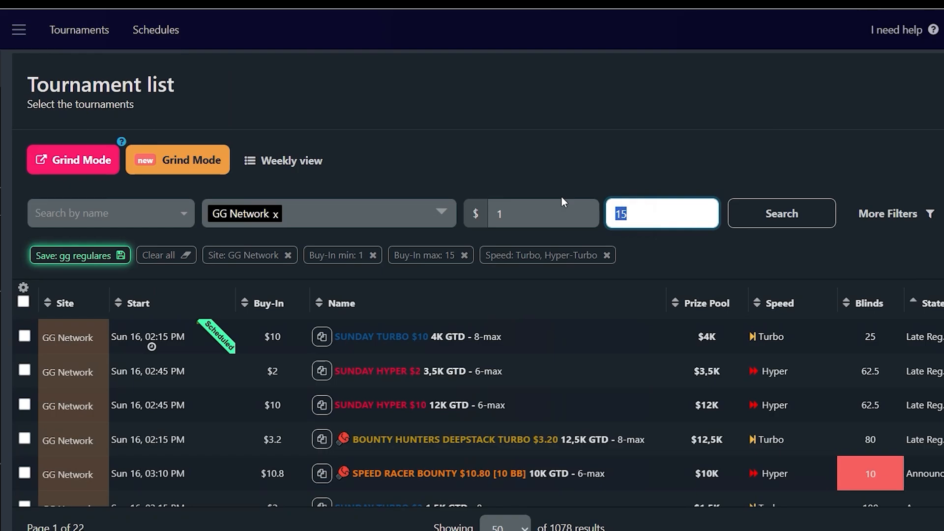
pyautogui.write('10')
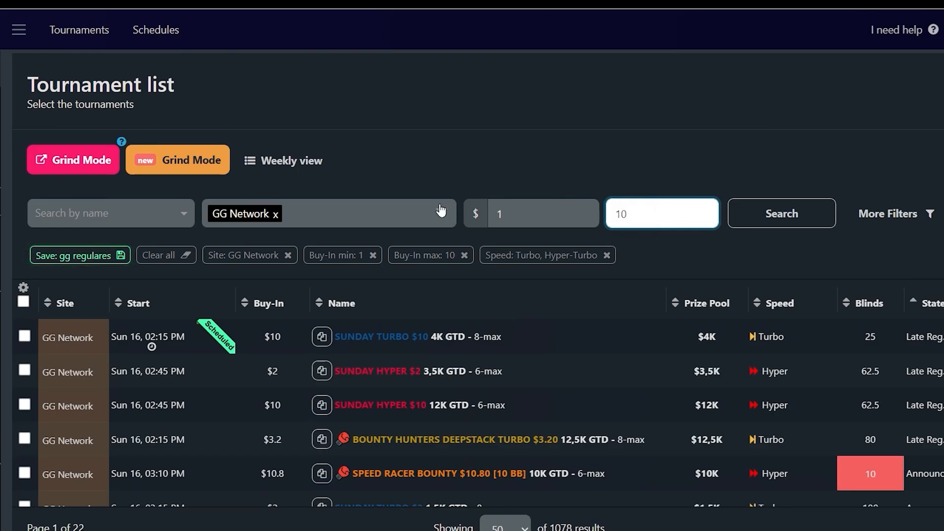
# Save the current filter under the name "gg rapidos"
pyautogui.click(79, 255)
pyautogui.doubleClick(415, 124)
pyautogui.write('rapid')
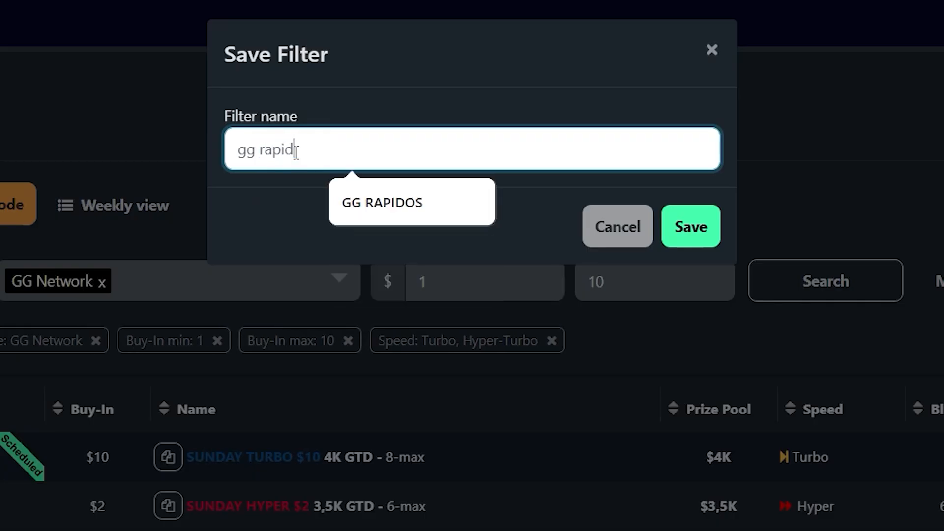
pyautogui.write('os')
pyautogui.click(691, 227)
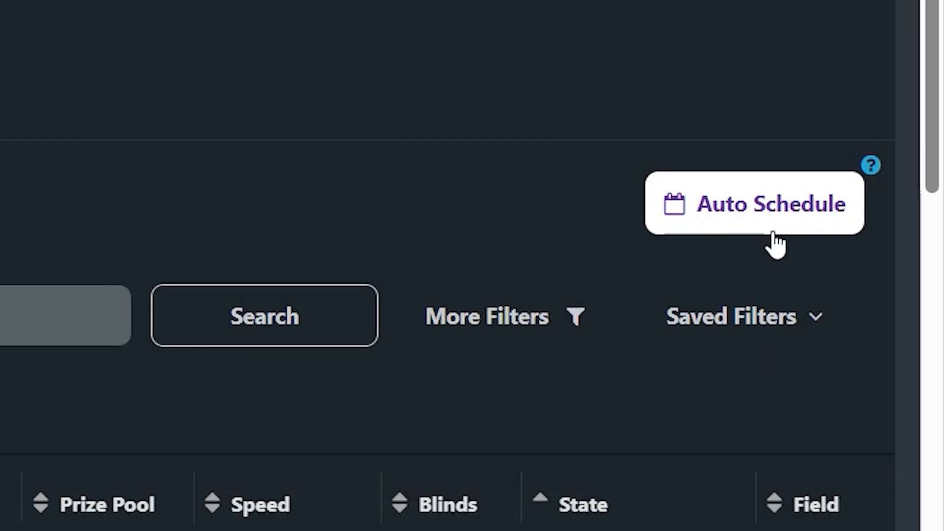
# Open Auto Schedule and enable automatic scheduling for all saved filters
pyautogui.click(770, 226)
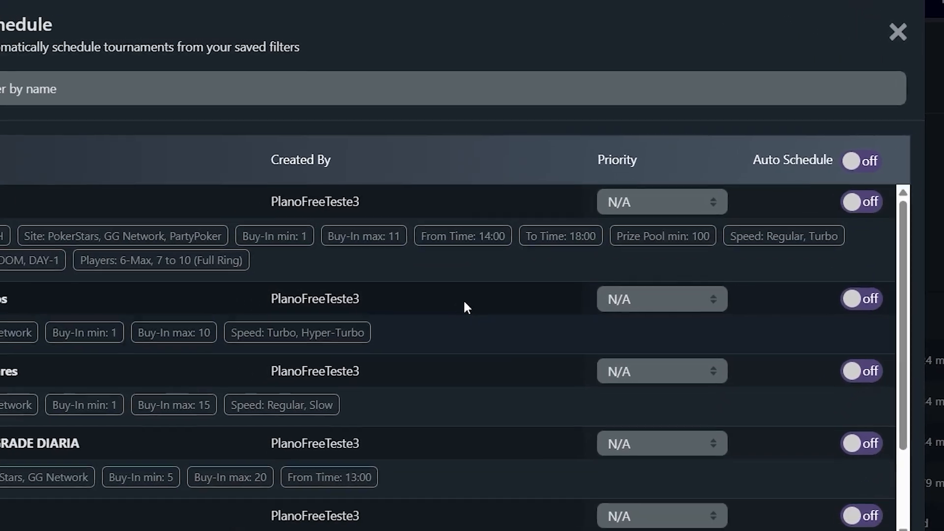
pyautogui.scroll(-3, 466, 287)
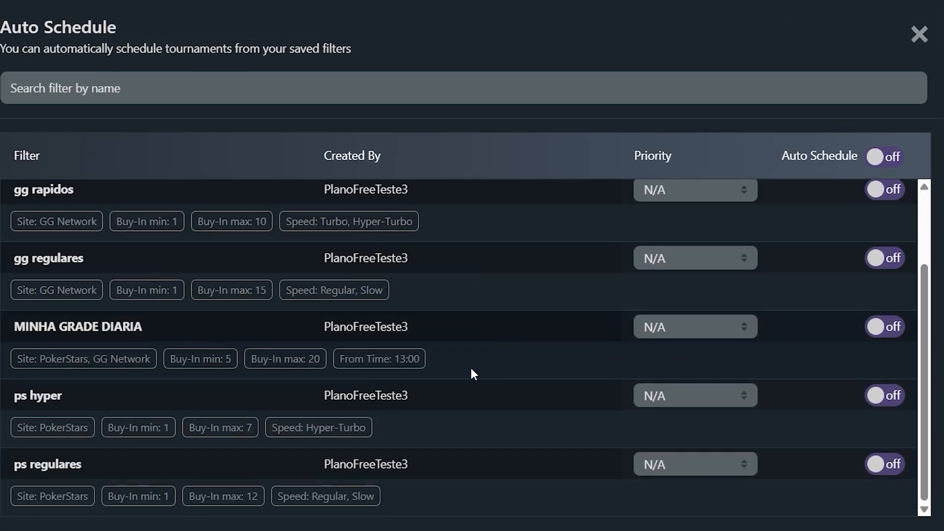
pyautogui.scroll(2, 473, 369)
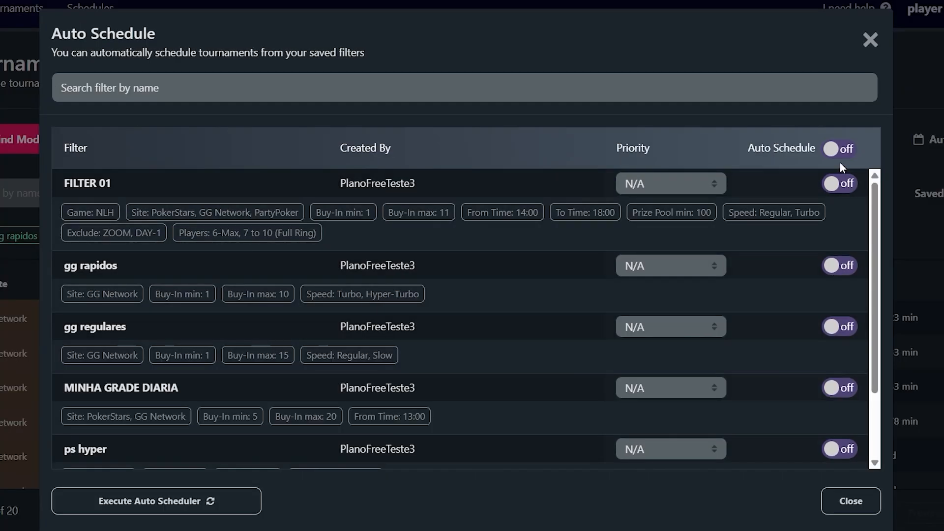
pyautogui.click(839, 150)
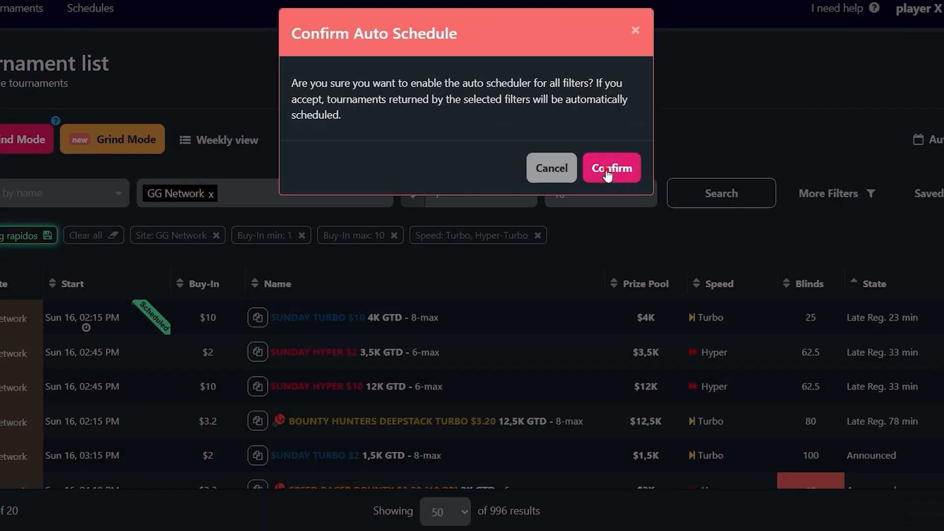
pyautogui.click(612, 168)
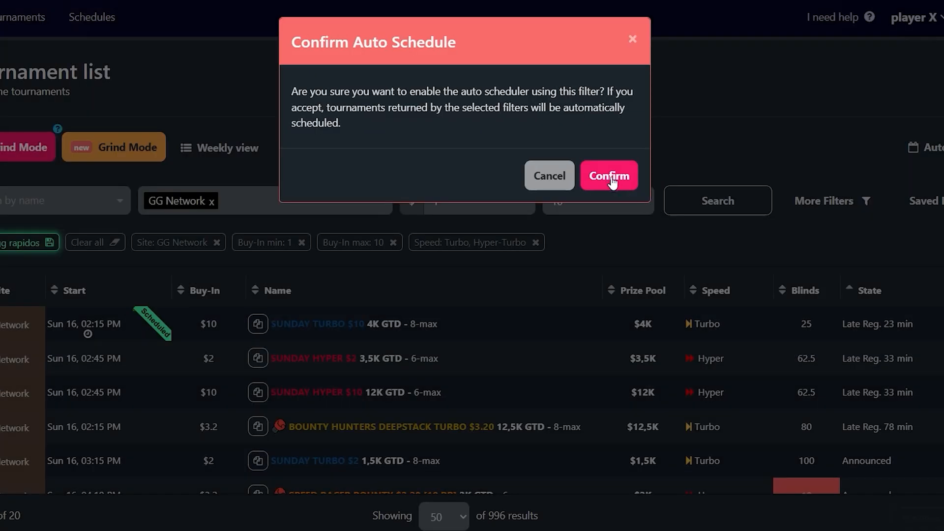
pyautogui.click(610, 177)
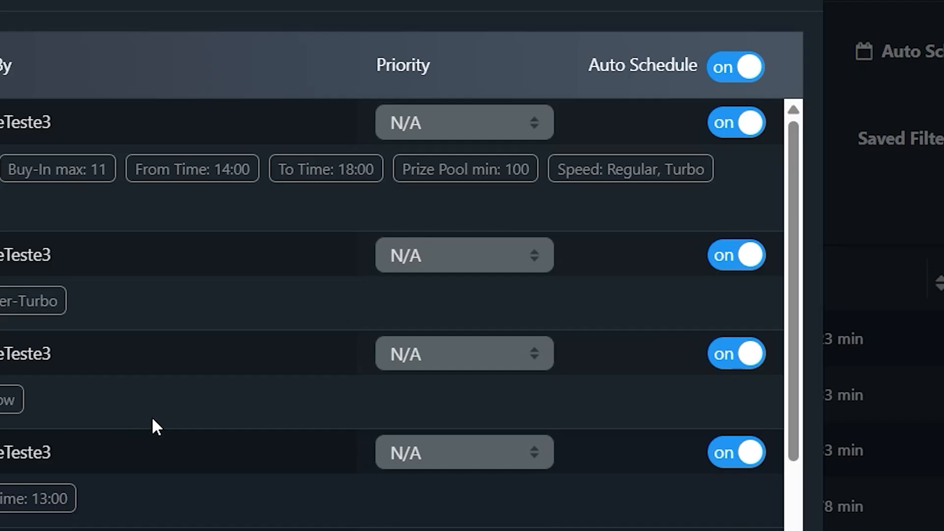
# Set the filter priorities: ps regulares 10 - HIGH, ps hyper 5 - MEDIUM, gg regulares 10 - HIGH, gg rapidos 4 - LOW
pyautogui.scroll(-2, 624, 329)
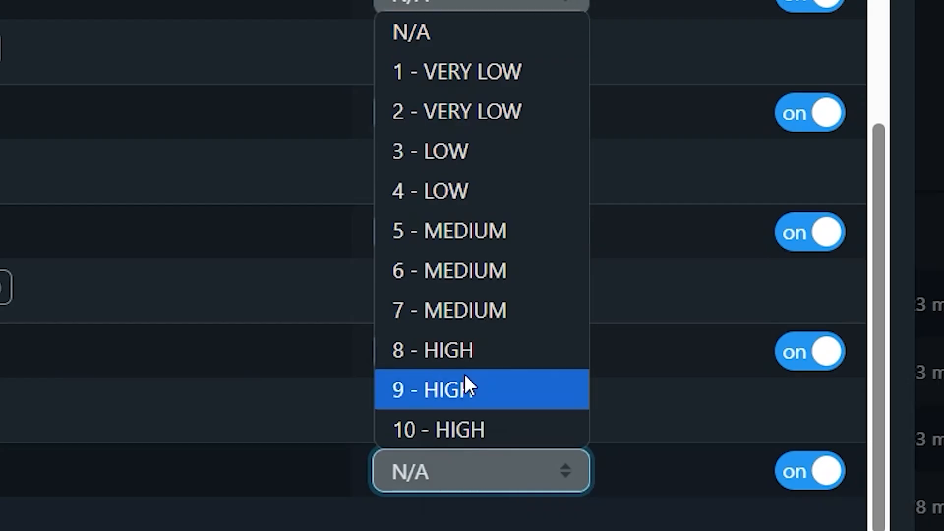
pyautogui.click(465, 423)
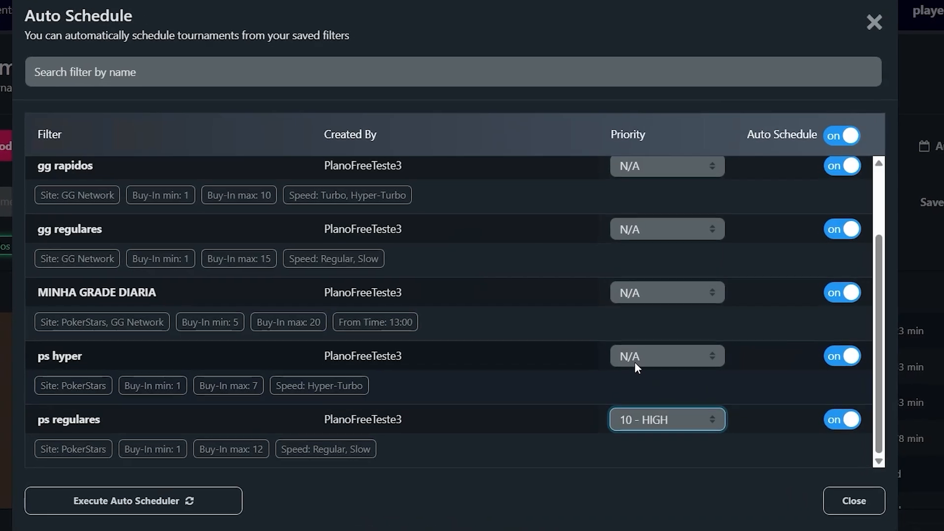
pyautogui.click(635, 367)
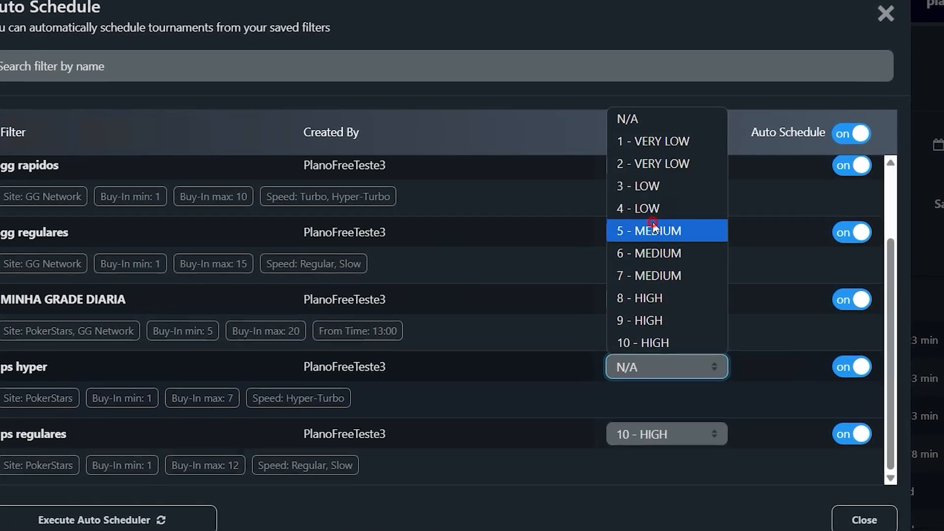
pyautogui.click(649, 226)
pyautogui.click(645, 235)
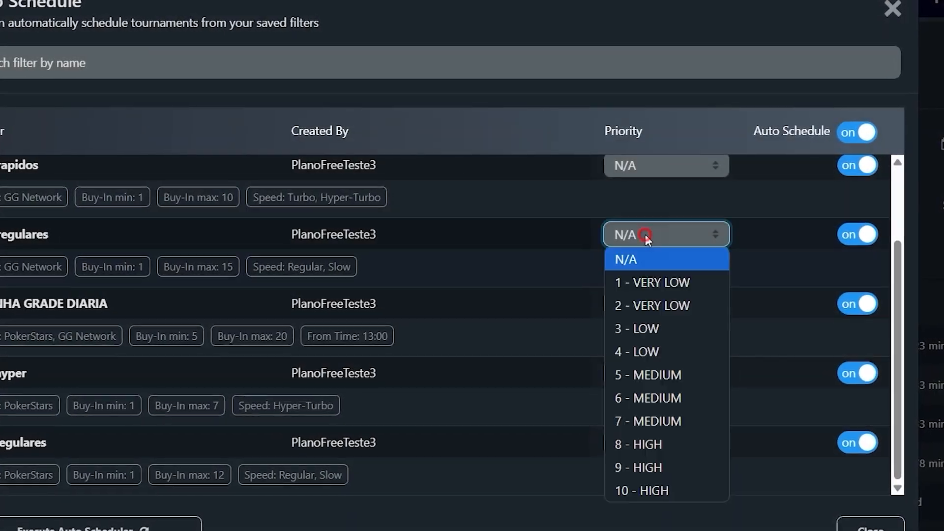
pyautogui.click(656, 493)
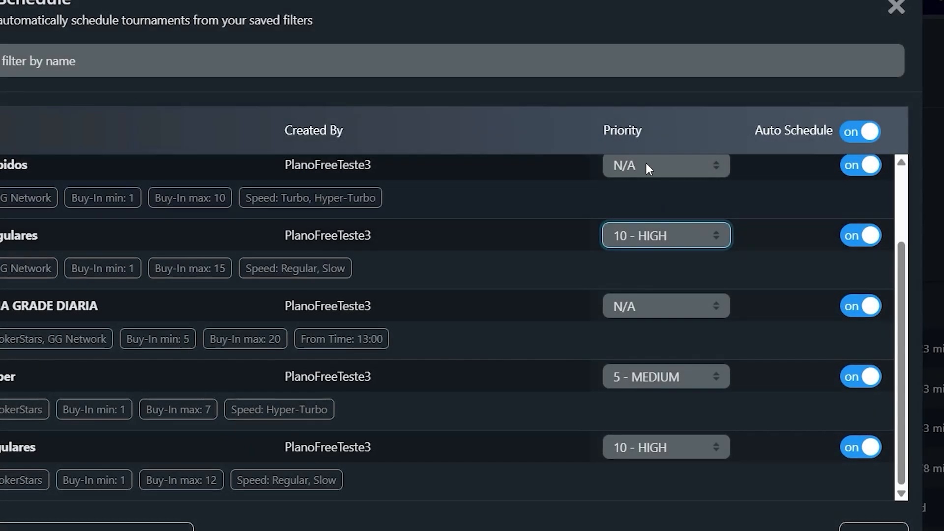
pyautogui.click(646, 164)
pyautogui.click(639, 286)
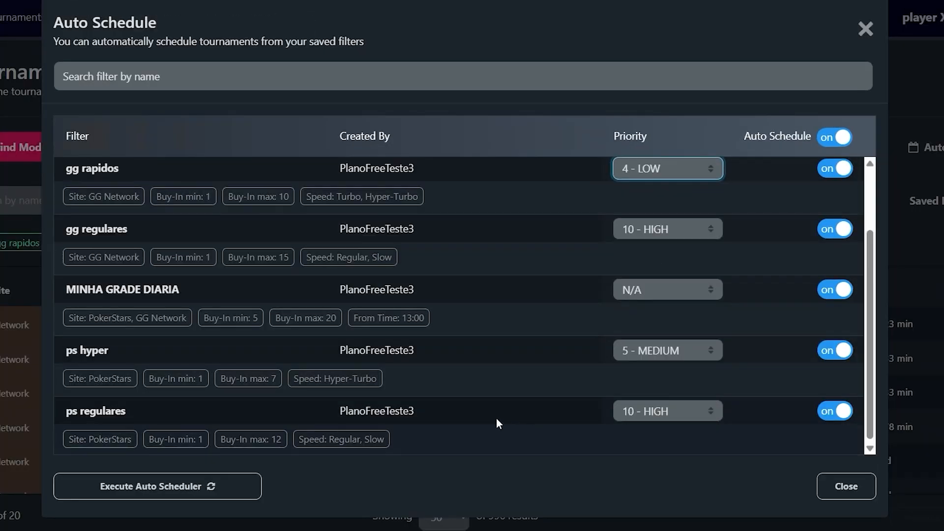
# Execute the auto scheduler for the enabled filters and close the Auto Schedule dialog
pyautogui.click(180, 486)
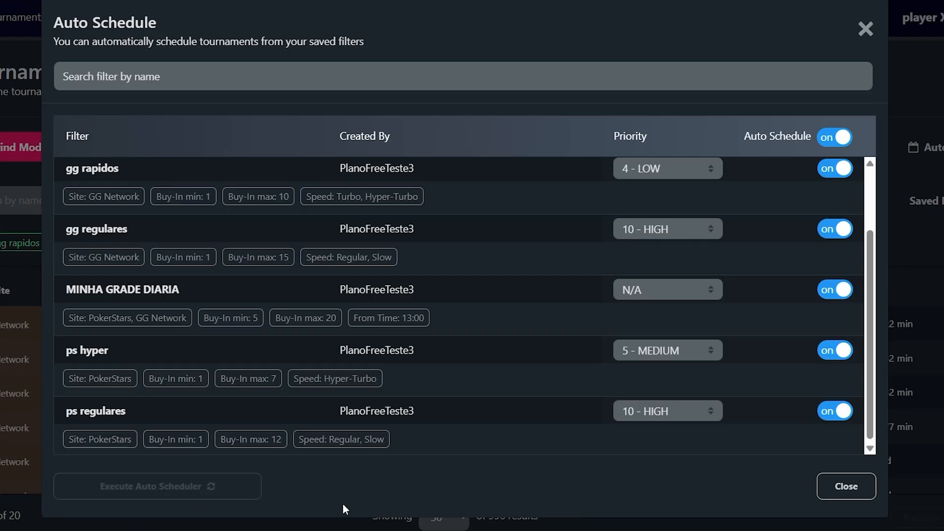
pyautogui.scroll(3, 712, 275)
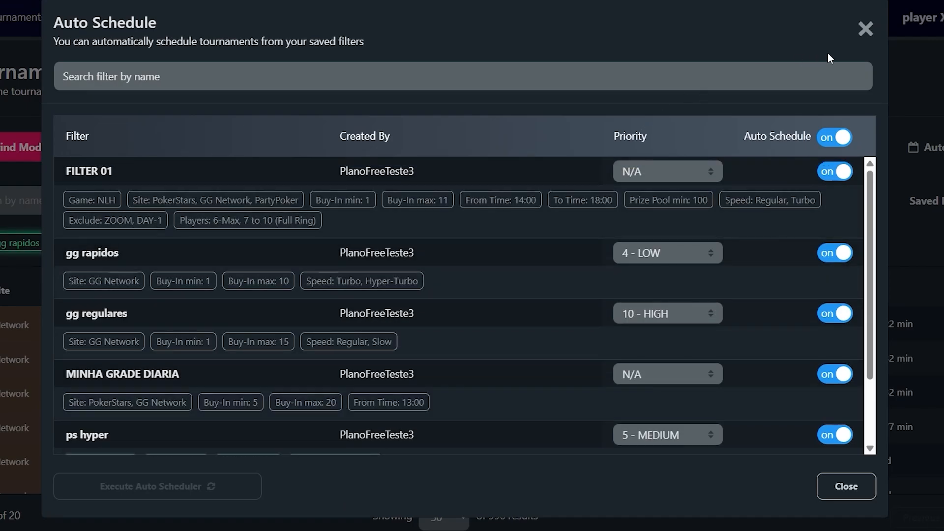
pyautogui.click(865, 29)
# Check the tournament list for automatically scheduled entries and review the saved filters and priorities in Auto Schedule
pyautogui.scroll(-5, 247, 220)
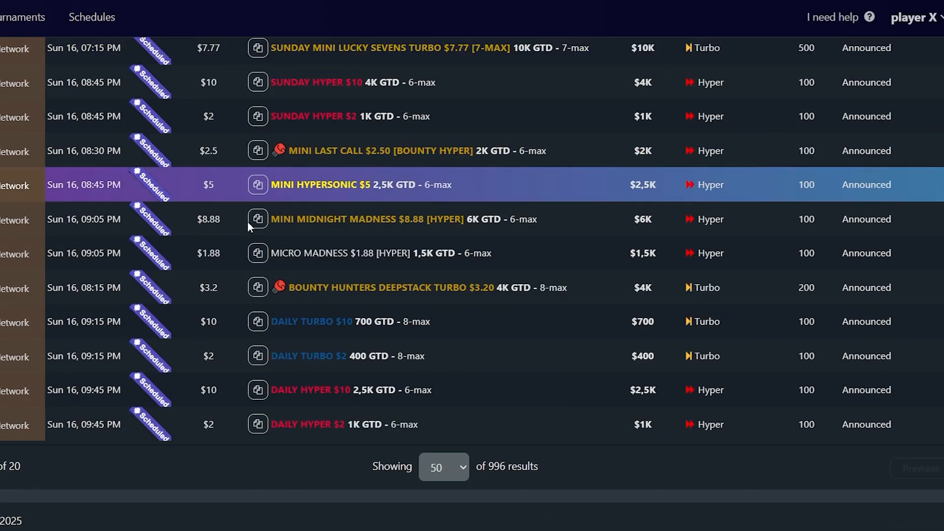
pyautogui.scroll(10, 247, 220)
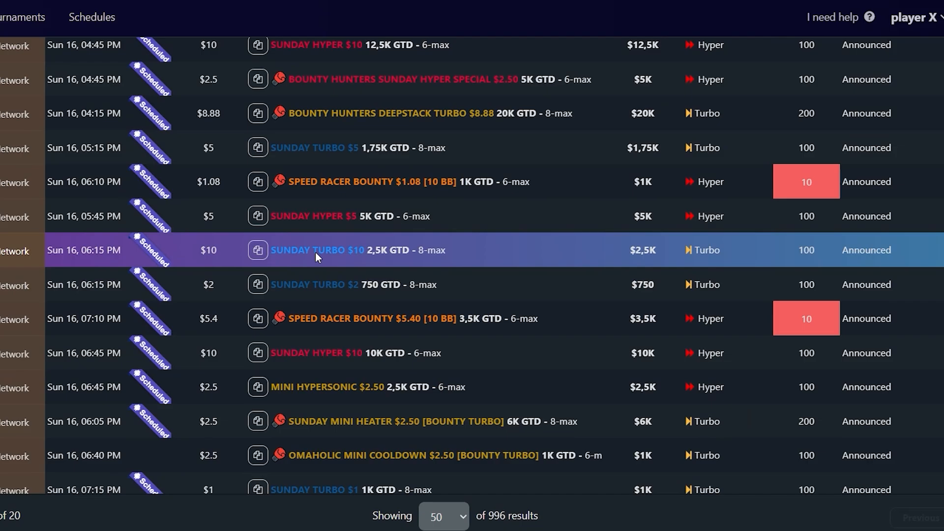
pyautogui.scroll(10, 315, 252)
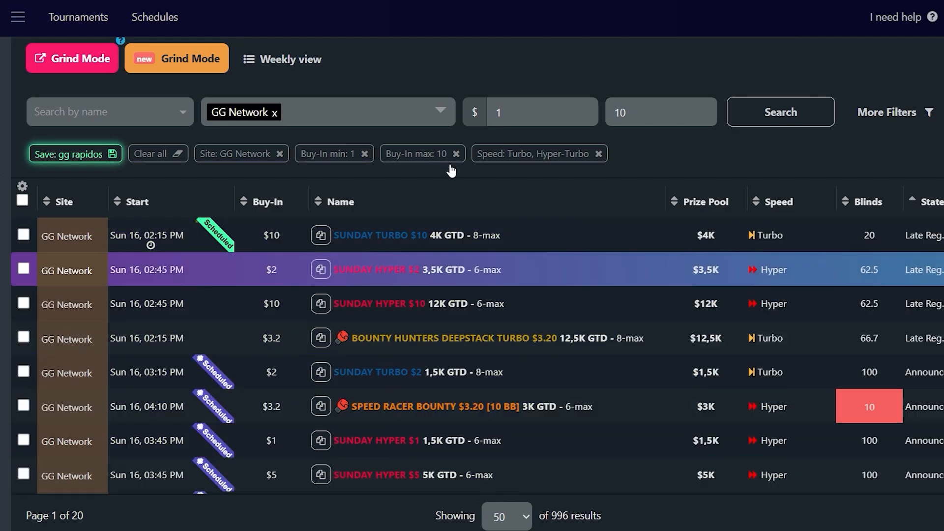
pyautogui.scroll(2, 570, 256)
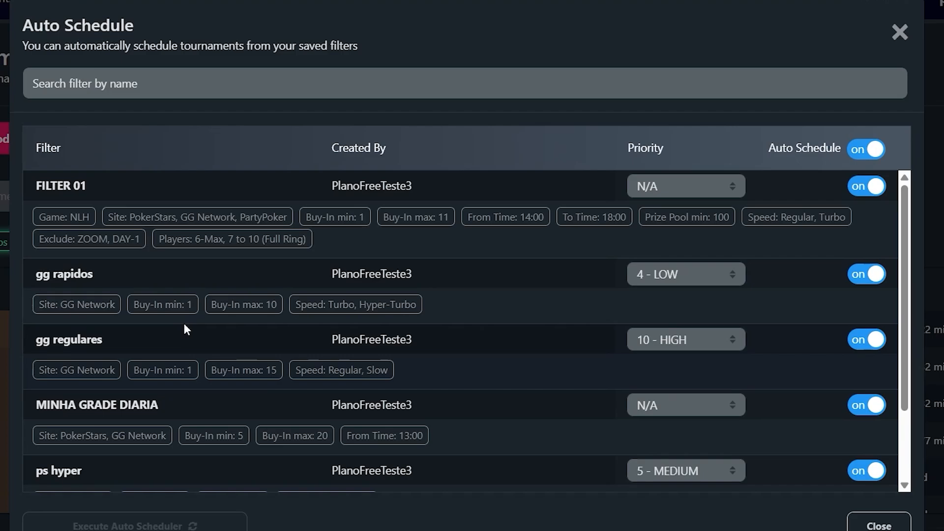
pyautogui.scroll(-2, 206, 310)
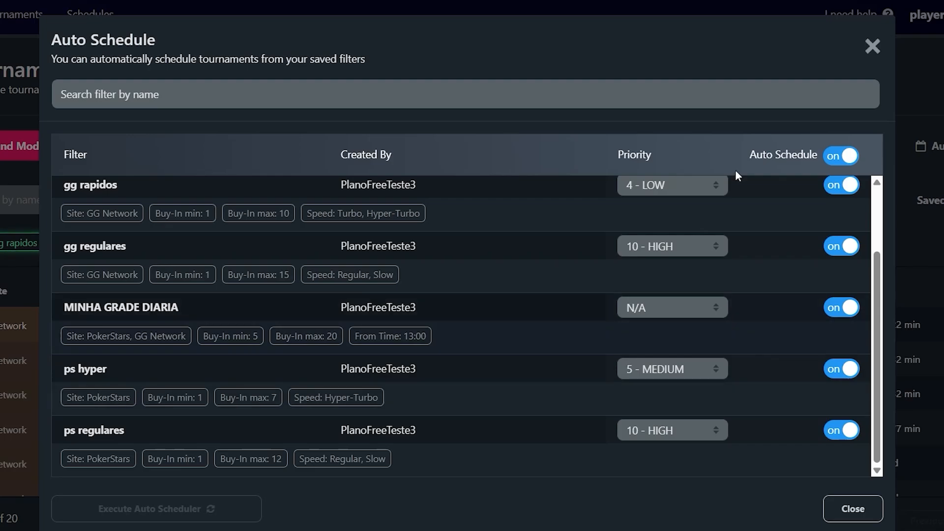
pyautogui.click(873, 46)
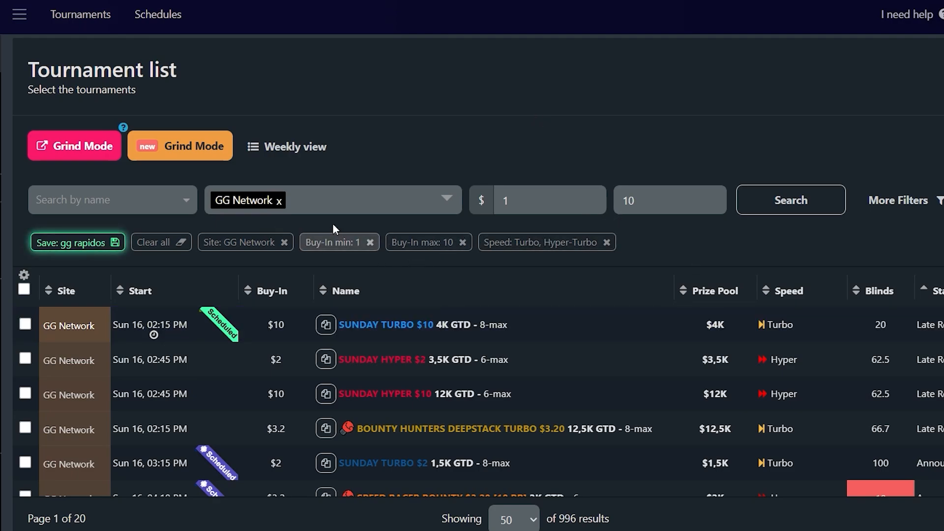
# Add a minimum prize pool of 200, the NLH game and the Knockout variant to the filter, and set the maximum buy-in to 20
pyautogui.click(927, 200)
pyautogui.click(134, 190)
pyautogui.write('200')
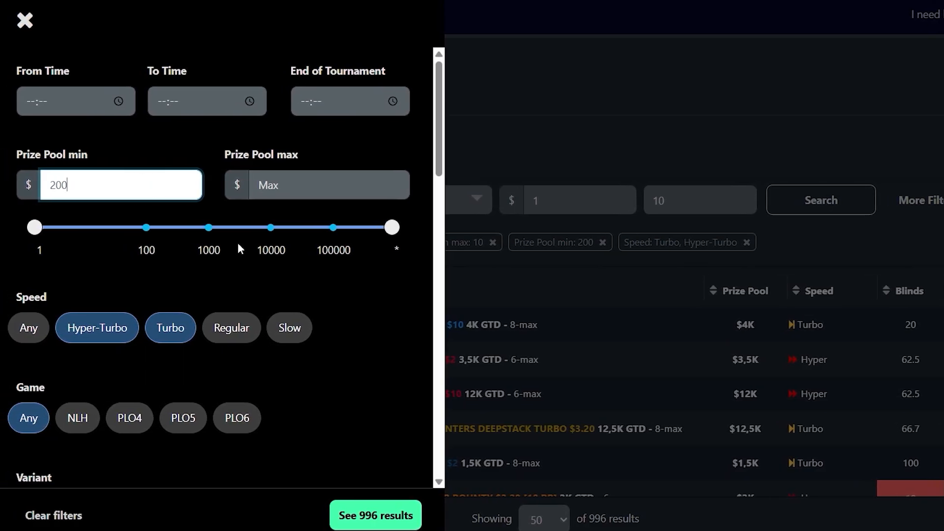
pyautogui.scroll(-2, 238, 244)
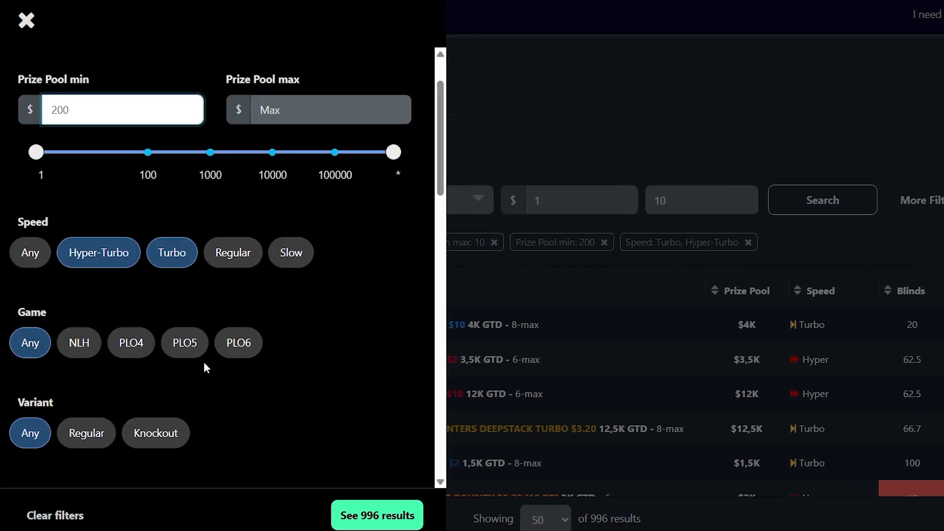
pyautogui.click(85, 350)
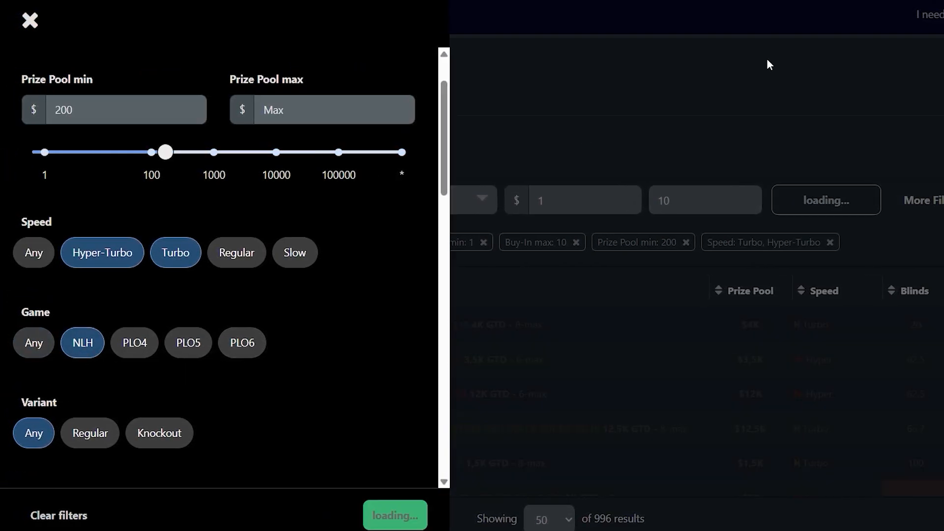
pyautogui.click(88, 442)
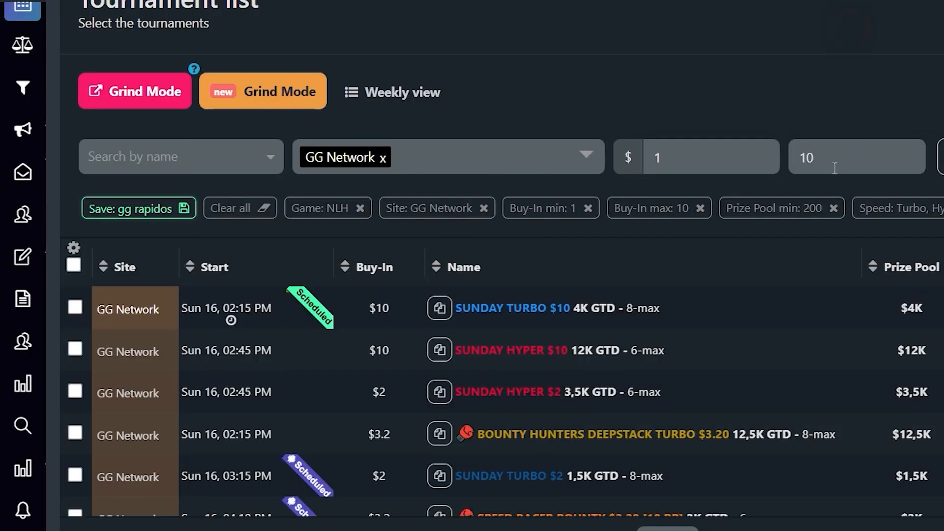
pyautogui.doubleClick(834, 168)
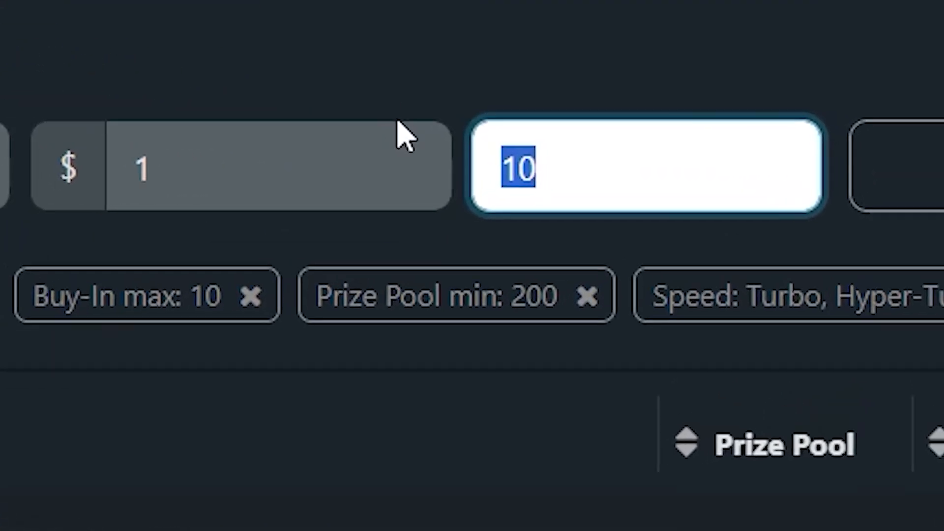
pyautogui.write('20')
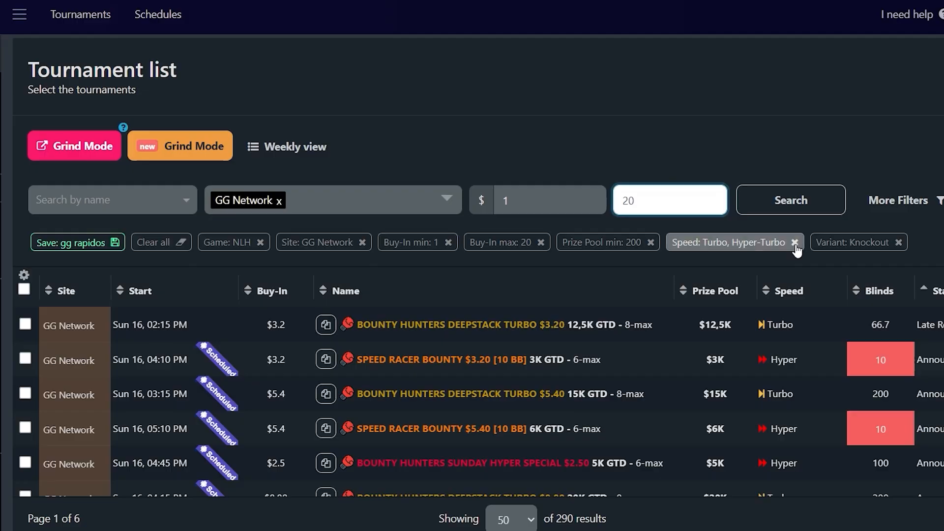
# Remove the Turbo, Hyper-Turbo speed condition from the filter and save it under the name gg KO
pyautogui.click(795, 242)
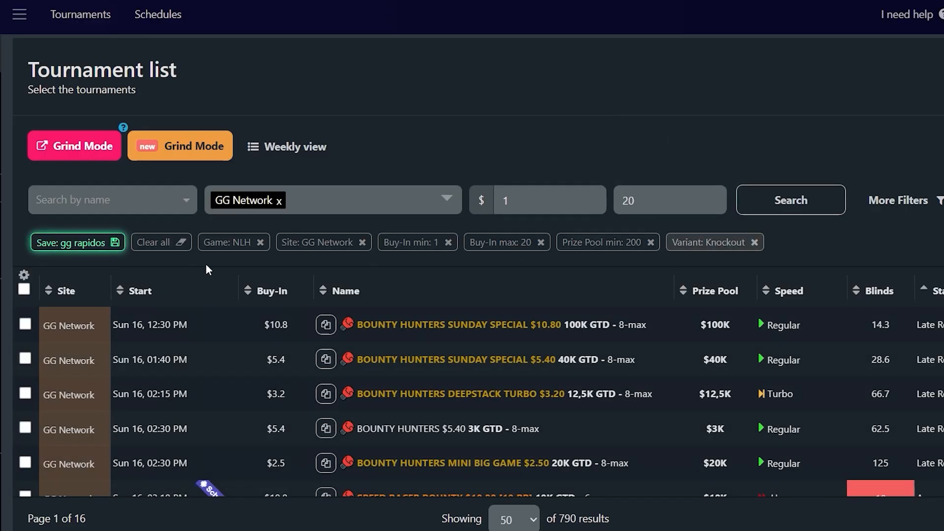
pyautogui.click(78, 242)
pyautogui.doubleClick(412, 107)
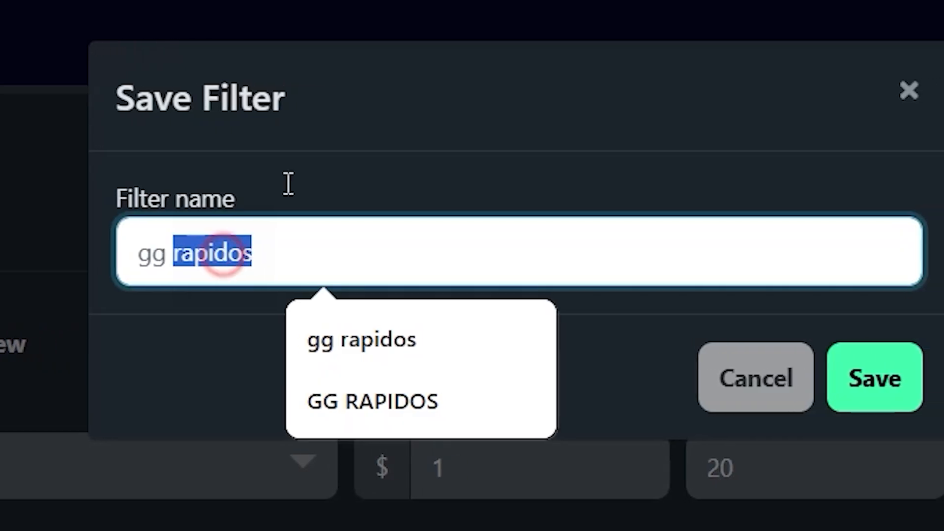
pyautogui.write('KO')
pyautogui.press('Return')
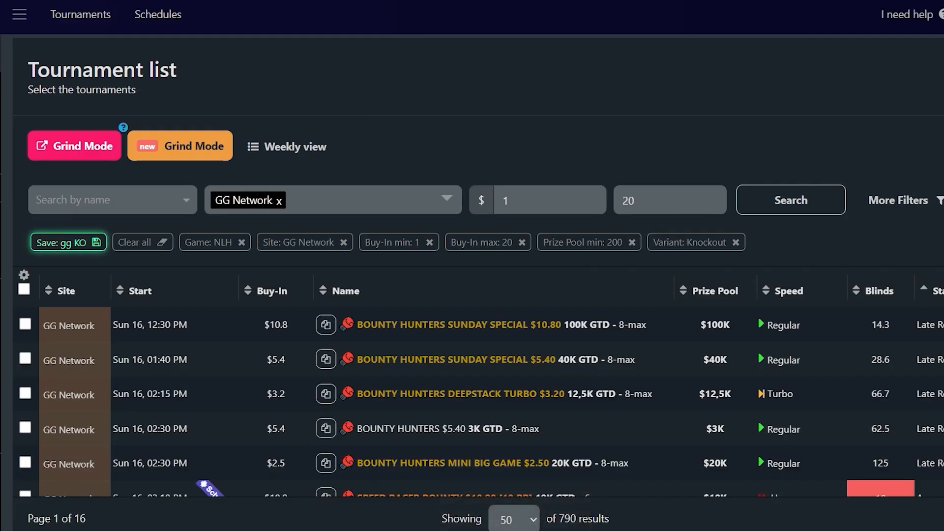
# Look over the knockout results and exclude tournaments named Speed Racer from the filter
pyautogui.scroll(-3, 782, 172)
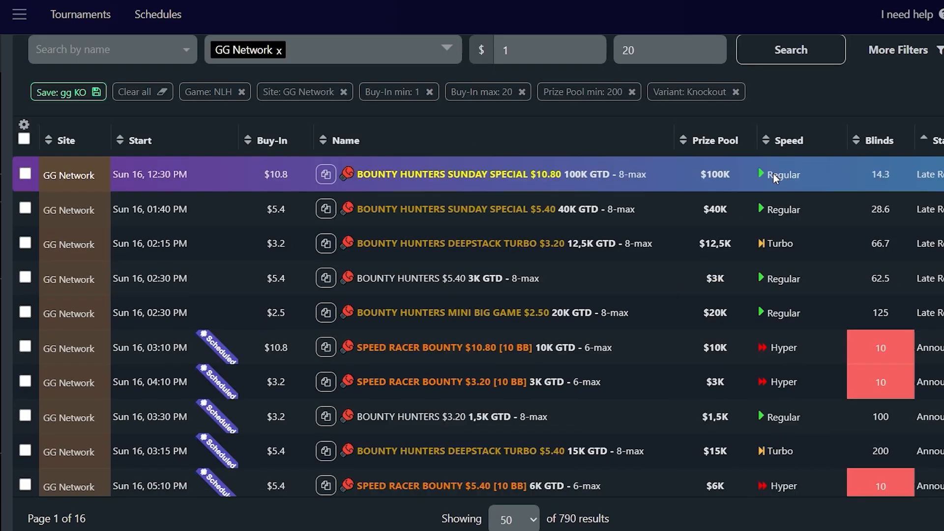
pyautogui.scroll(-4, 772, 173)
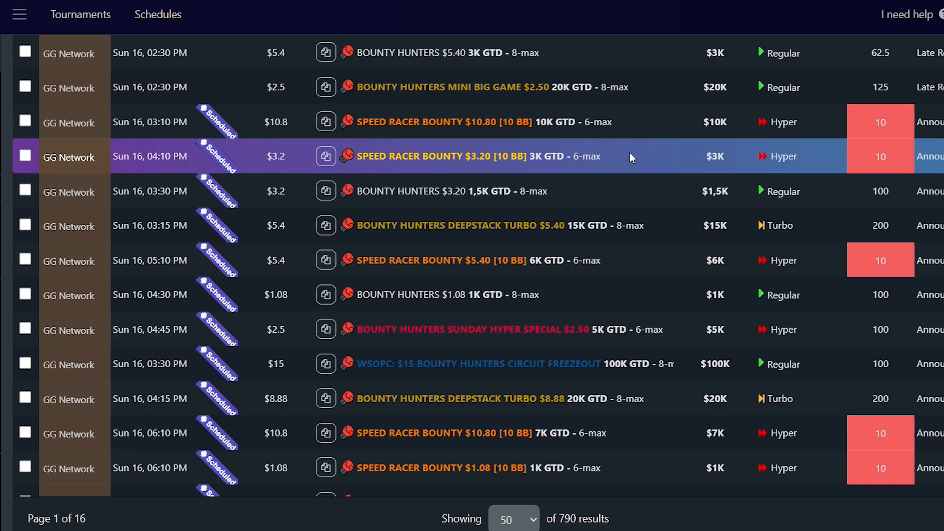
pyautogui.scroll(8, 631, 158)
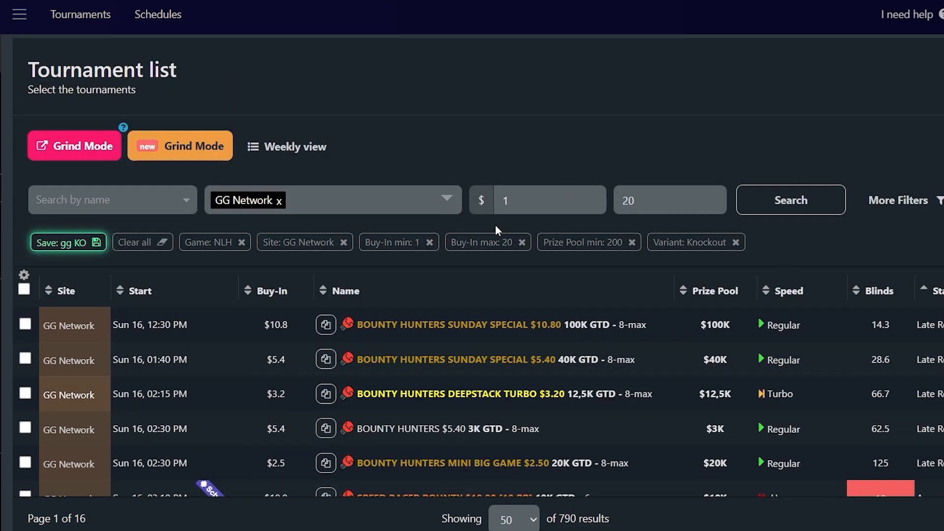
pyautogui.click(792, 209)
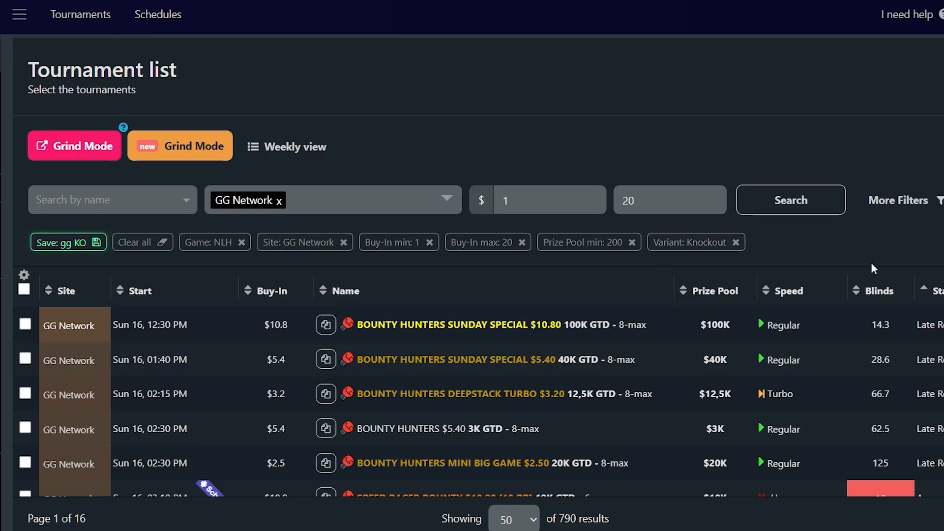
pyautogui.moveTo(437, 507); pyautogui.dragTo(439, 470)
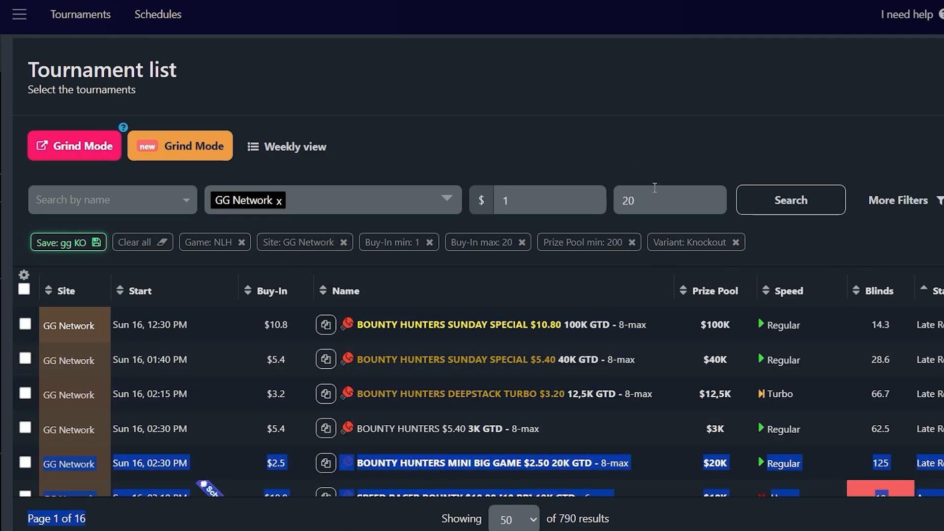
pyautogui.click(899, 200)
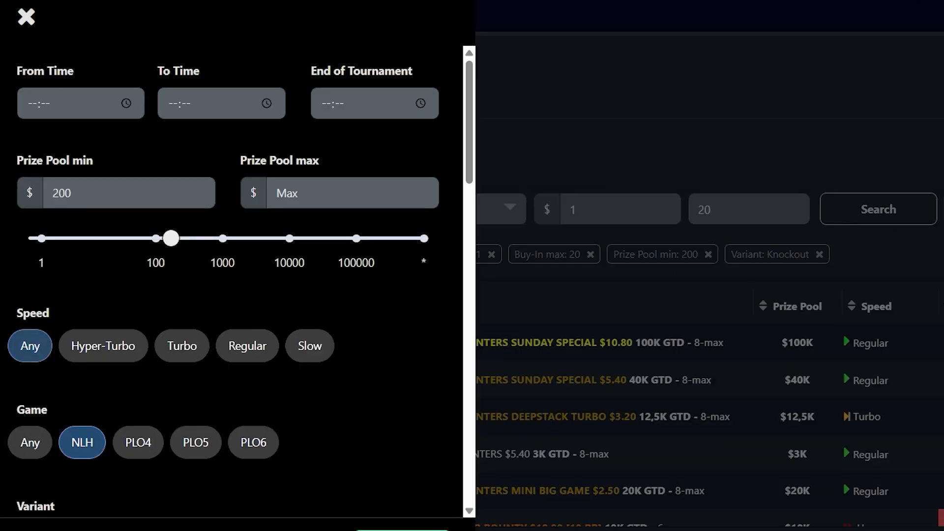
pyautogui.scroll(-5, 188, 383)
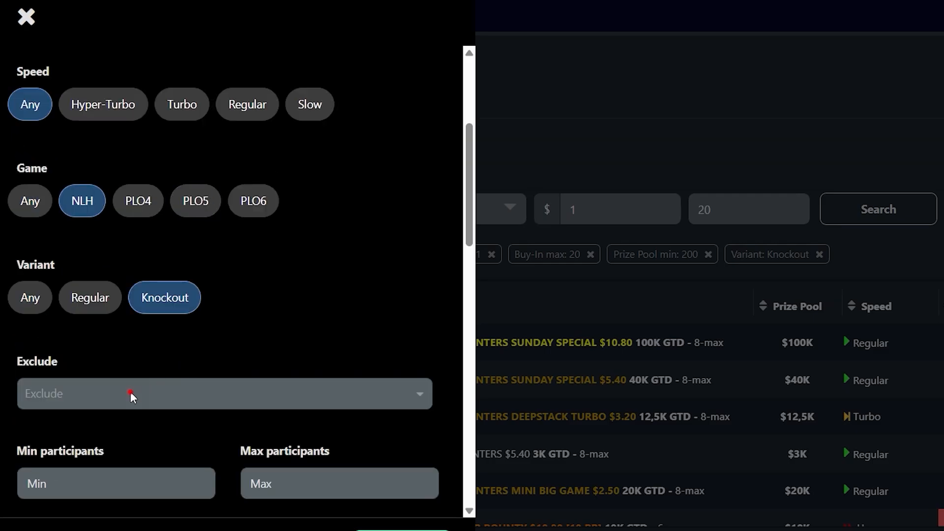
pyautogui.click(129, 393)
pyautogui.write('Speed Racer Bounty $5.40 [10 BB]')
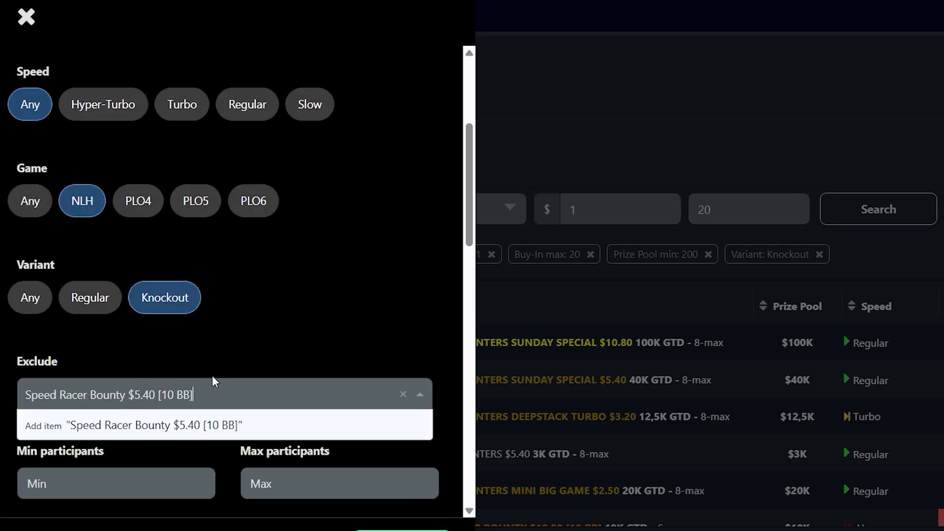
pyautogui.press('BackSpace')
pyautogui.press('BackSpace')
pyautogui.press('BackSpace')
pyautogui.press('BackSpace')
pyautogui.press('BackSpace')
pyautogui.press('BackSpace')
pyautogui.press('BackSpace')
pyautogui.press('BackSpace')
pyautogui.press('BackSpace')
pyautogui.press('BackSpace')
pyautogui.press('BackSpace')
pyautogui.press('BackSpace')
pyautogui.press('BackSpace')
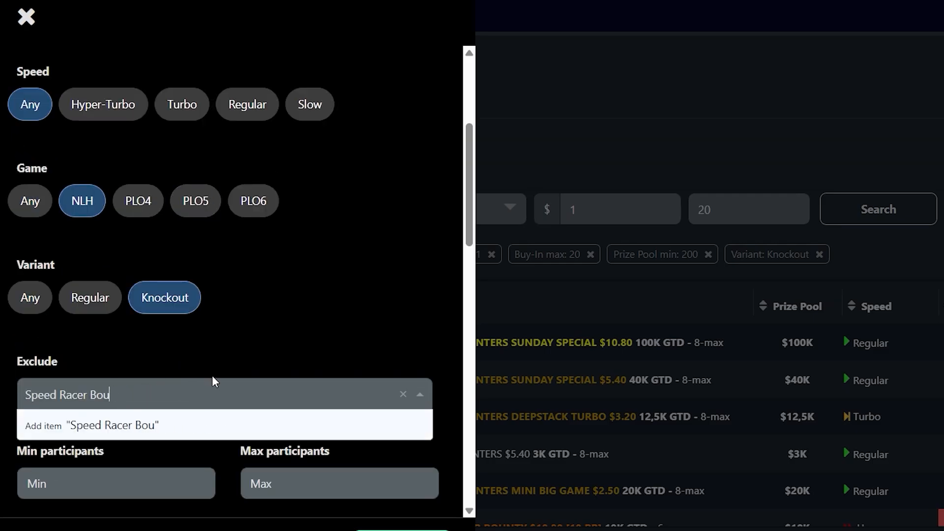
pyautogui.press('Return')
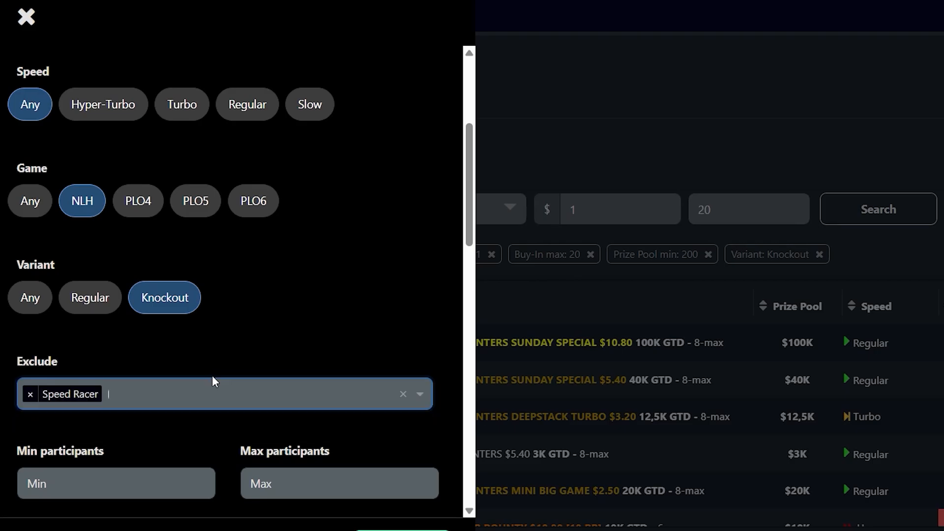
# Limit the filter to 6-Max and 7 to 10 (Full Ring) players, and save the changes to gg KO
pyautogui.scroll(-6, 221, 354)
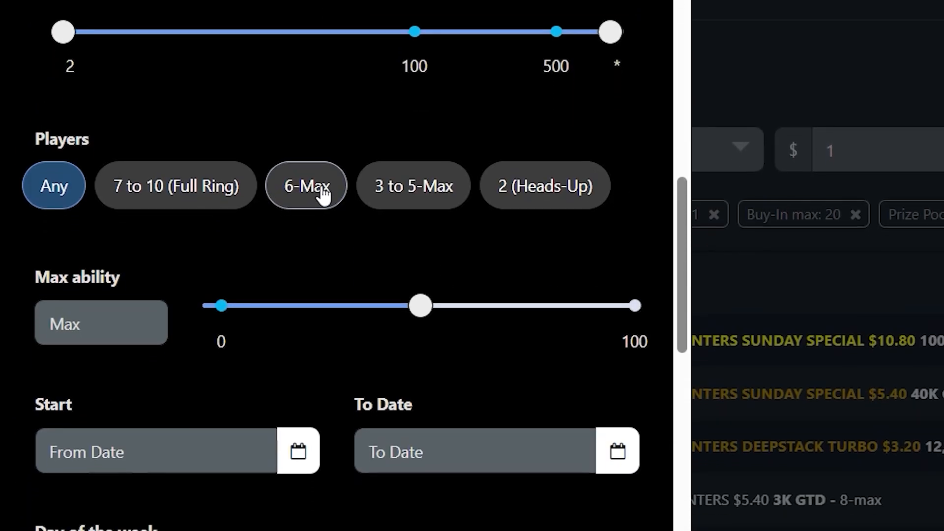
pyautogui.click(211, 234)
pyautogui.click(236, 170)
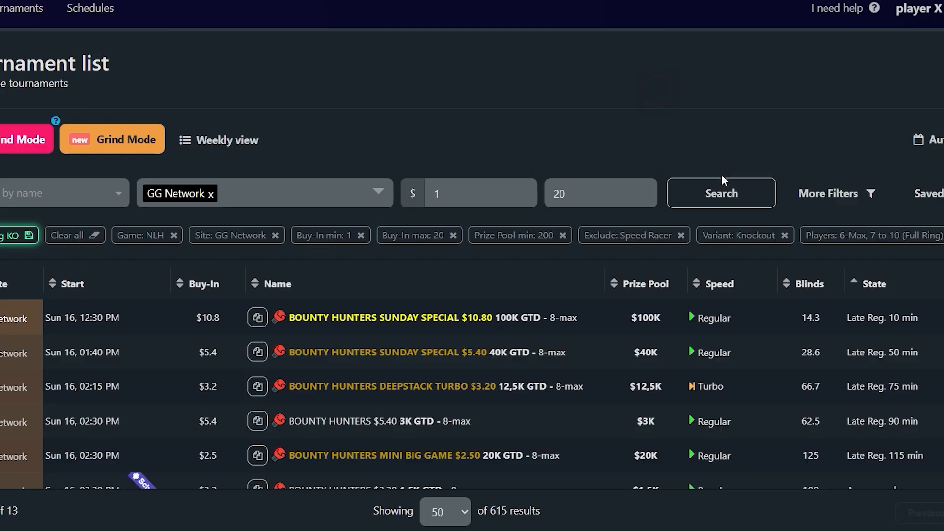
pyautogui.click(723, 181)
pyautogui.click(29, 235)
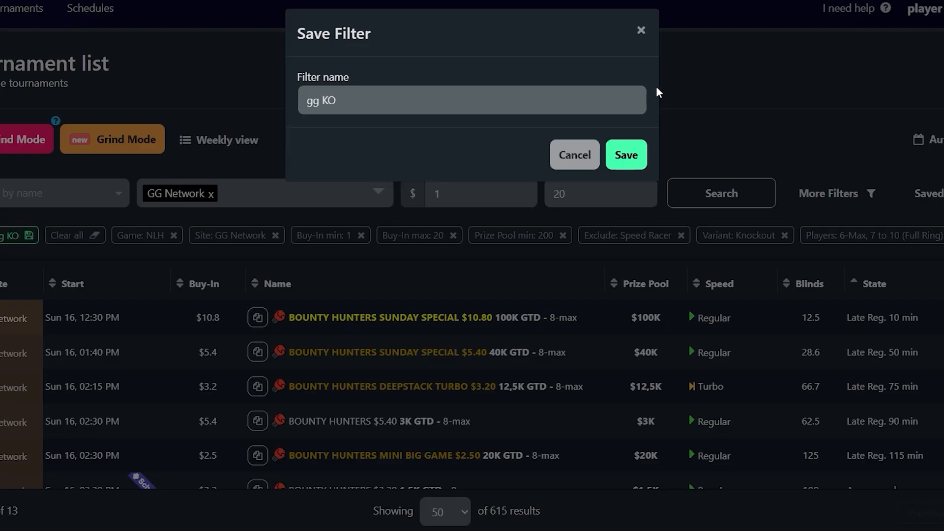
pyautogui.click(612, 167)
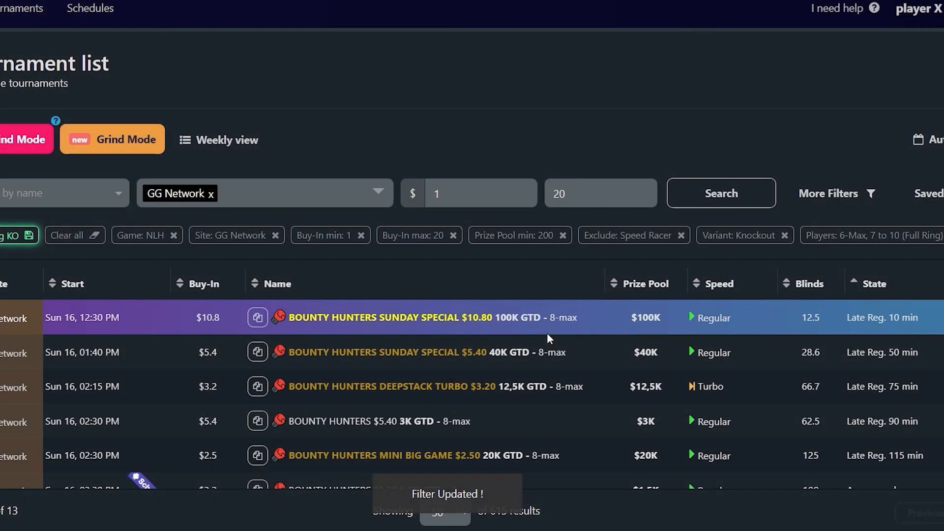
# Look through the tournaments matching gg KO and open the Rebalance Schedule page
pyautogui.scroll(-9, 536, 287)
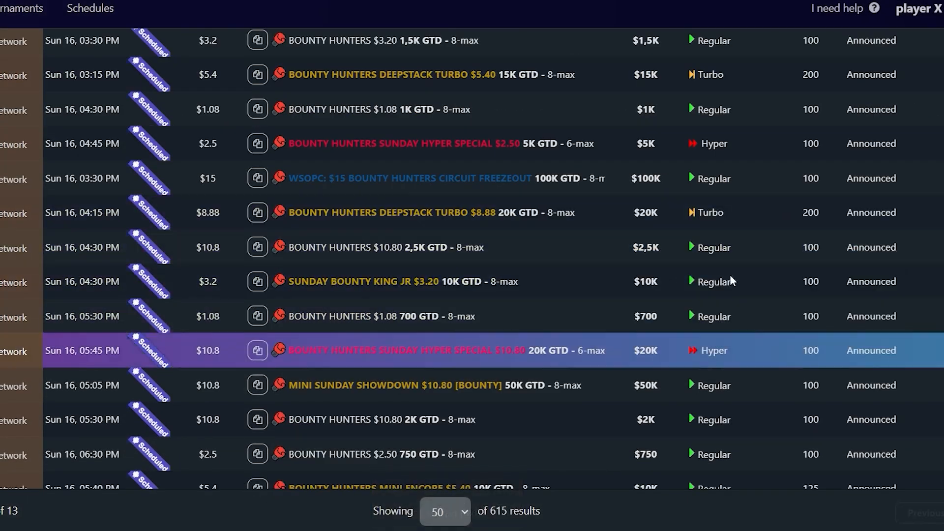
pyautogui.scroll(8, 671, 297)
pyautogui.scroll(2, 671, 296)
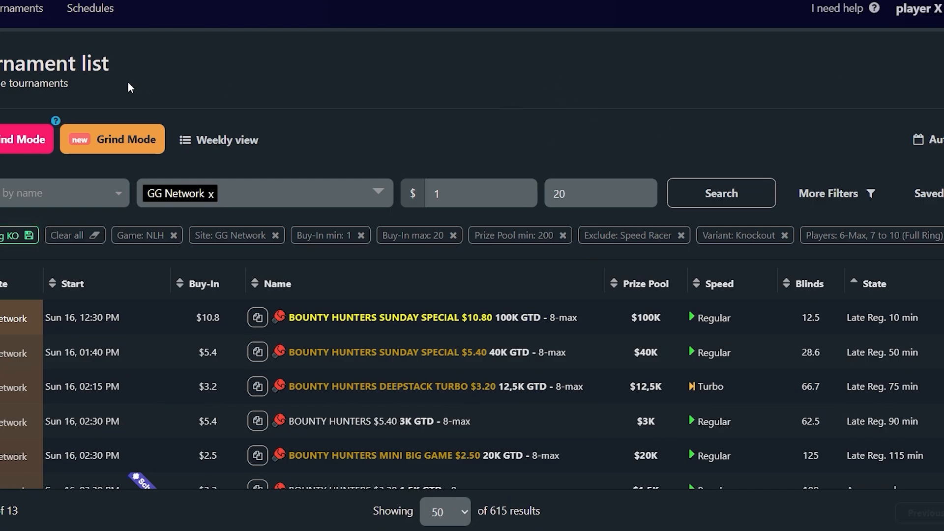
pyautogui.moveTo(17, 231)
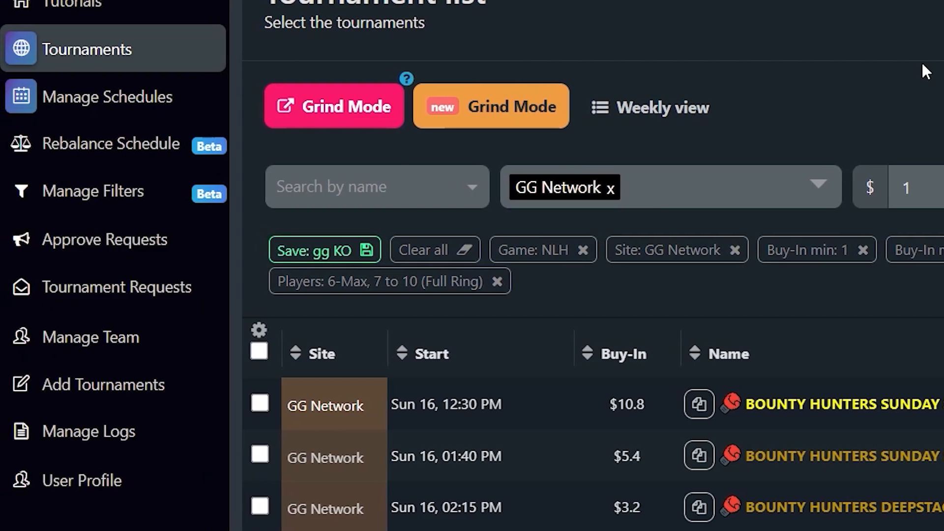
pyautogui.click(112, 164)
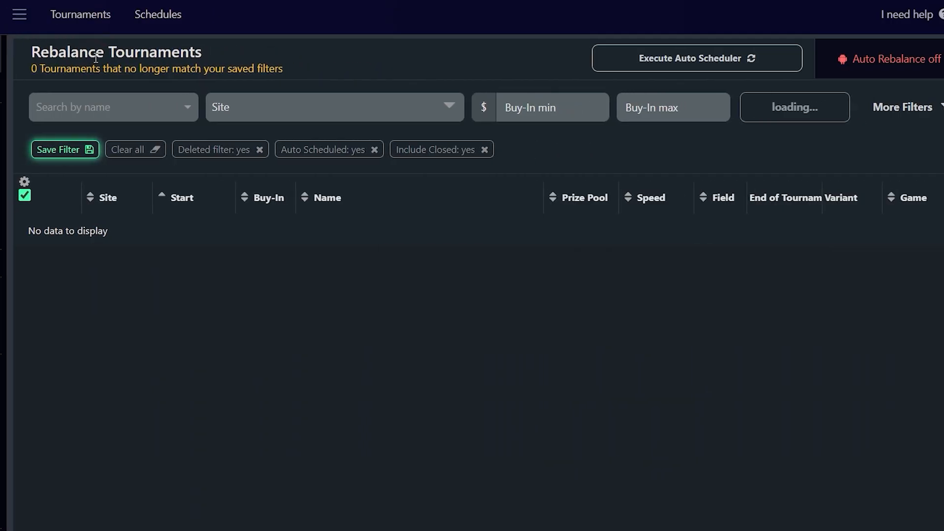
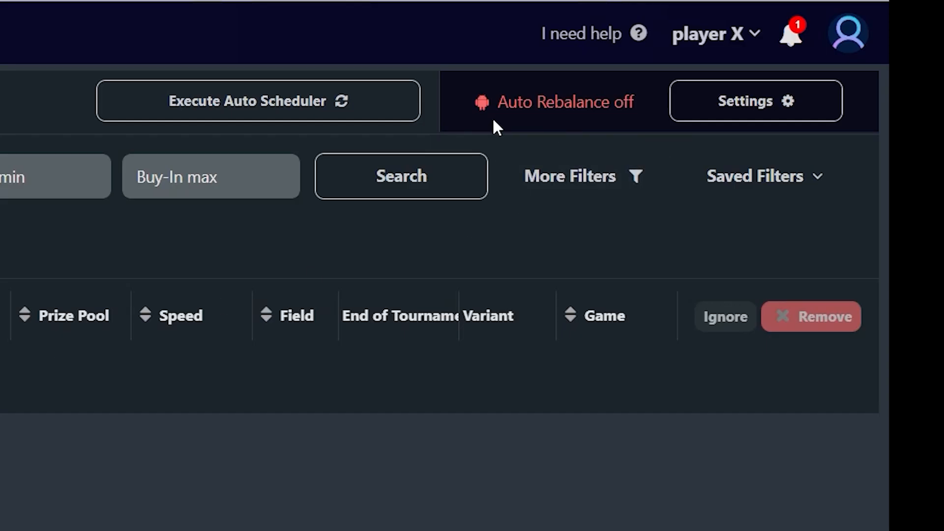
# Enable automatic tournament rebalancing with a 30% Prize Pool tolerance, and execute the auto scheduler
pyautogui.click(708, 112)
pyautogui.click(308, 140)
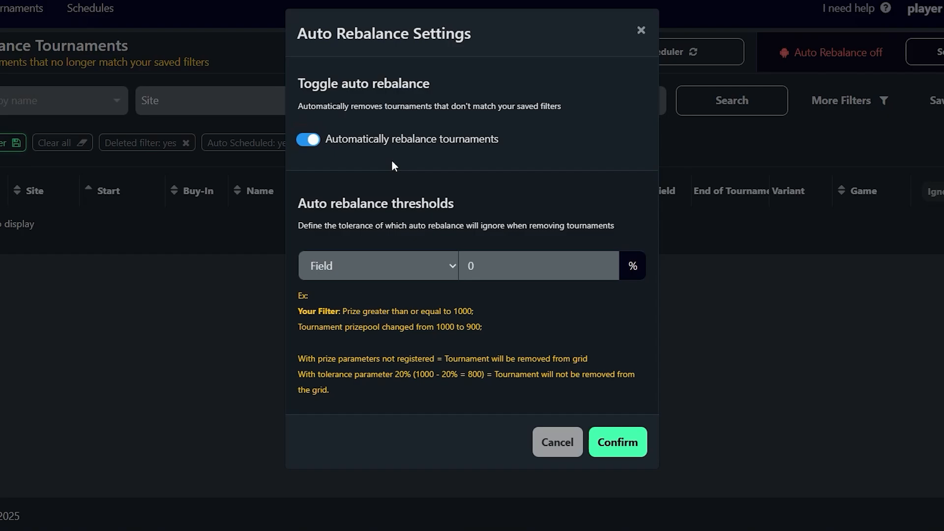
pyautogui.click(390, 269)
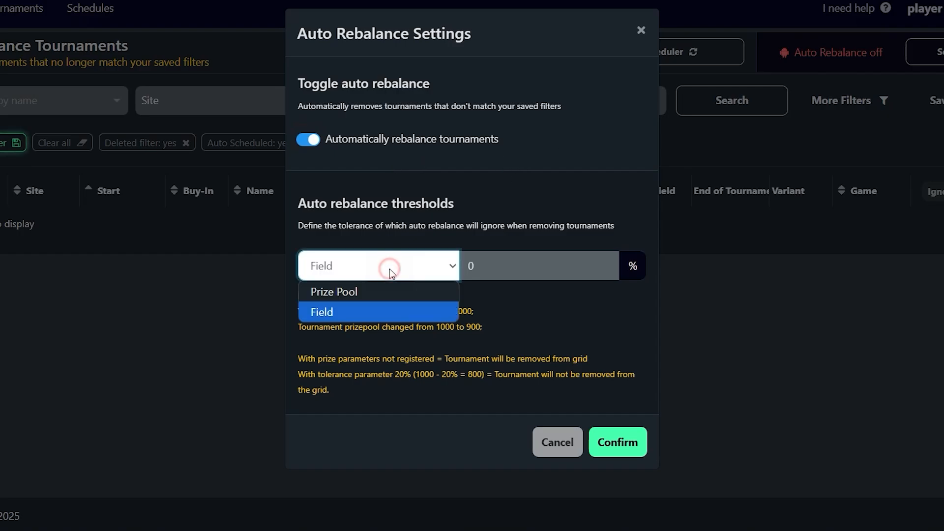
pyautogui.click(378, 298)
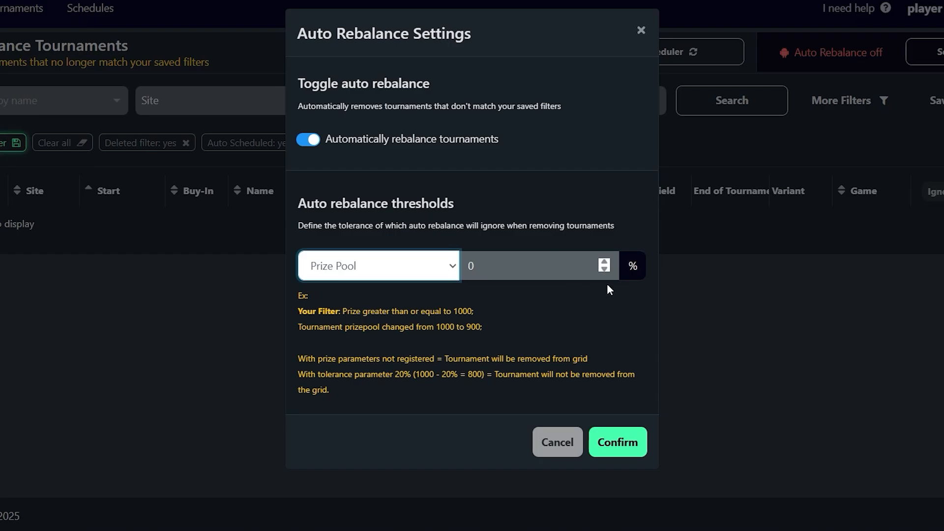
pyautogui.click(517, 264)
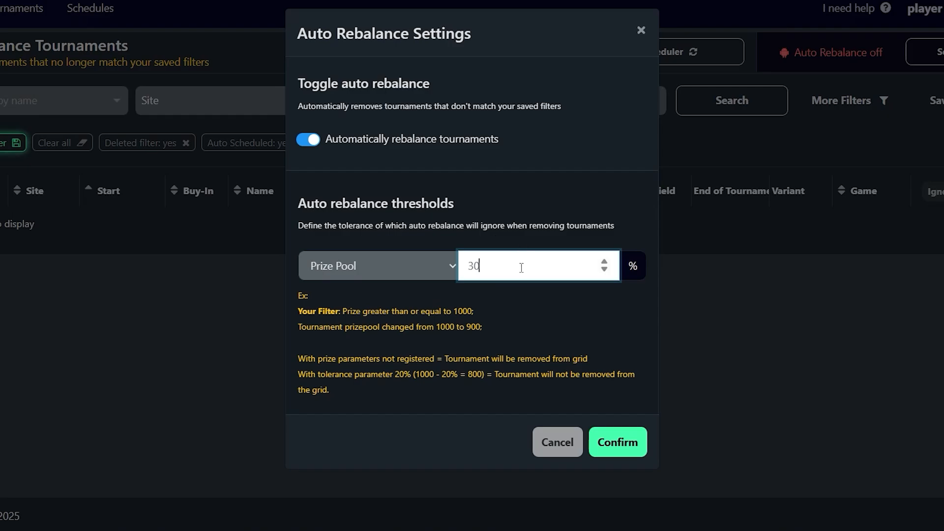
pyautogui.click(596, 442)
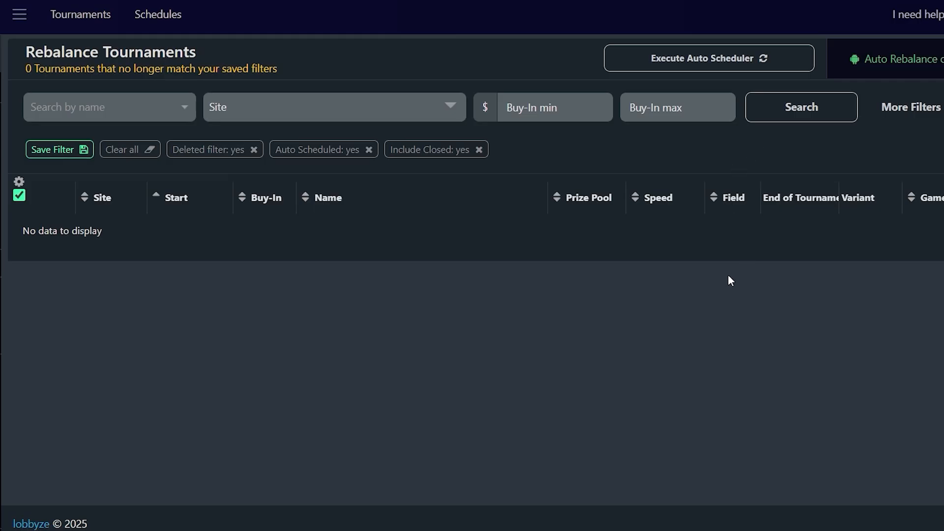
pyautogui.click(637, 58)
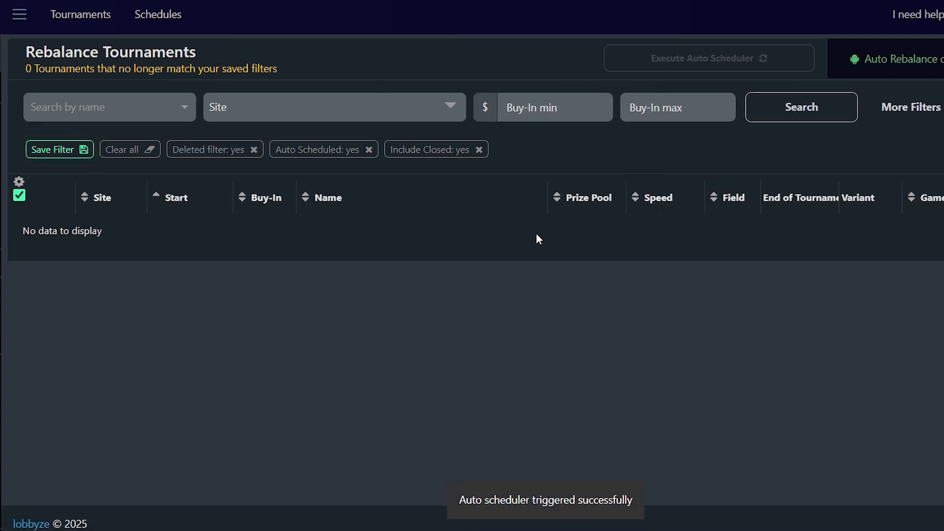
# Return to the tournament list and review the saved filters and their conditions
pyautogui.click(91, 18)
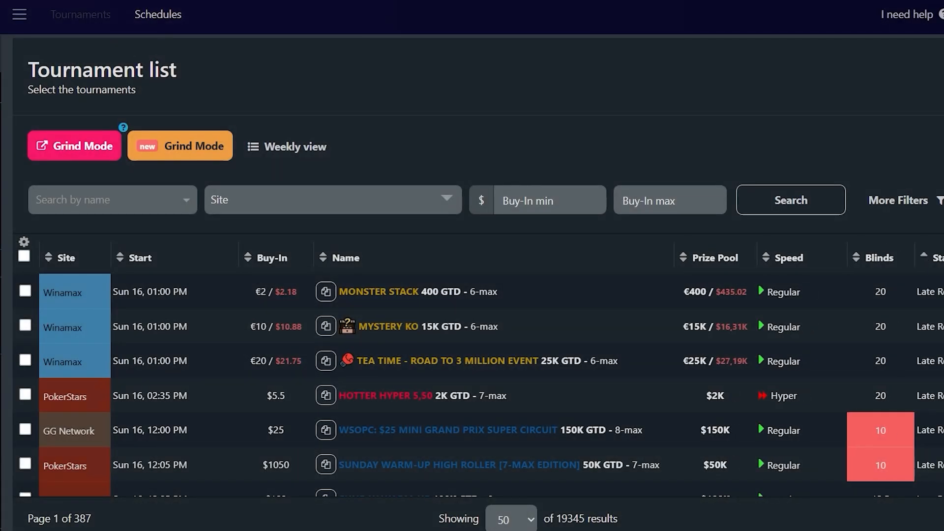
pyautogui.click(940, 200)
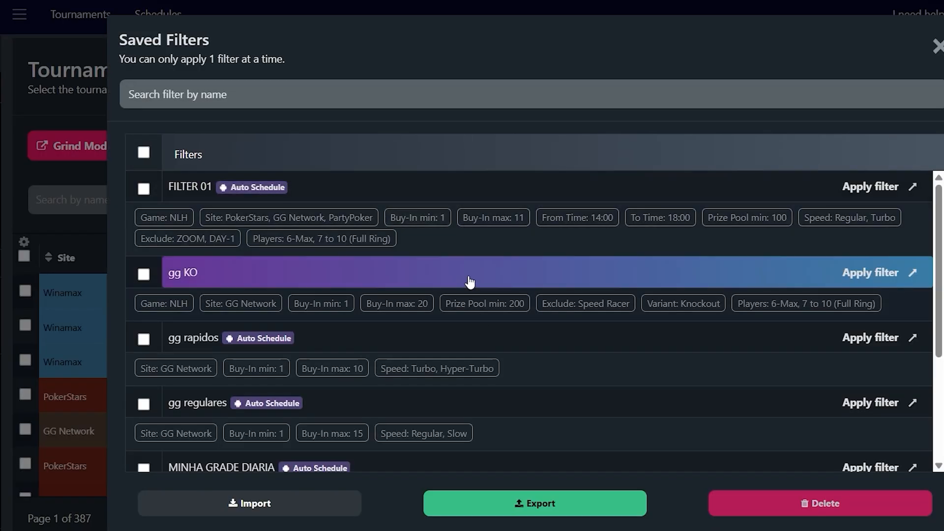
pyautogui.scroll(-2, 512, 251)
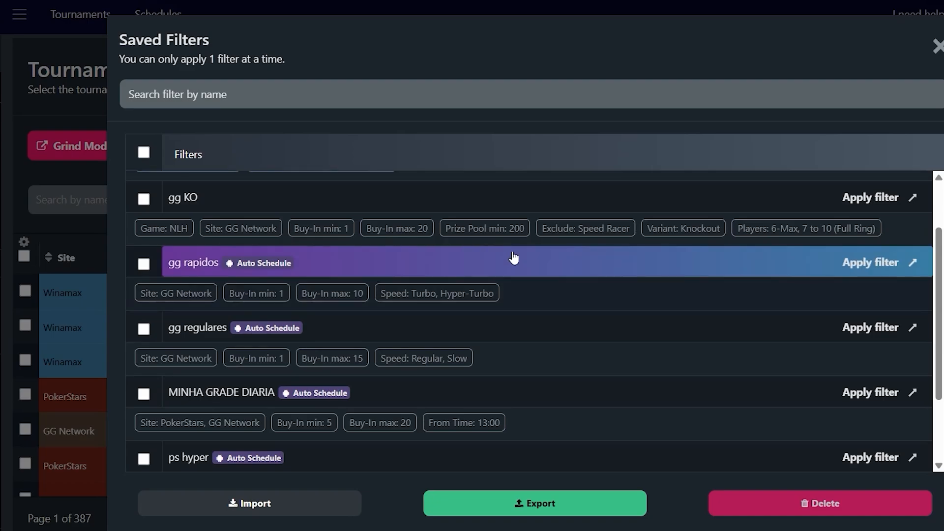
pyautogui.scroll(2, 564, 254)
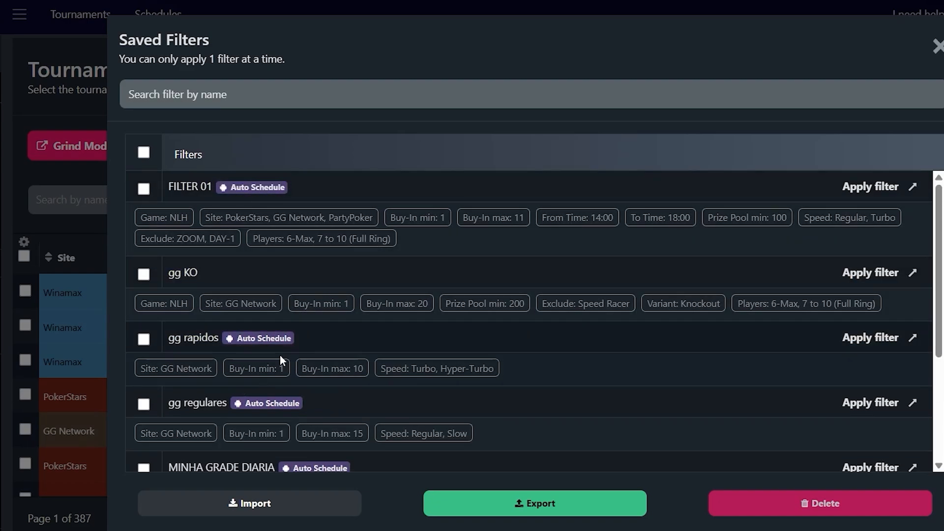
# Open Manage Schedules and expand the scheduled tournaments for Sunday 03/16
pyautogui.click(1, 170)
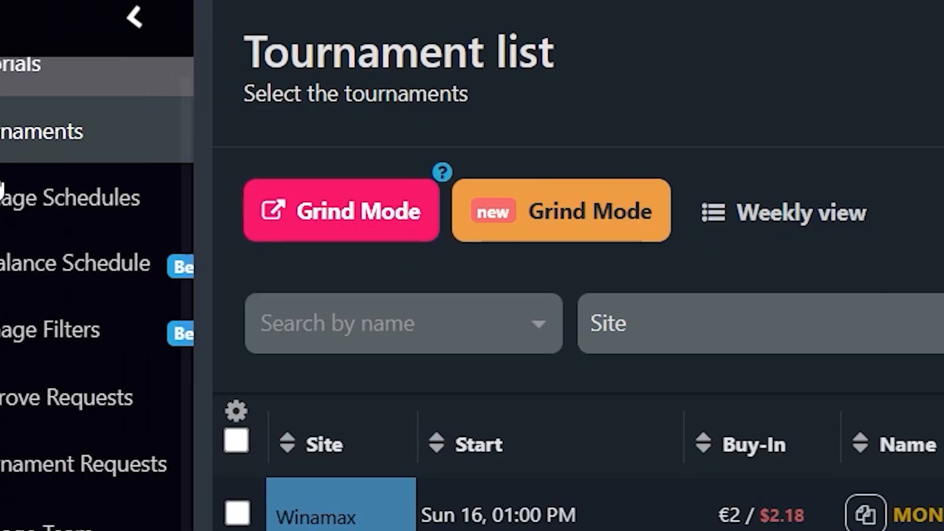
pyautogui.click(8, 142)
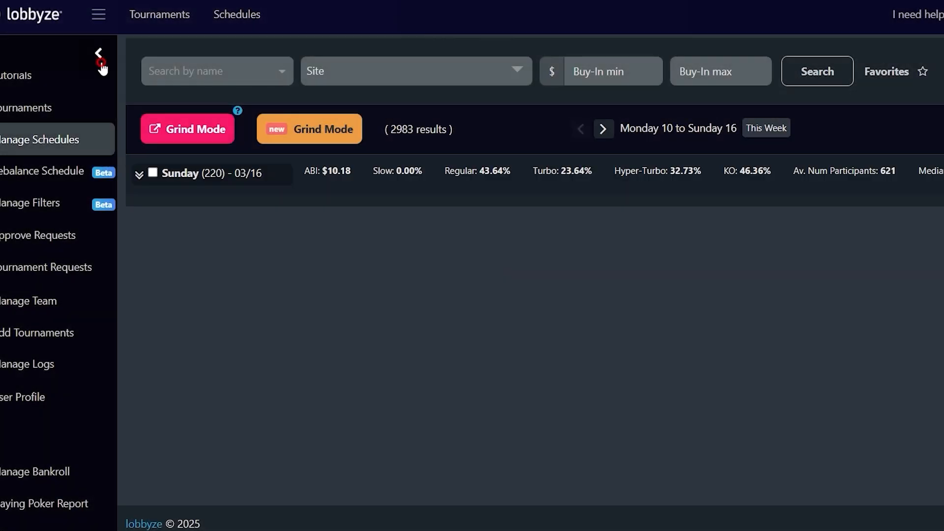
pyautogui.click(98, 52)
pyautogui.click(29, 234)
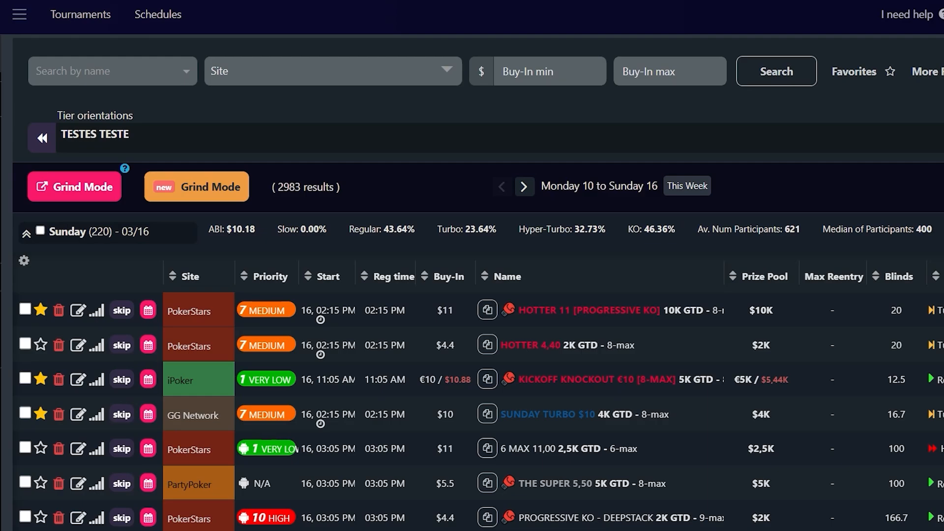
# Revisit the Rebalance Schedule page and return to the tournament list
pyautogui.moveTo(2, 153)
pyautogui.click(89, 175)
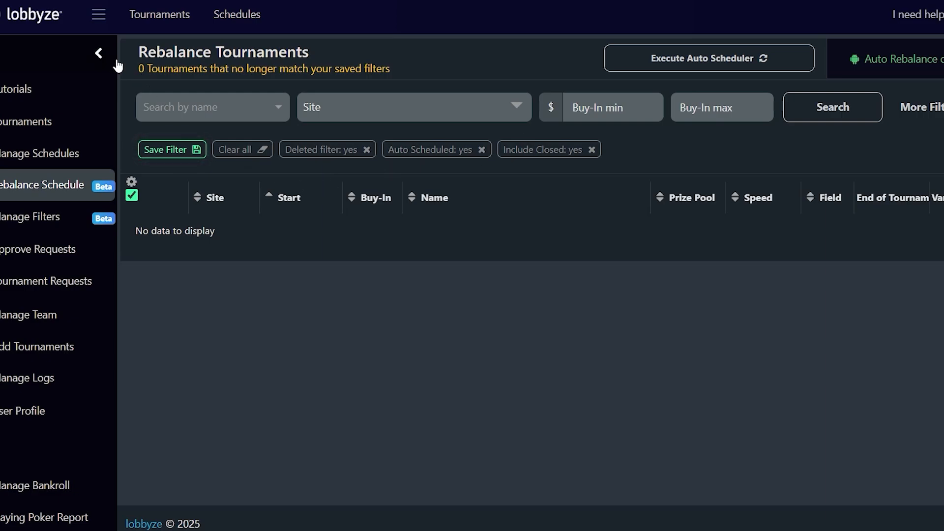
pyautogui.click(152, 21)
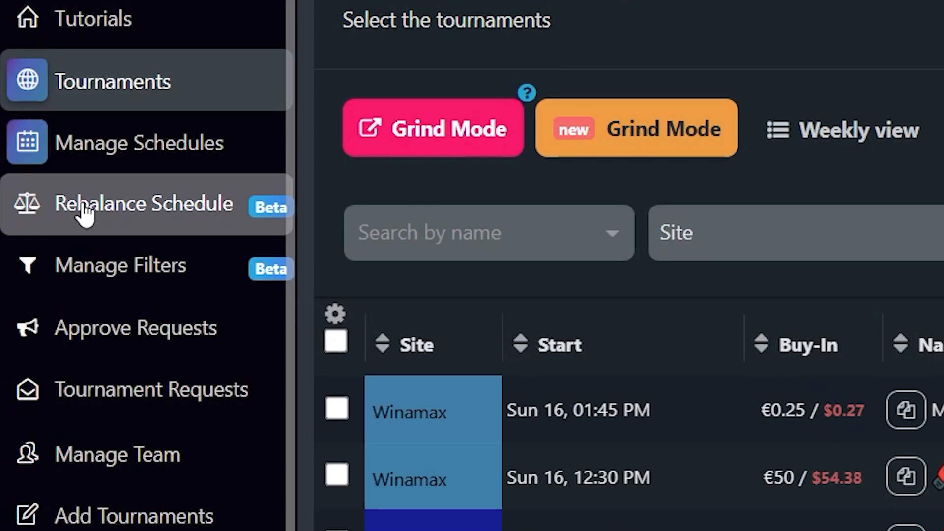
# Open Manage Filters, expand the Grade Exemplo and player X groups, and select all player X filters for editing
pyautogui.click(8, 189)
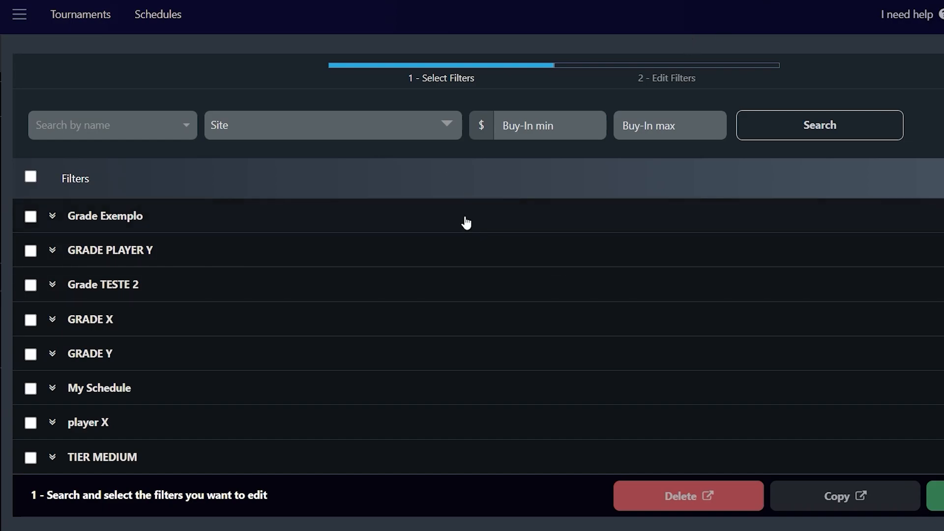
pyautogui.click(52, 216)
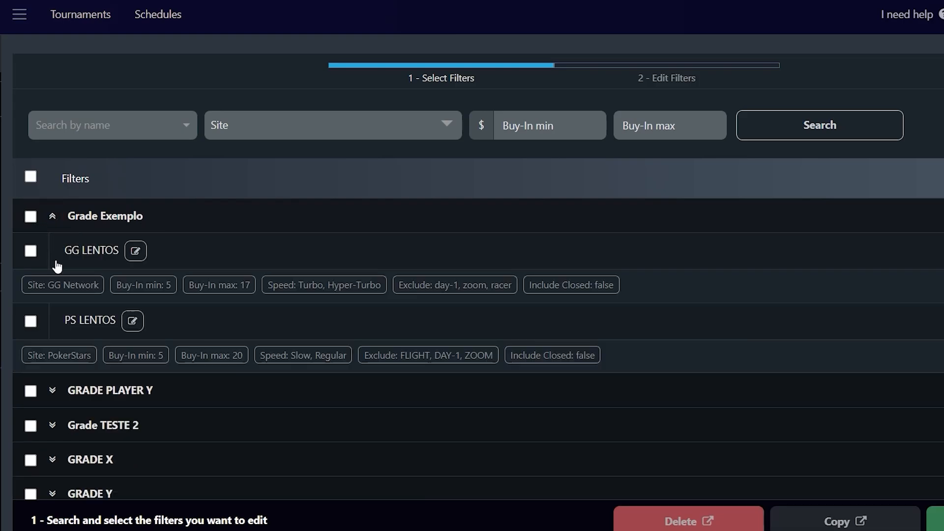
pyautogui.scroll(-3, 95, 358)
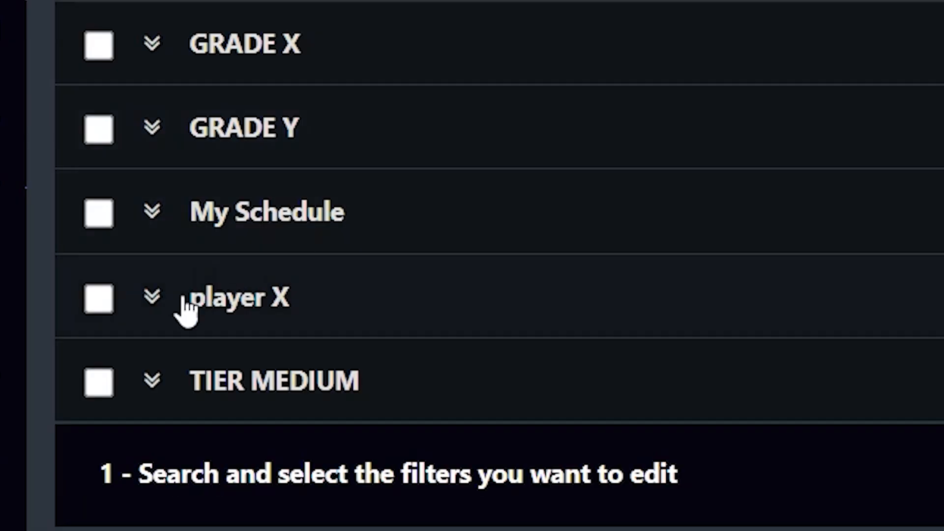
pyautogui.click(52, 413)
pyautogui.scroll(-2, 199, 332)
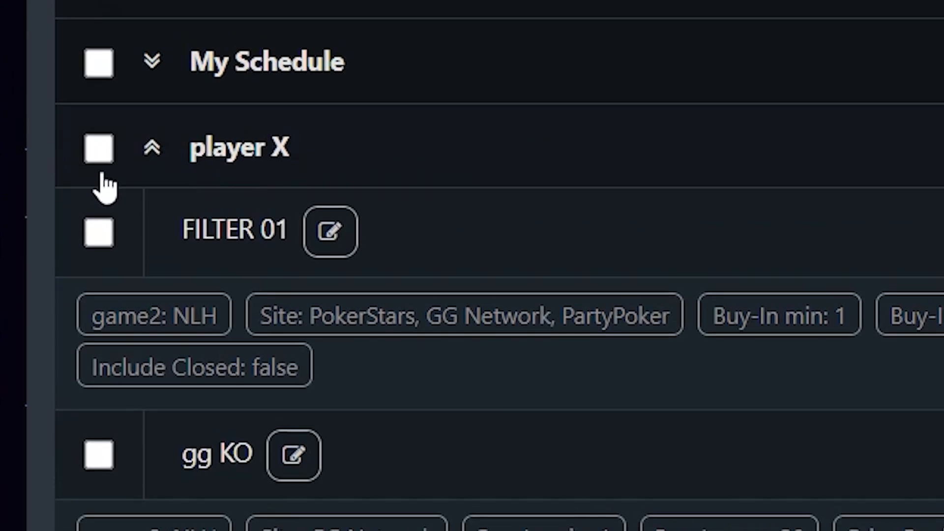
pyautogui.click(98, 55)
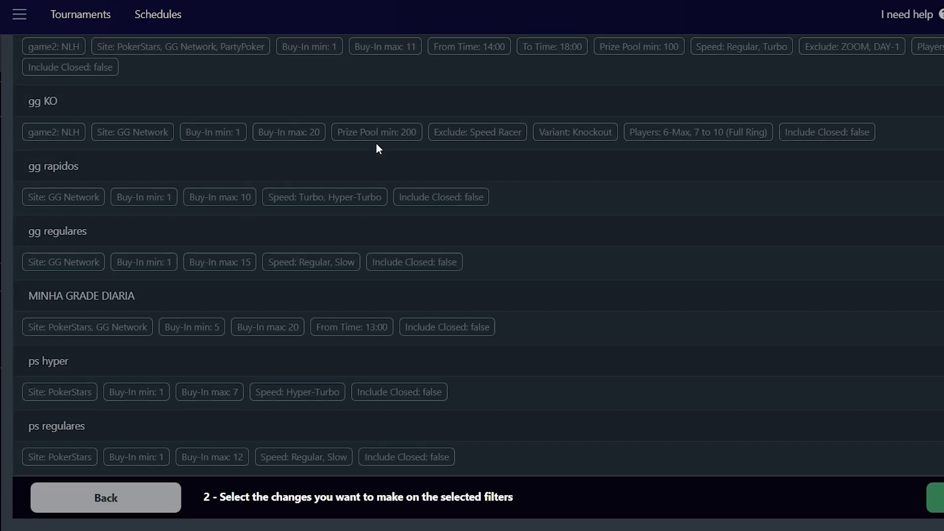
# Examine the conditions of the selected player X filters and the available change actions and filter criteria
pyautogui.scroll(5, 426, 204)
pyautogui.scroll(-6, 267, 129)
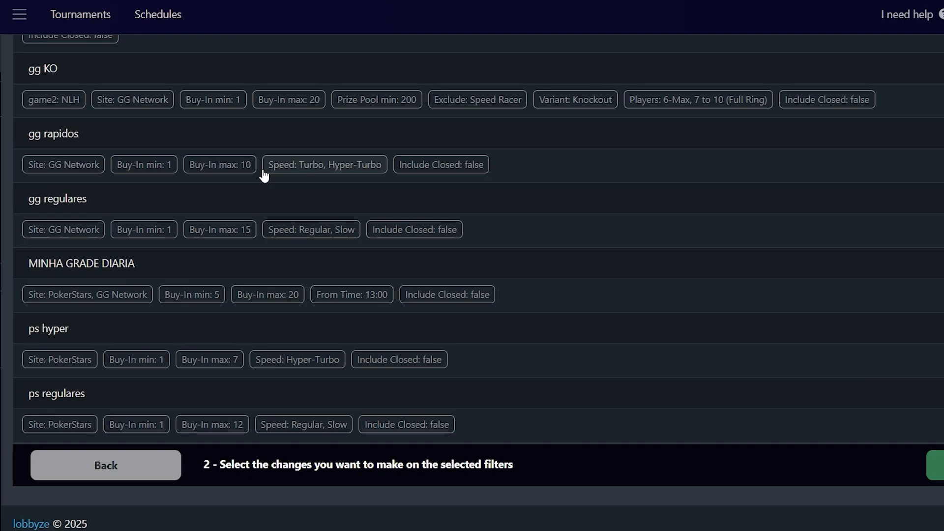
pyautogui.scroll(5, 140, 277)
pyautogui.scroll(-4, 197, 321)
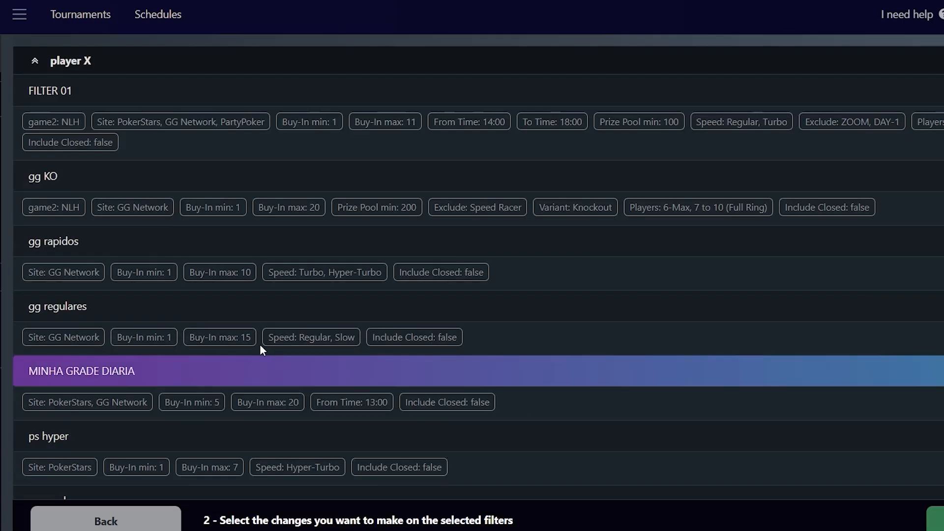
pyautogui.scroll(4, 449, 306)
pyautogui.click(188, 161)
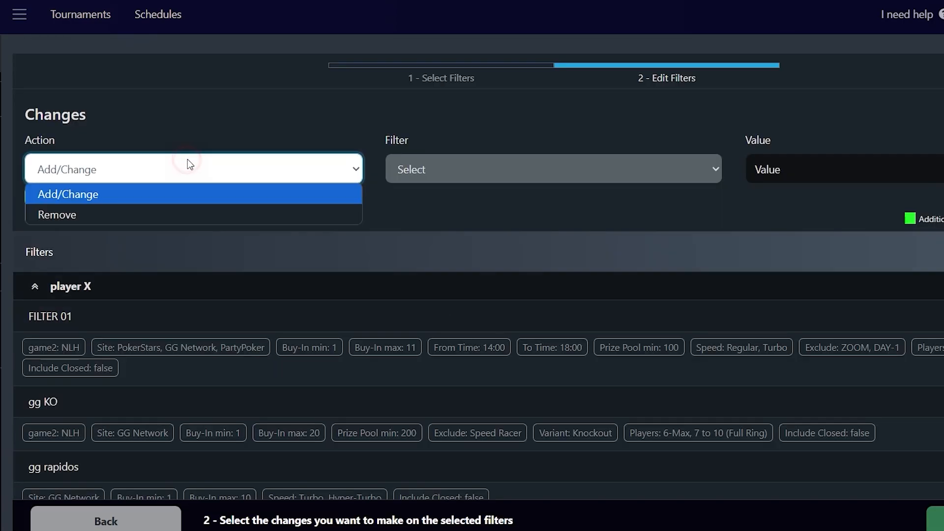
pyautogui.click(477, 170)
pyautogui.click(477, 170)
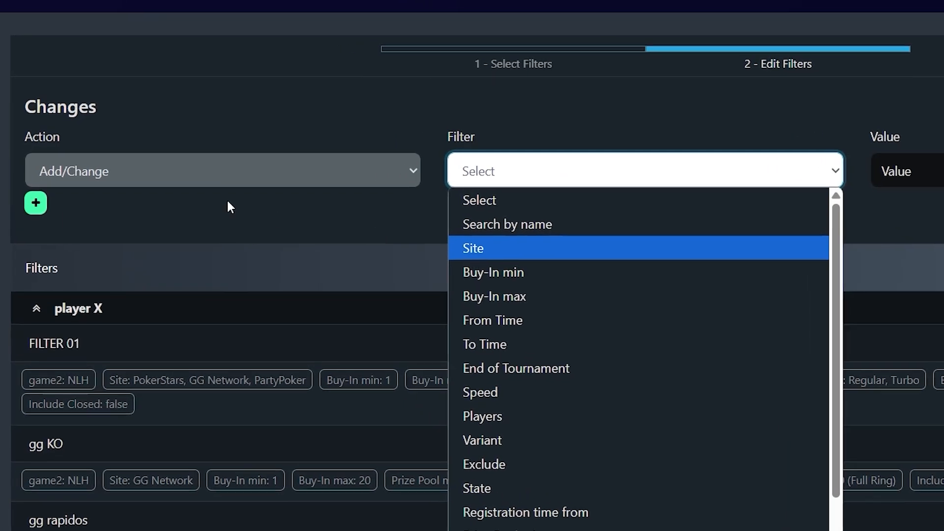
# Add Bodog to the Site condition of all player X filters and save the change
pyautogui.click(134, 176)
pyautogui.click(135, 176)
pyautogui.click(82, 198)
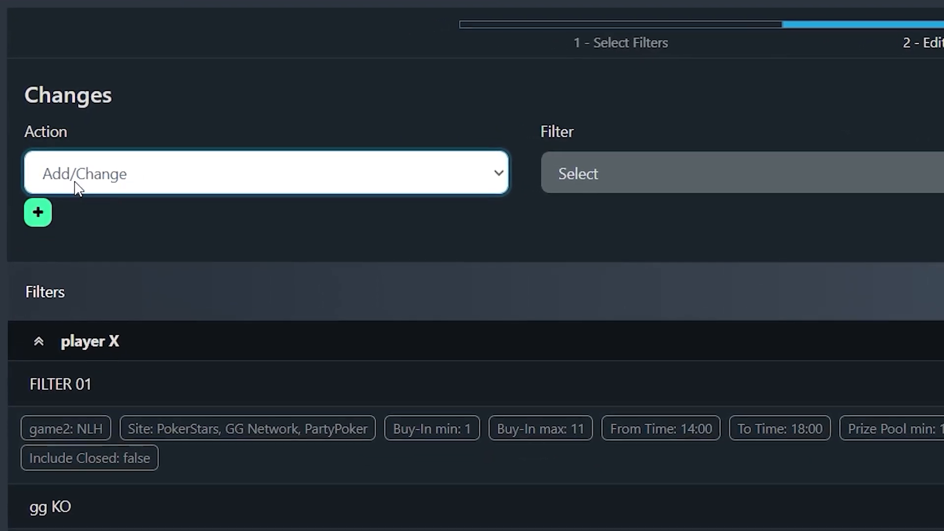
pyautogui.click(541, 177)
pyautogui.click(554, 268)
pyautogui.click(773, 168)
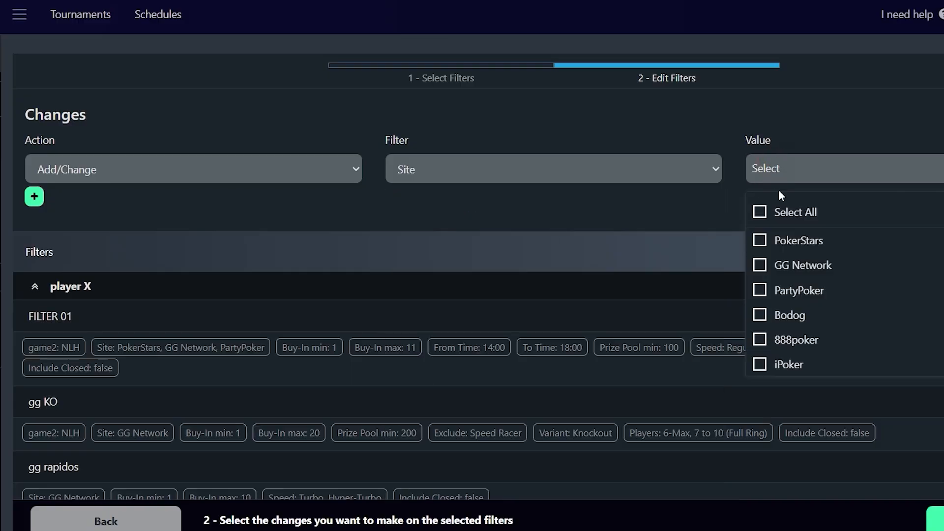
pyautogui.click(807, 316)
pyautogui.click(445, 291)
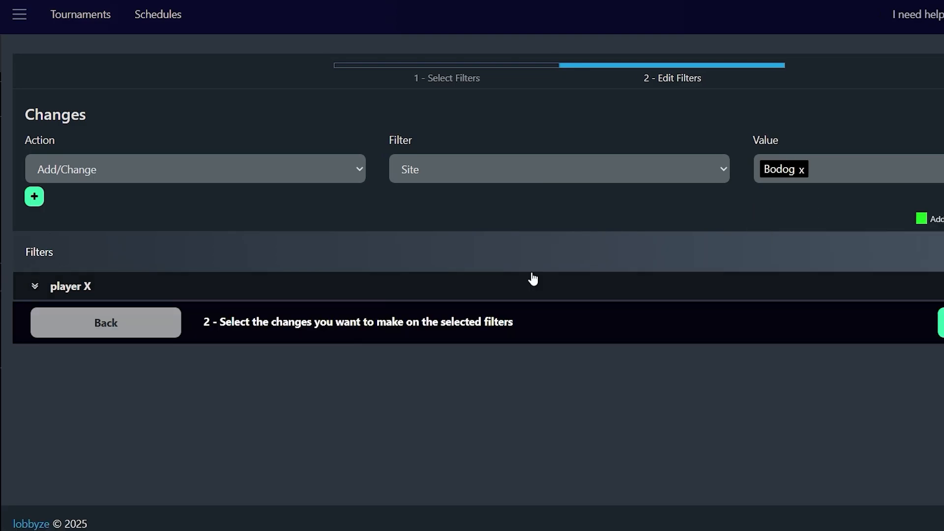
pyautogui.click(35, 287)
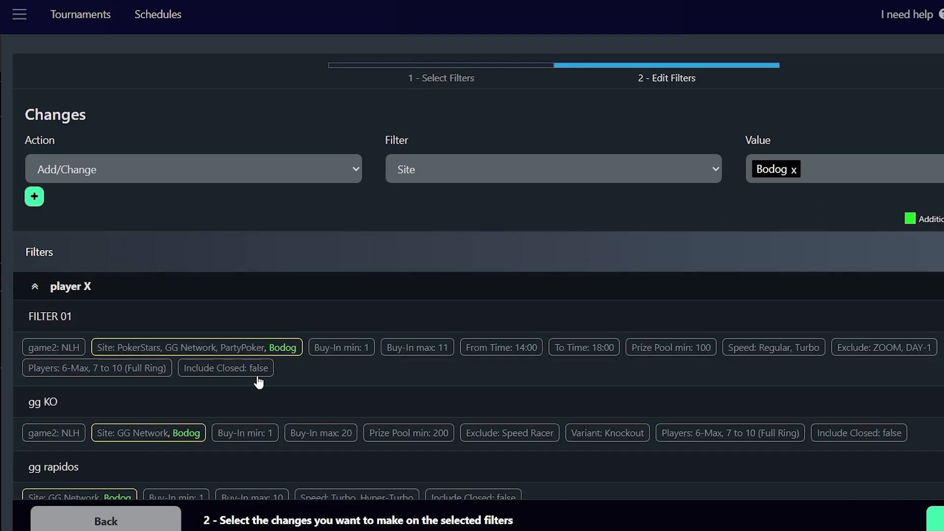
pyautogui.scroll(-2, 257, 379)
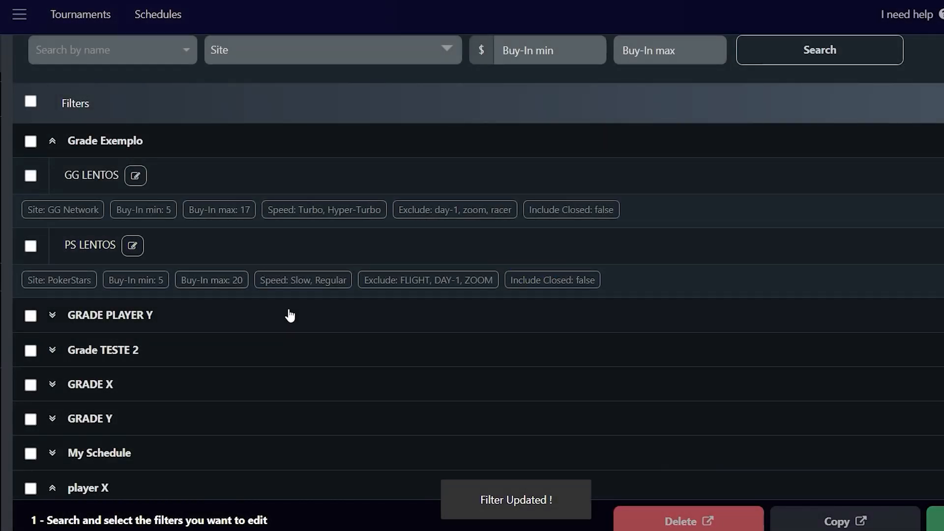
# Check the Site conditions of the updated filters in the player X group
pyautogui.scroll(-2, 340, 313)
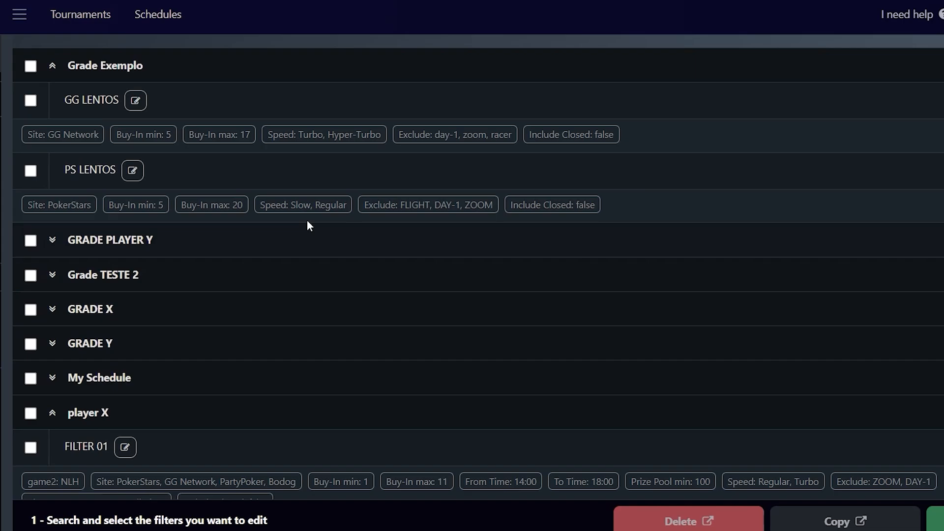
pyautogui.click(52, 415)
pyautogui.click(52, 392)
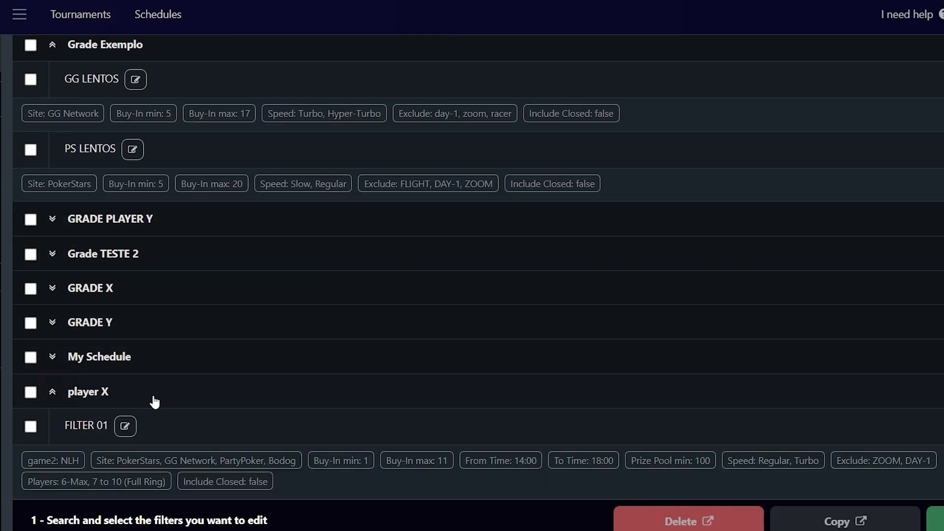
pyautogui.scroll(-3, 309, 315)
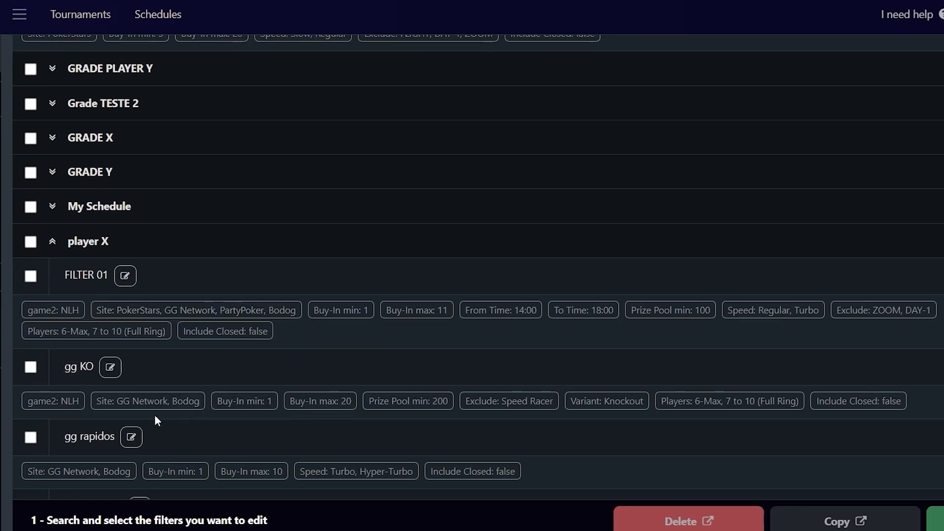
pyautogui.scroll(-2, 289, 334)
pyautogui.scroll(5, 392, 396)
pyautogui.scroll(3, 392, 396)
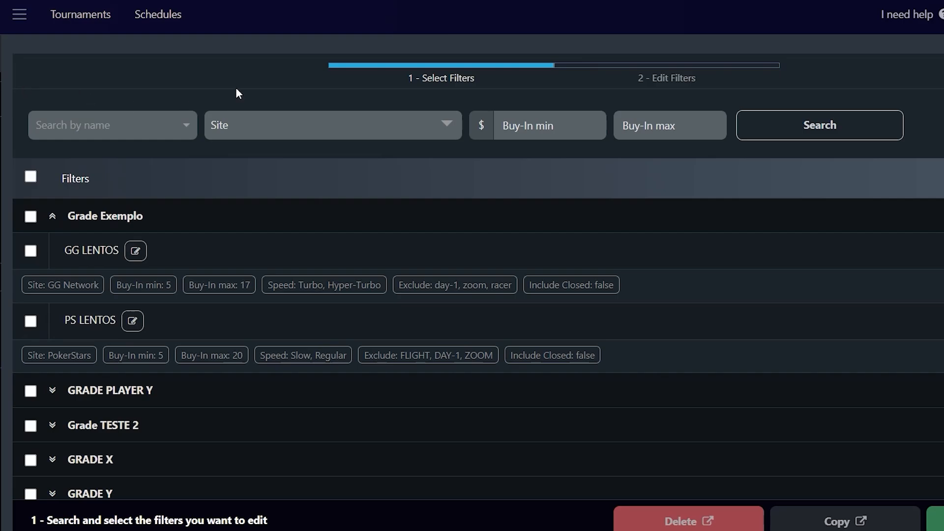
# Select all filters in the player X group again and proceed to editing them
pyautogui.scroll(-3, 147, 325)
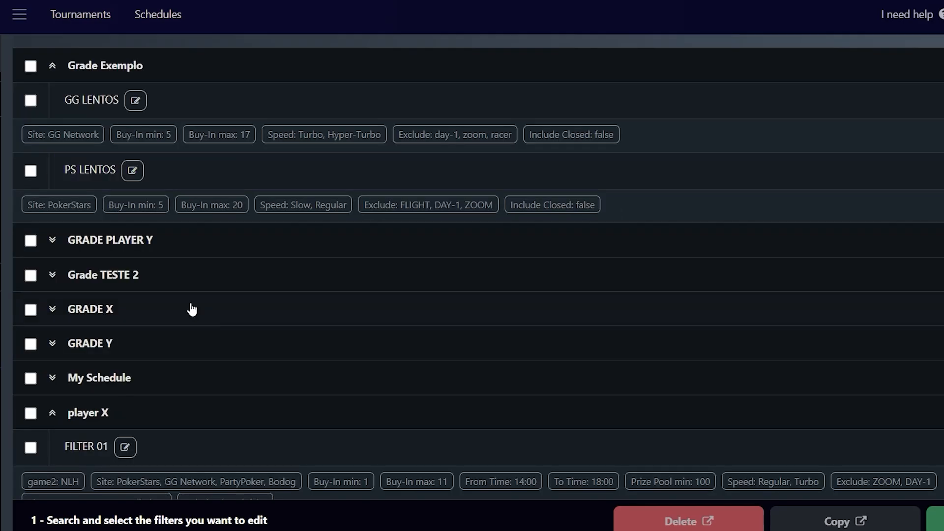
pyautogui.click(52, 413)
pyautogui.click(52, 413)
pyautogui.scroll(-3, 91, 388)
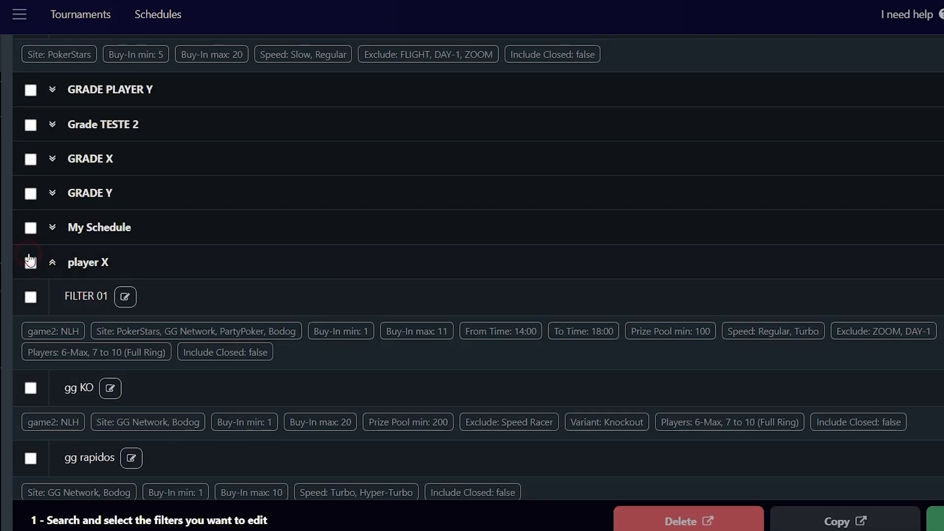
pyautogui.click(28, 266)
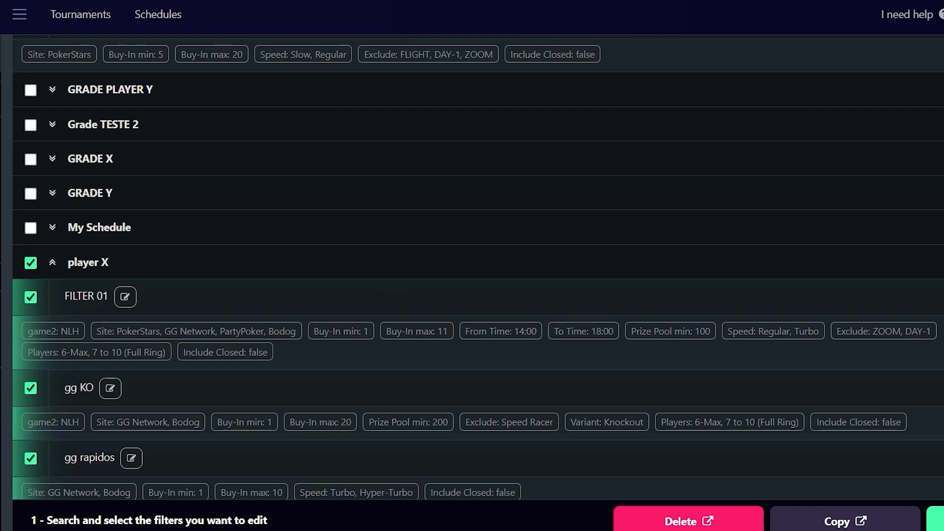
pyautogui.click(936, 520)
# Set Prize Pool min to 200 for all selected player X filters, check the previewed changes, and save them
pyautogui.scroll(5, 521, 231)
pyautogui.click(487, 169)
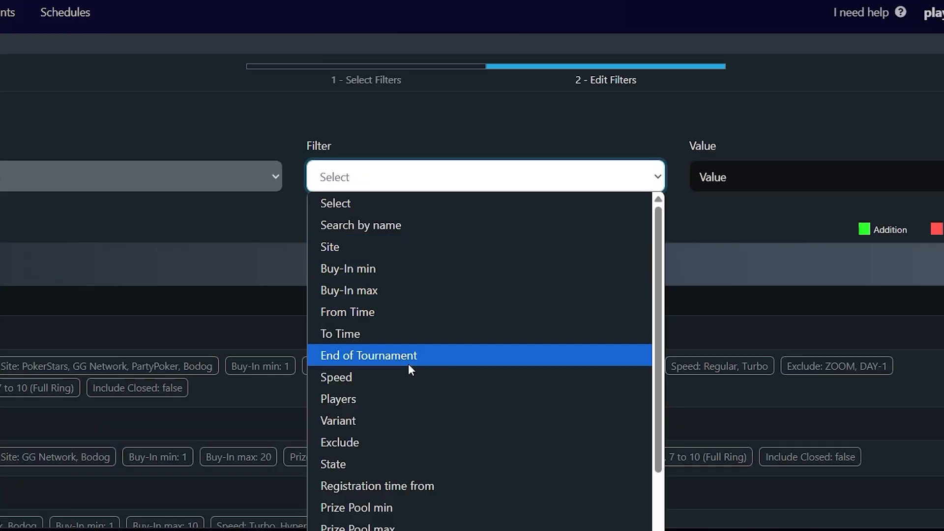
pyautogui.click(410, 506)
pyautogui.click(710, 178)
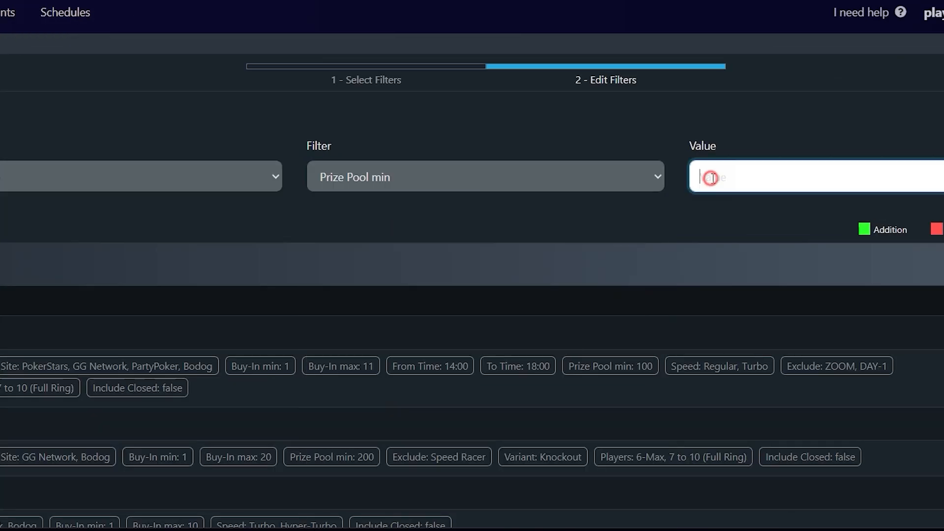
pyautogui.write('200')
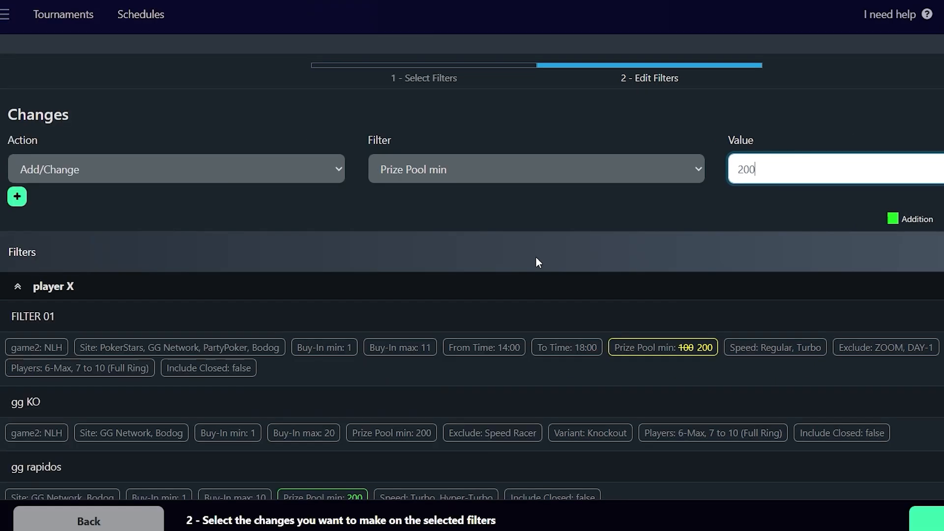
pyautogui.scroll(-2, 639, 300)
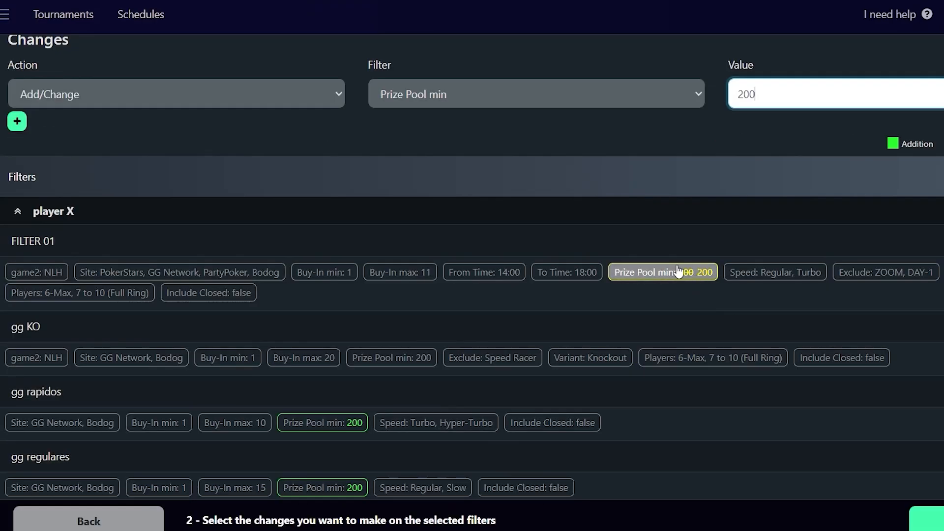
pyautogui.scroll(-2, 351, 376)
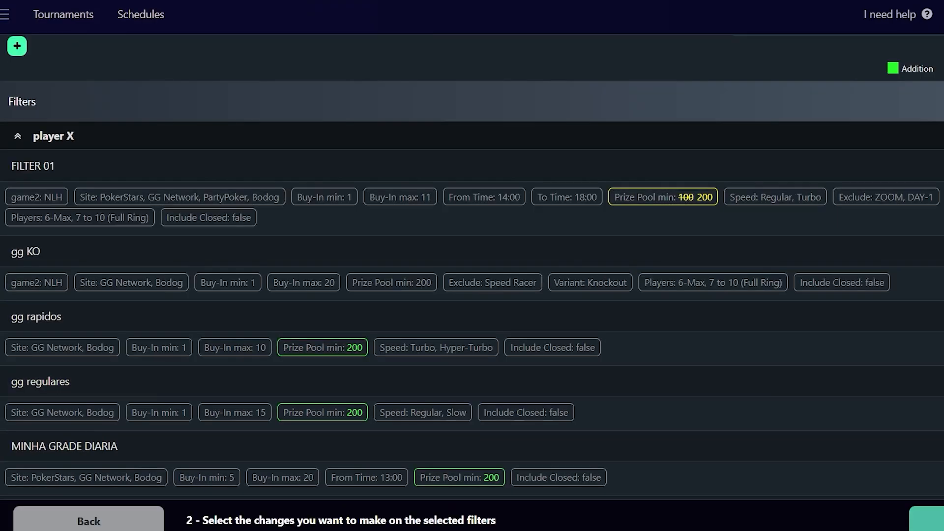
pyautogui.click(934, 520)
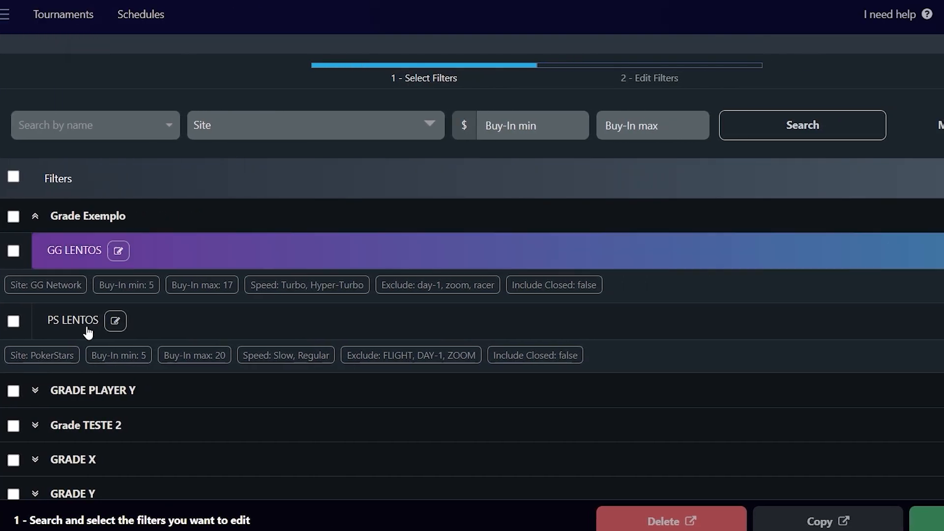
# View the tiers into which the gg KO filter can be copied, and cancel without copying it
pyautogui.scroll(-3, 119, 318)
pyautogui.scroll(-3, 255, 297)
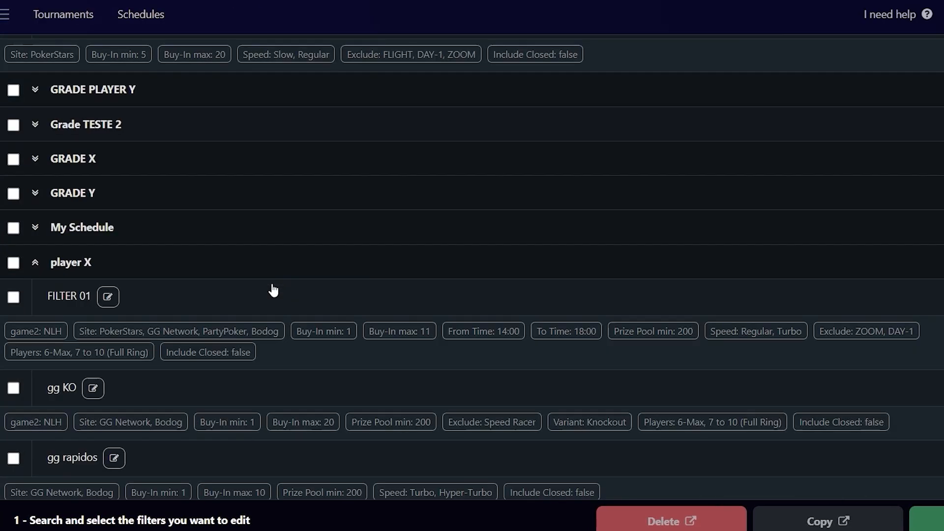
pyautogui.click(13, 388)
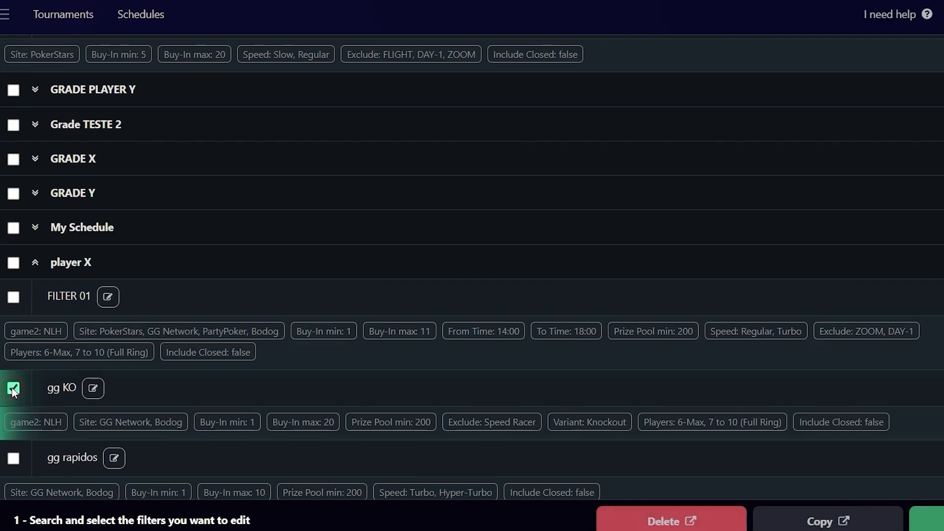
pyautogui.click(828, 521)
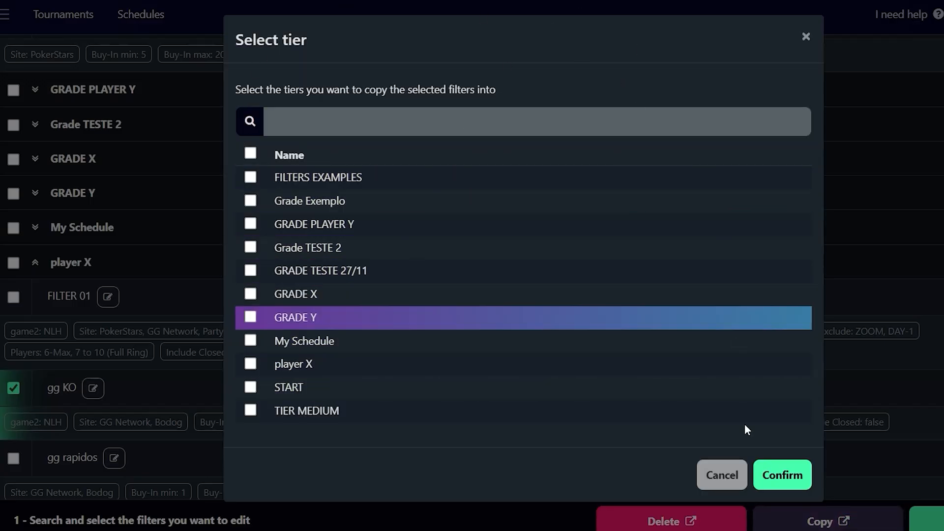
pyautogui.click(711, 476)
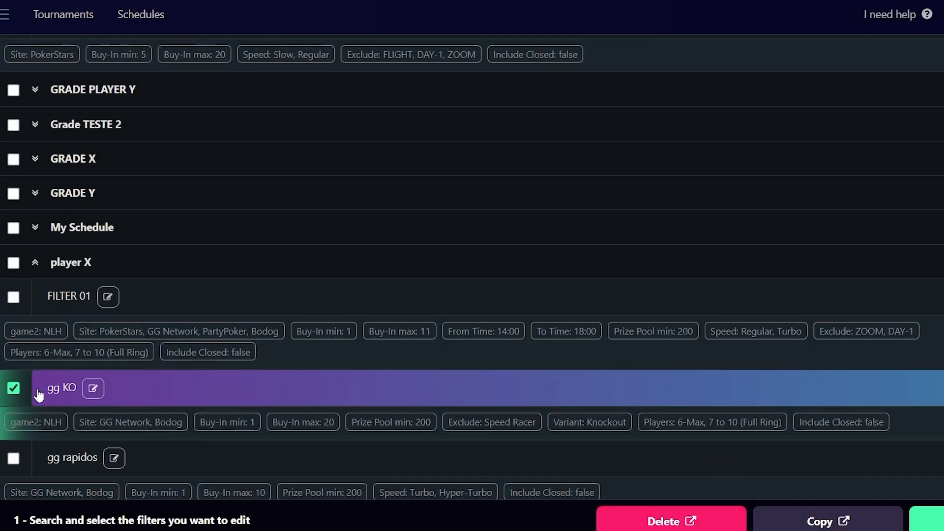
# Rename the gg KO filter in the player X group as gg KOX
pyautogui.click(93, 388)
pyautogui.click(445, 116)
pyautogui.write('X')
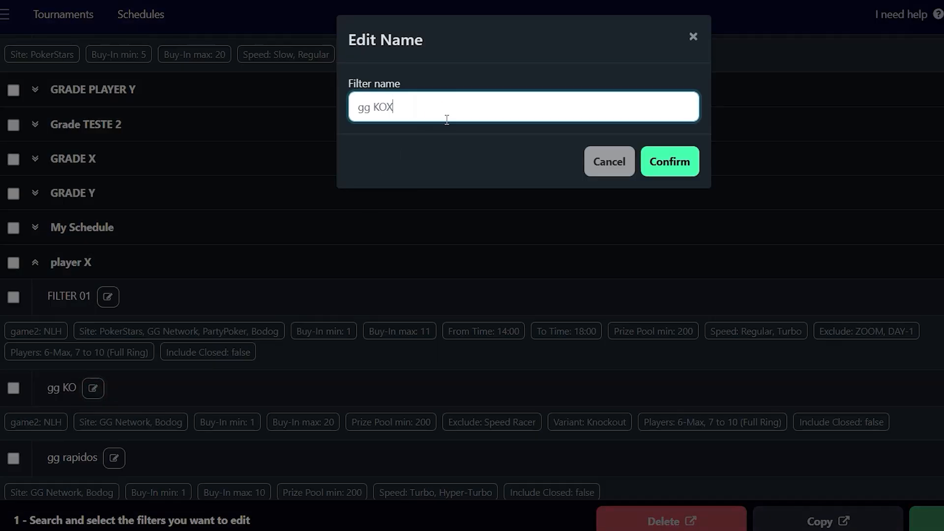
pyautogui.click(670, 163)
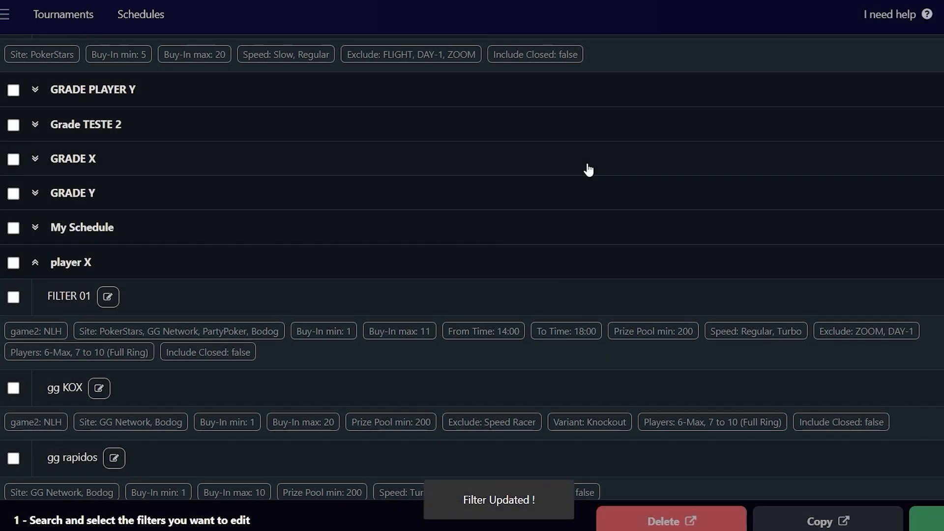